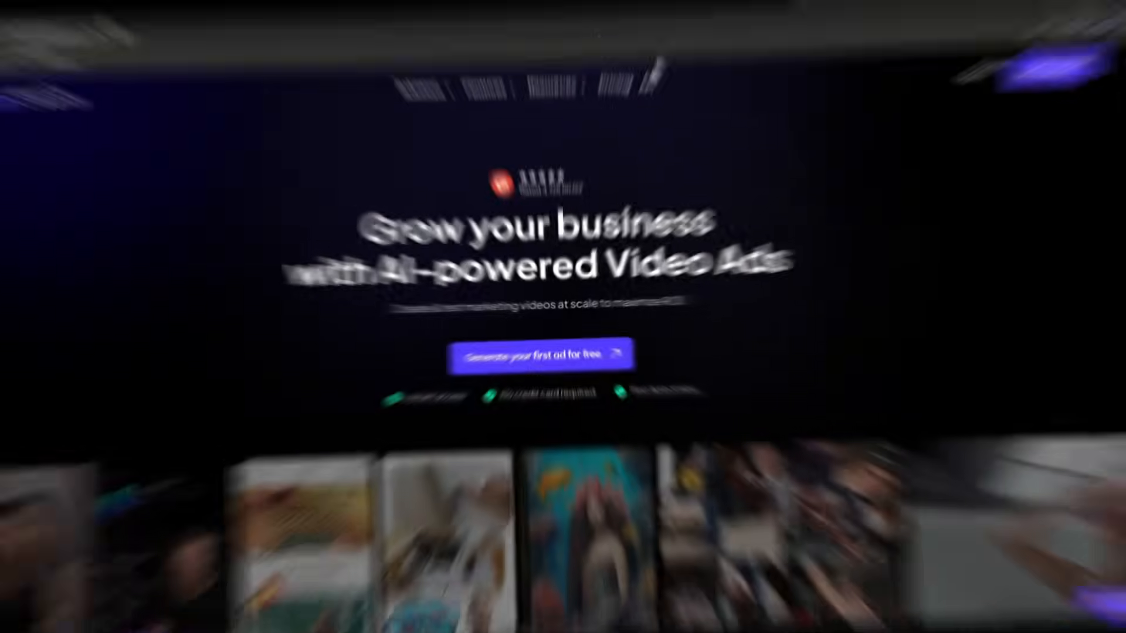
Look over the Creatify home page and open the sign-in for an existing account.
{"action": "scroll", "coordinate": [501, 247], "scroll_direction": "down", "scroll_amount": 5}
{"action": "scroll", "coordinate": [501, 269], "scroll_direction": "up", "scroll_amount": 5}
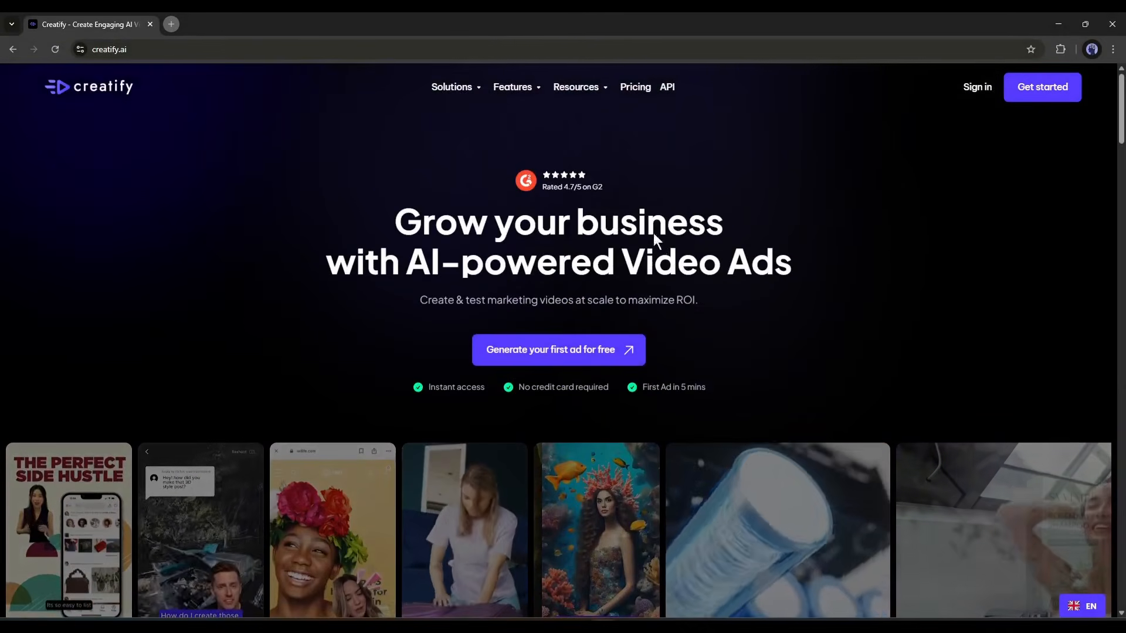
{"action": "left_click", "coordinate": [977, 89]}
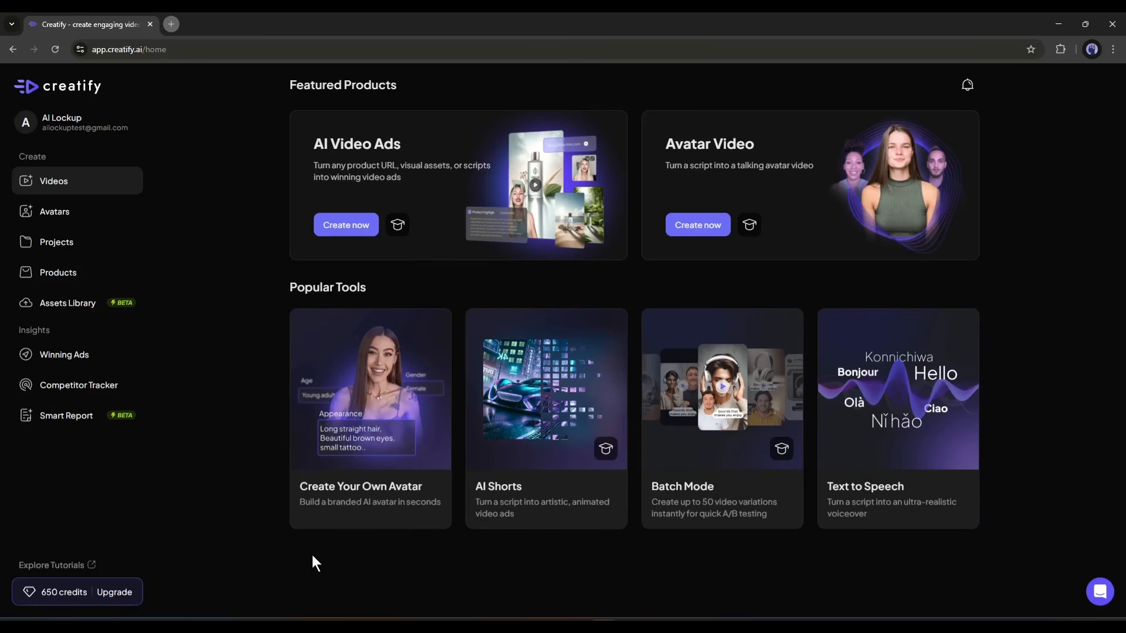
Start a new AI Video Ads project, view its manual upload form and return to the product link entry.
{"action": "left_click", "coordinate": [341, 224]}
{"action": "left_click_drag", "start_coordinate": [409, 261], "coordinate": [720, 265]}
{"action": "left_click", "coordinate": [648, 248]}
{"action": "left_click", "coordinate": [405, 350]}
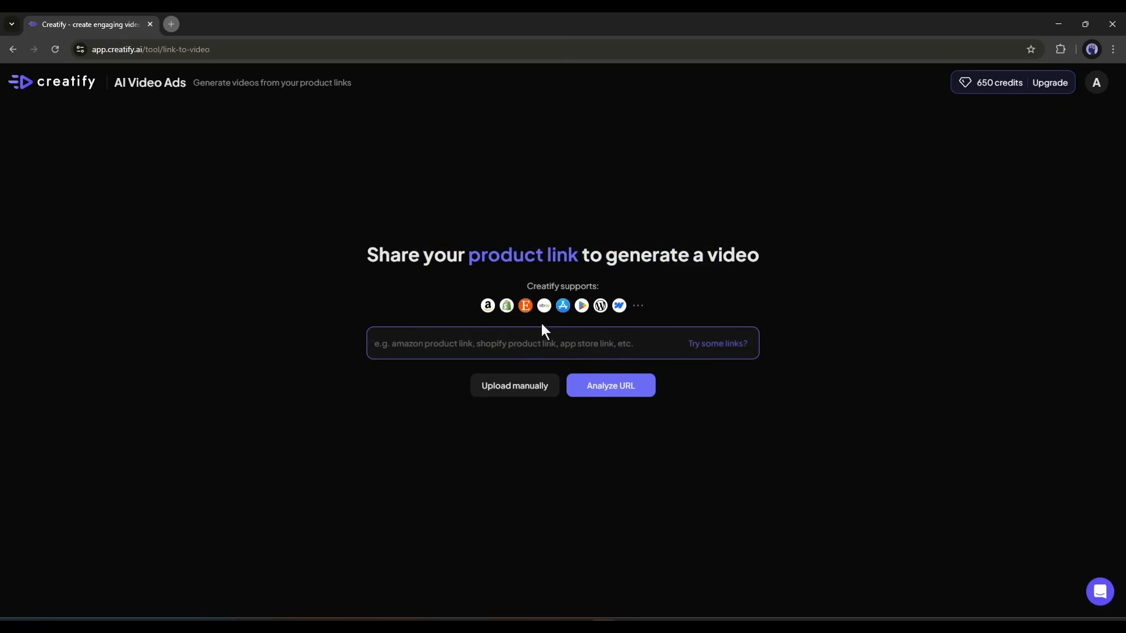
{"action": "left_click", "coordinate": [518, 386]}
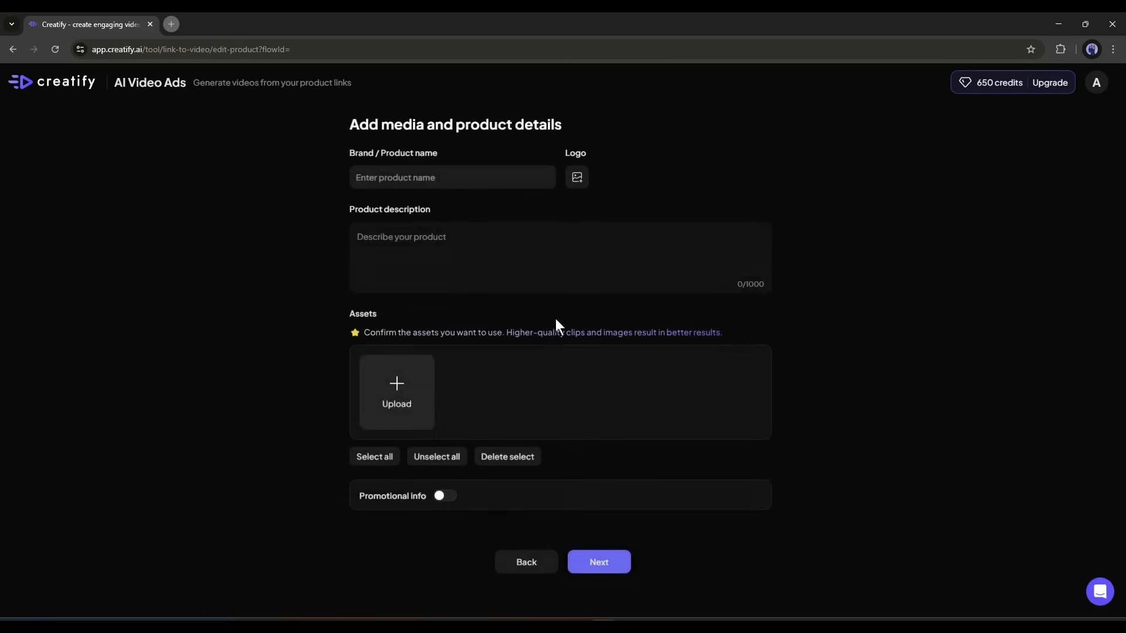
{"action": "left_click", "coordinate": [513, 563]}
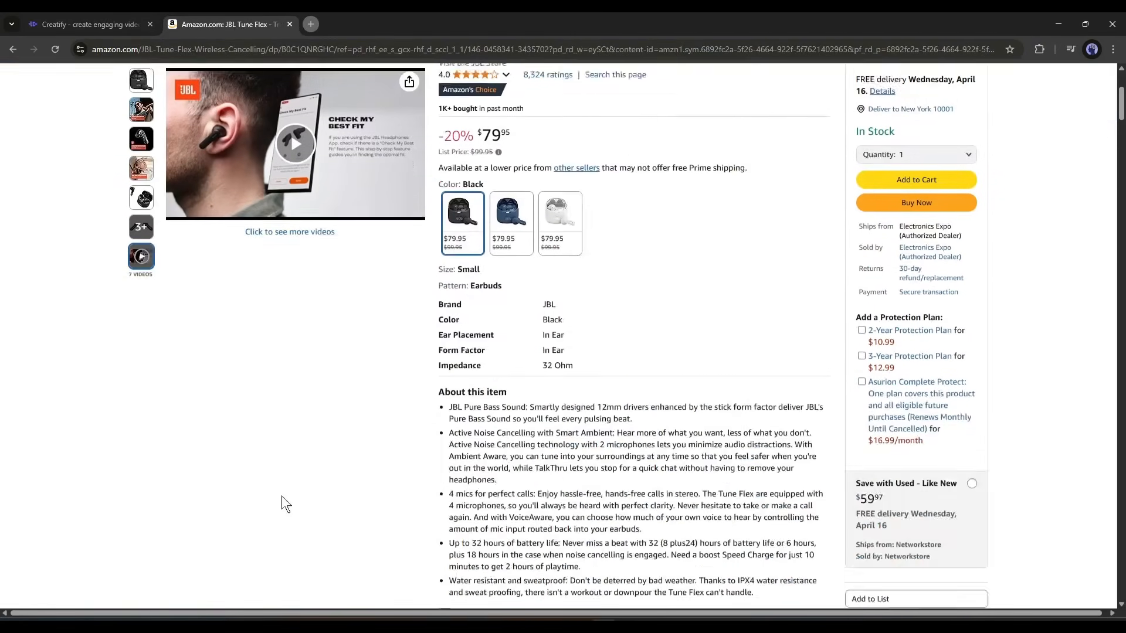
Copy the Amazon product page link for the JBL Tune Flex earbuds into Creatify's product link and analyze it.
{"action": "mouse_move", "coordinate": [145, 243]}
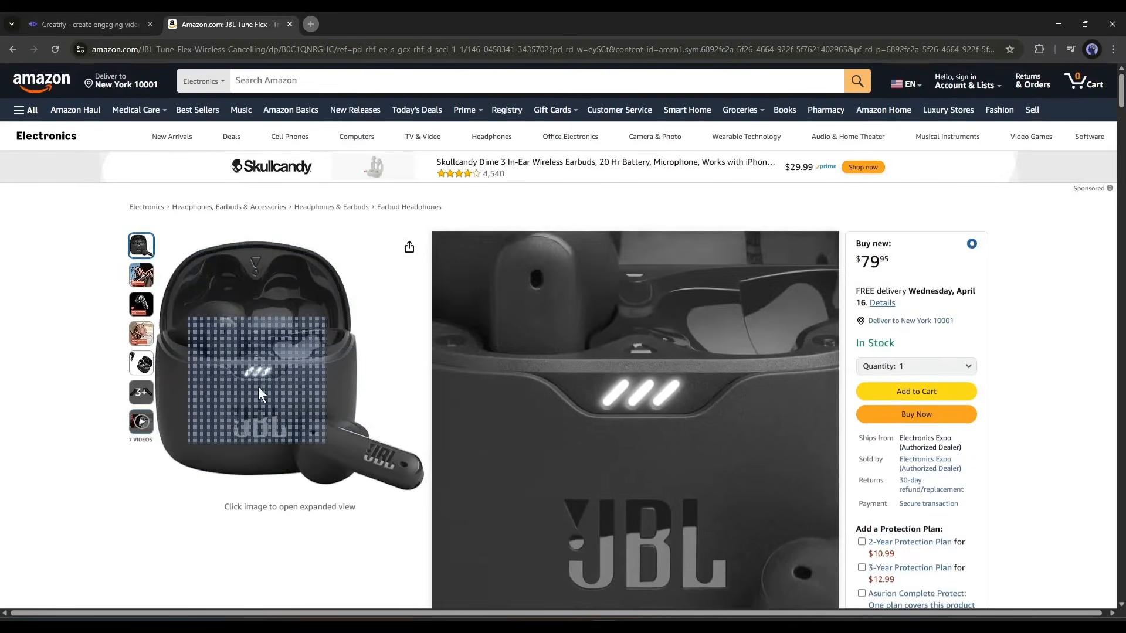
{"action": "left_click", "coordinate": [319, 49]}
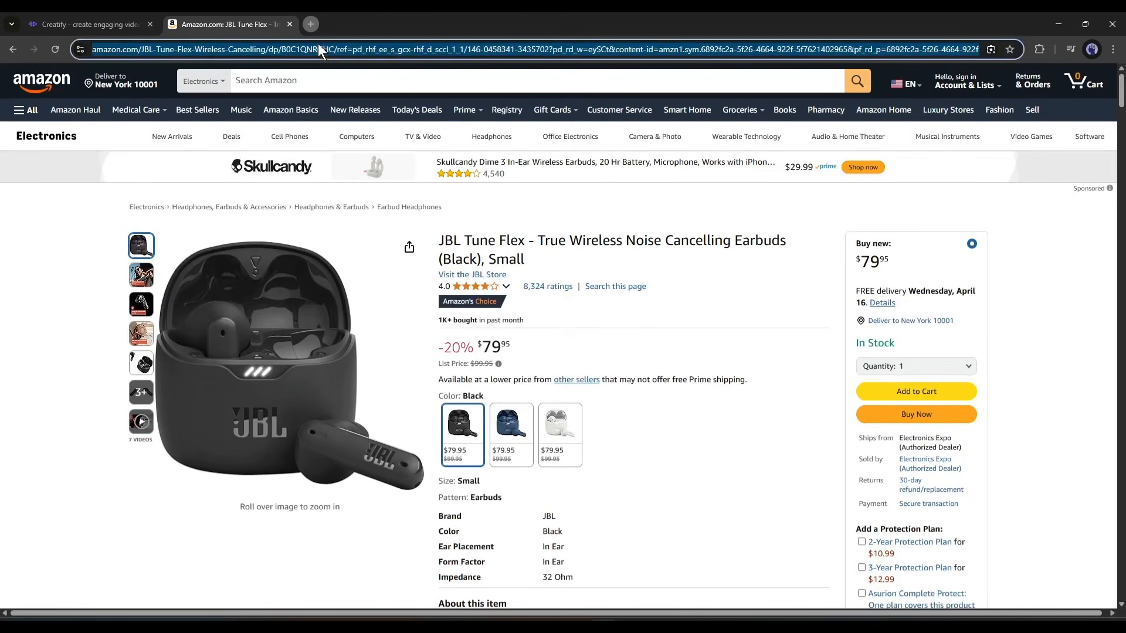
{"action": "left_click", "coordinate": [105, 18]}
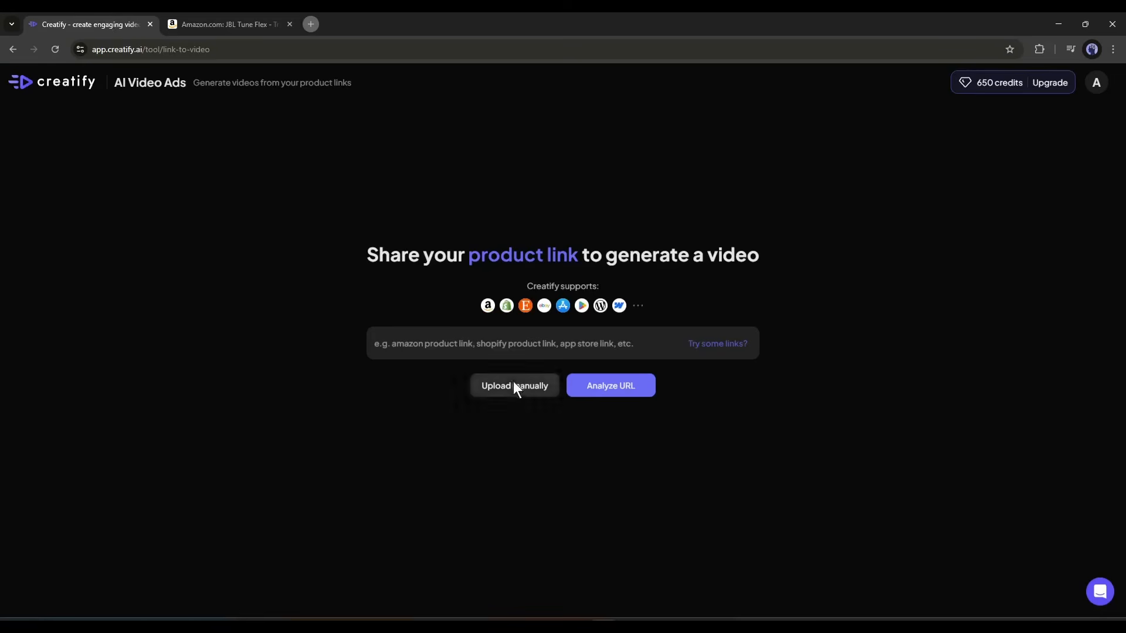
{"action": "left_click", "coordinate": [462, 339]}
{"action": "key", "text": "ctrl+v"}
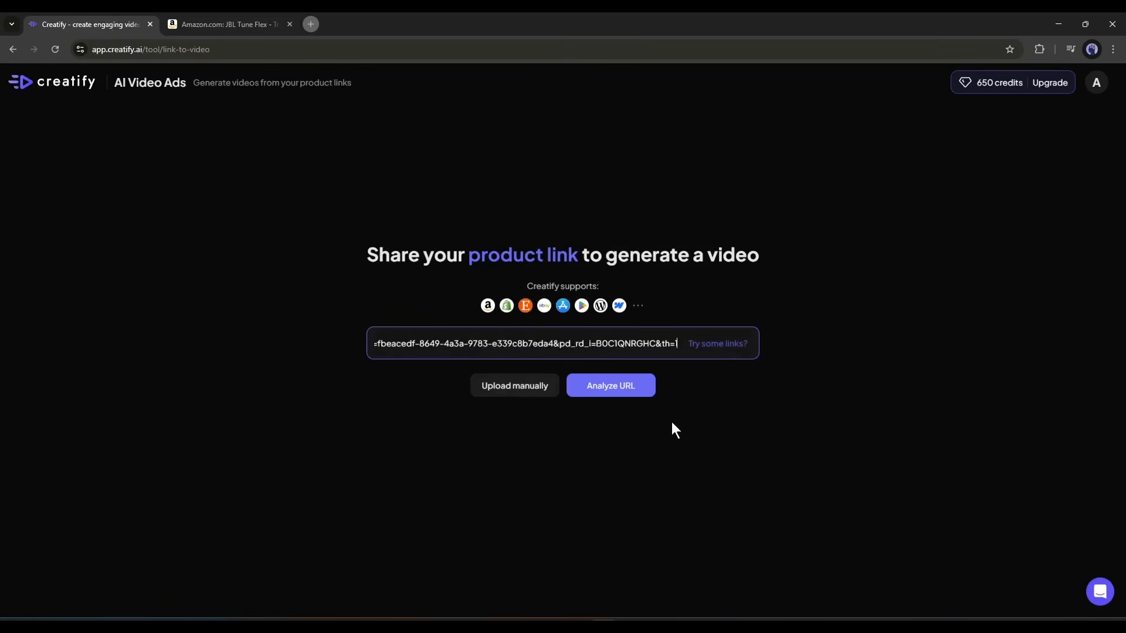
{"action": "left_click", "coordinate": [620, 388]}
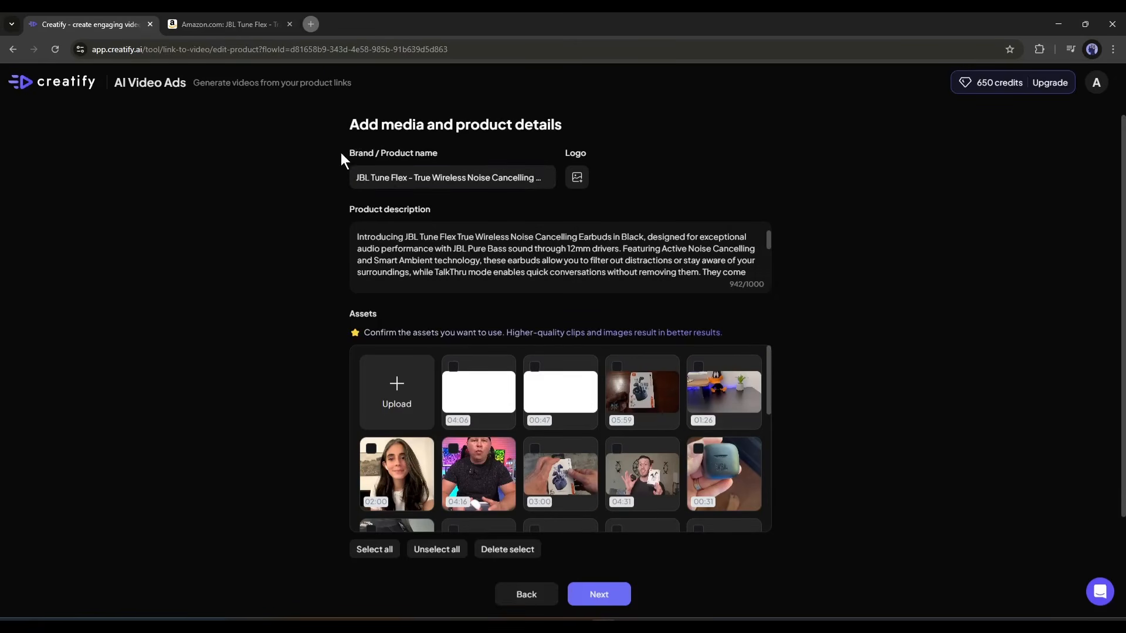
{"action": "left_click_drag", "start_coordinate": [452, 179], "coordinate": [573, 182]}
{"action": "left_click", "coordinate": [578, 182]}
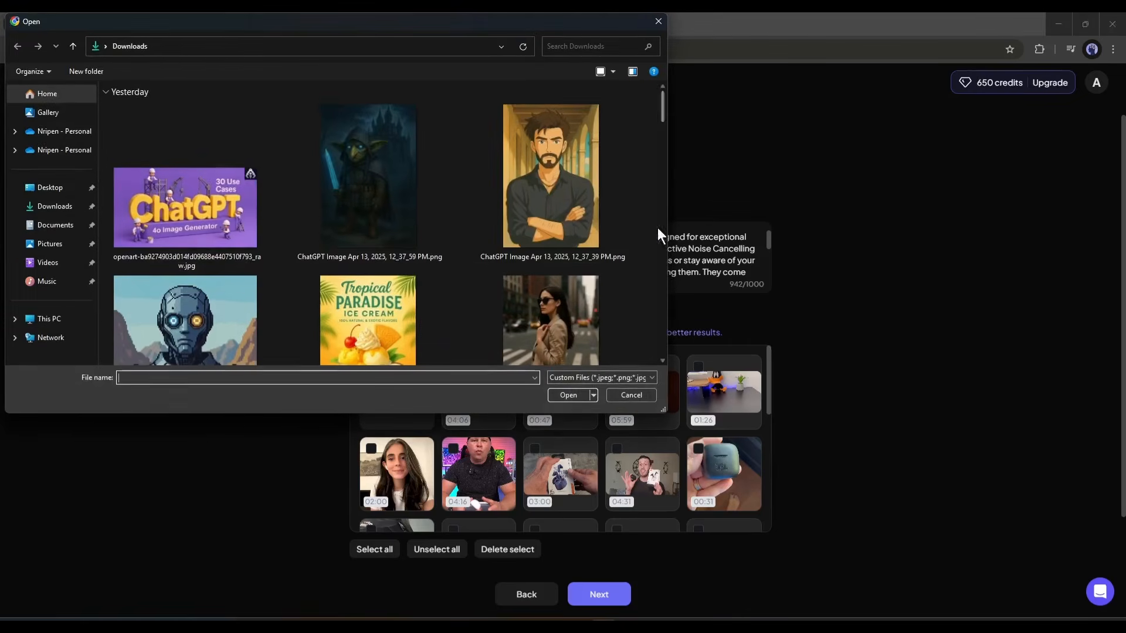
{"action": "left_click", "coordinate": [623, 394]}
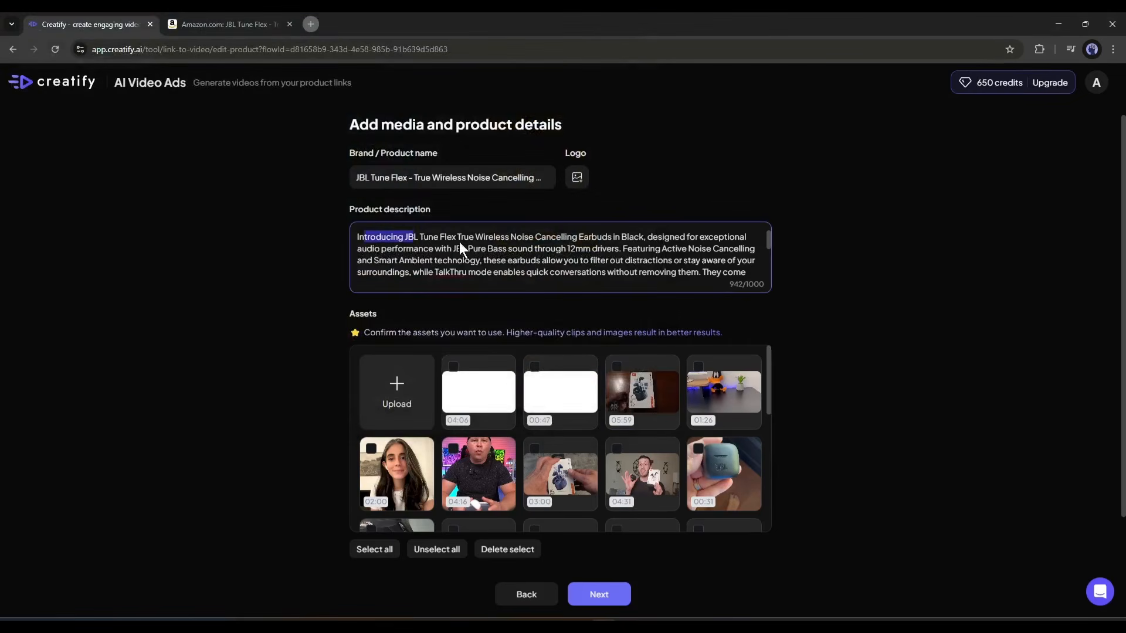
Read through the imported product description of the JBL Tune Flex earbuds.
{"action": "left_click_drag", "start_coordinate": [459, 241], "coordinate": [558, 264]}
{"action": "left_click", "coordinate": [556, 265]}
{"action": "scroll", "coordinate": [543, 268], "scroll_direction": "down", "scroll_amount": 2}
{"action": "left_click", "coordinate": [480, 272]}
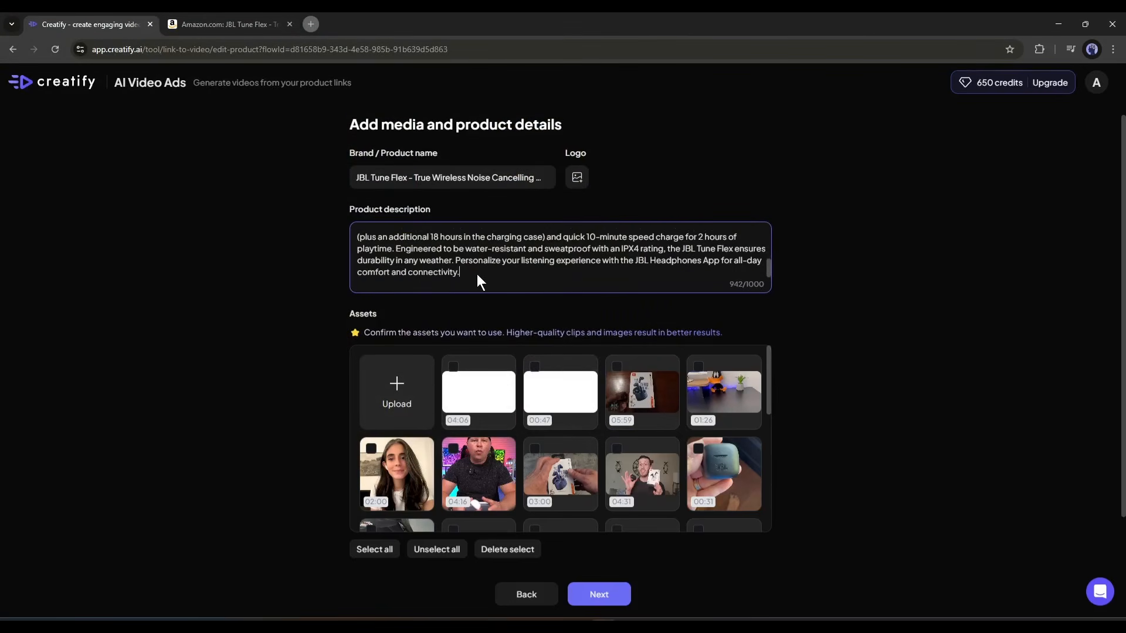
{"action": "left_click_drag", "start_coordinate": [476, 273], "coordinate": [397, 250]}
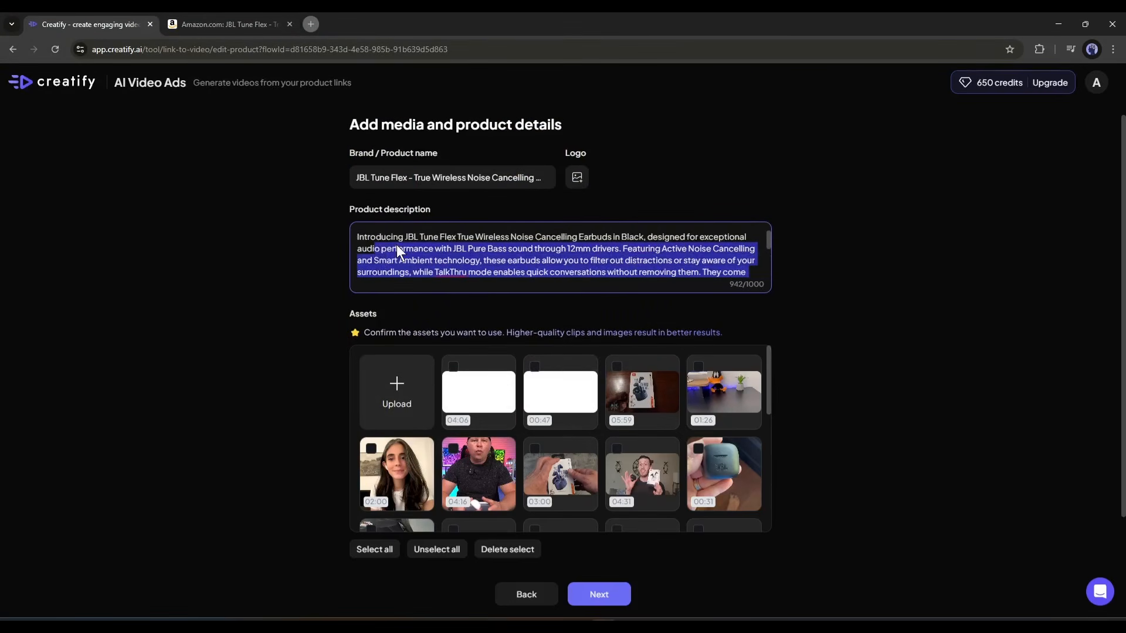
{"action": "left_click", "coordinate": [397, 250]}
{"action": "scroll", "coordinate": [269, 263], "scroll_direction": "down", "scroll_amount": 1}
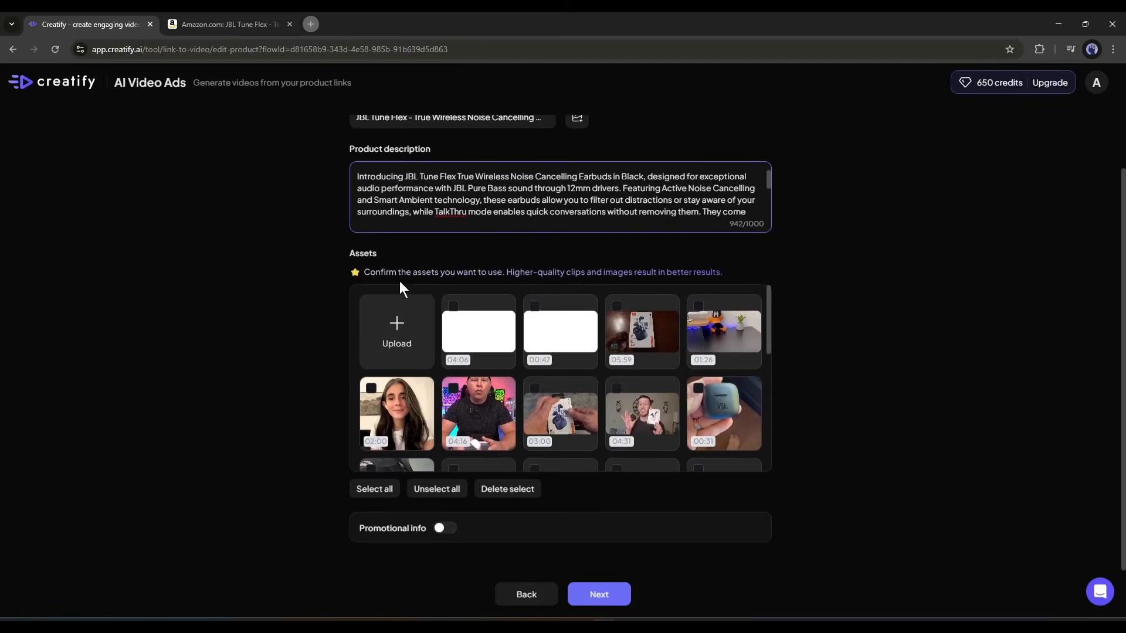
Look through the product assets and add the 04:06, 00:47 and 00:31 video clips to the selection.
{"action": "scroll", "coordinate": [553, 337], "scroll_direction": "down", "scroll_amount": 5}
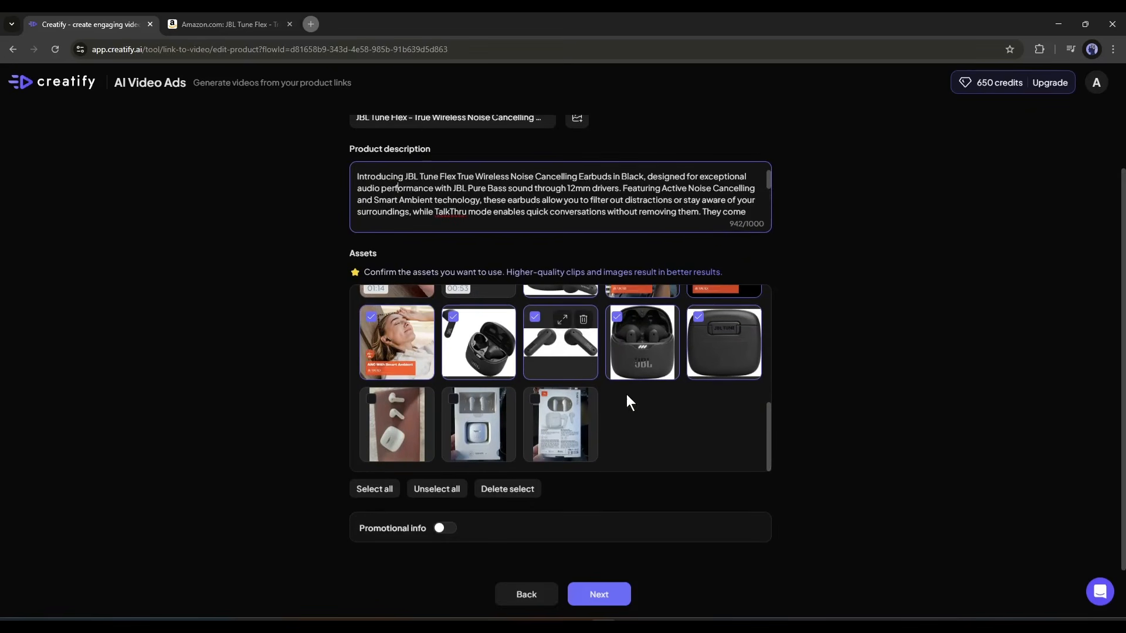
{"action": "scroll", "coordinate": [627, 394], "scroll_direction": "up", "scroll_amount": 3}
{"action": "scroll", "coordinate": [627, 396], "scroll_direction": "up", "scroll_amount": 2}
{"action": "scroll", "coordinate": [627, 395], "scroll_direction": "down", "scroll_amount": 5}
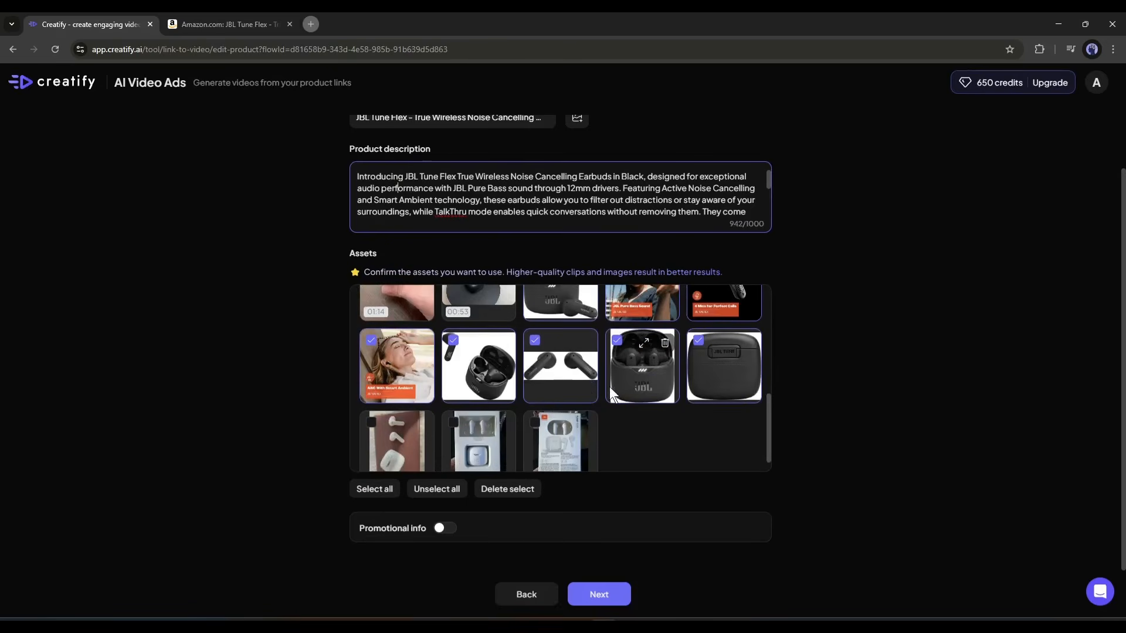
{"action": "scroll", "coordinate": [610, 385], "scroll_direction": "up", "scroll_amount": 1}
{"action": "scroll", "coordinate": [641, 410], "scroll_direction": "up", "scroll_amount": 5}
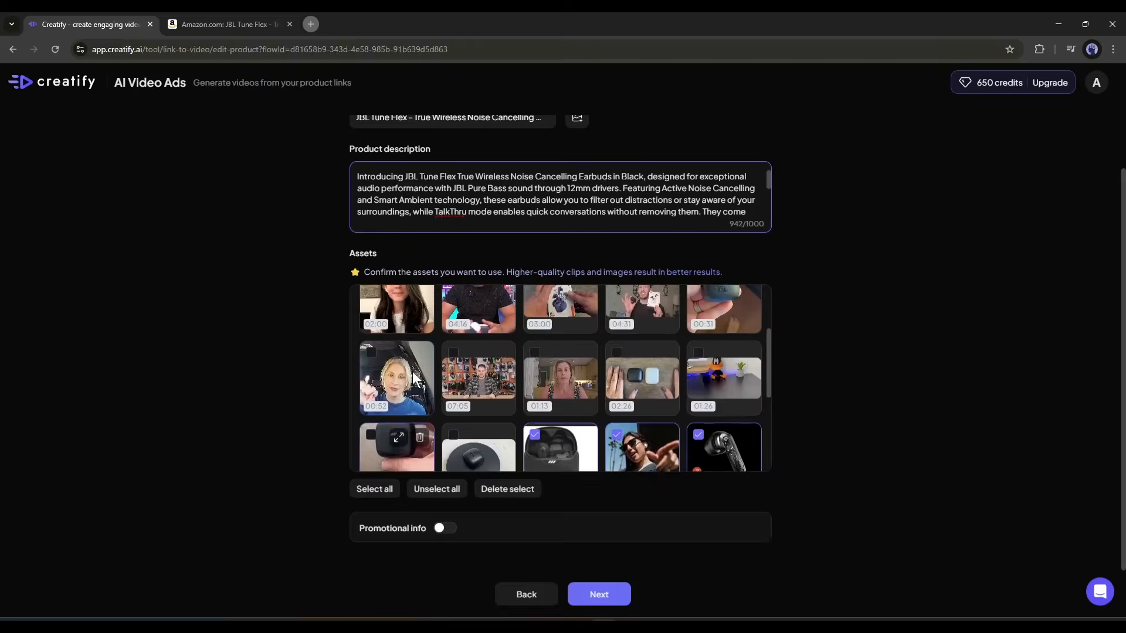
{"action": "scroll", "coordinate": [440, 363], "scroll_direction": "down", "scroll_amount": 5}
{"action": "scroll", "coordinate": [445, 363], "scroll_direction": "up", "scroll_amount": 6}
{"action": "left_click", "coordinate": [453, 366]}
{"action": "left_click", "coordinate": [535, 365]}
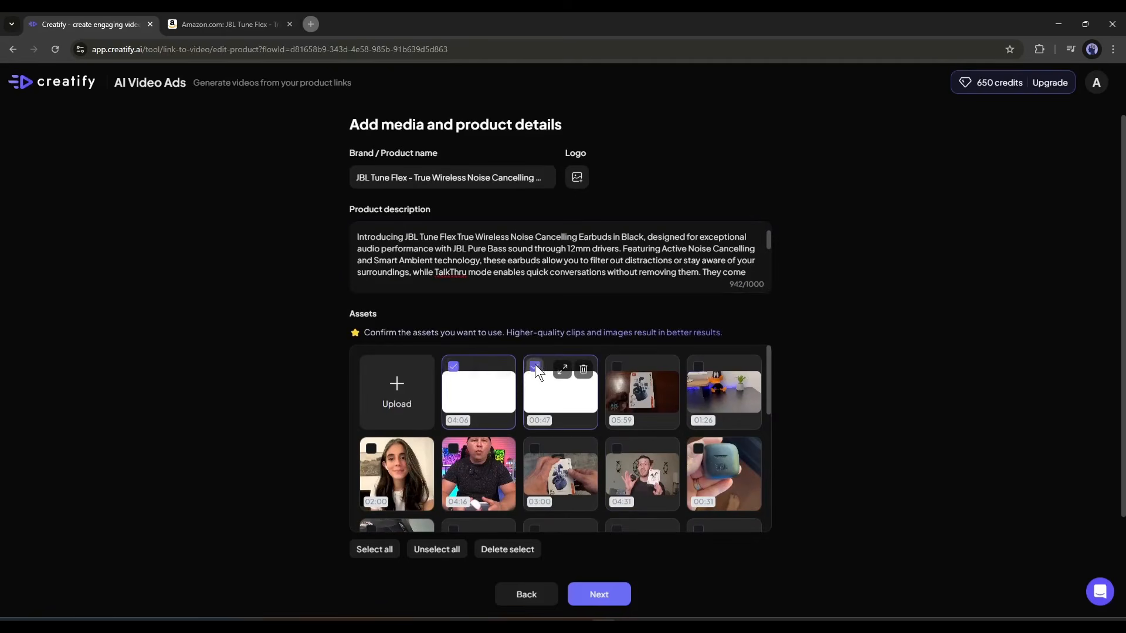
{"action": "scroll", "coordinate": [762, 400], "scroll_direction": "down", "scroll_amount": 1}
{"action": "left_click", "coordinate": [719, 402]}
{"action": "scroll", "coordinate": [787, 383], "scroll_direction": "down", "scroll_amount": 1}
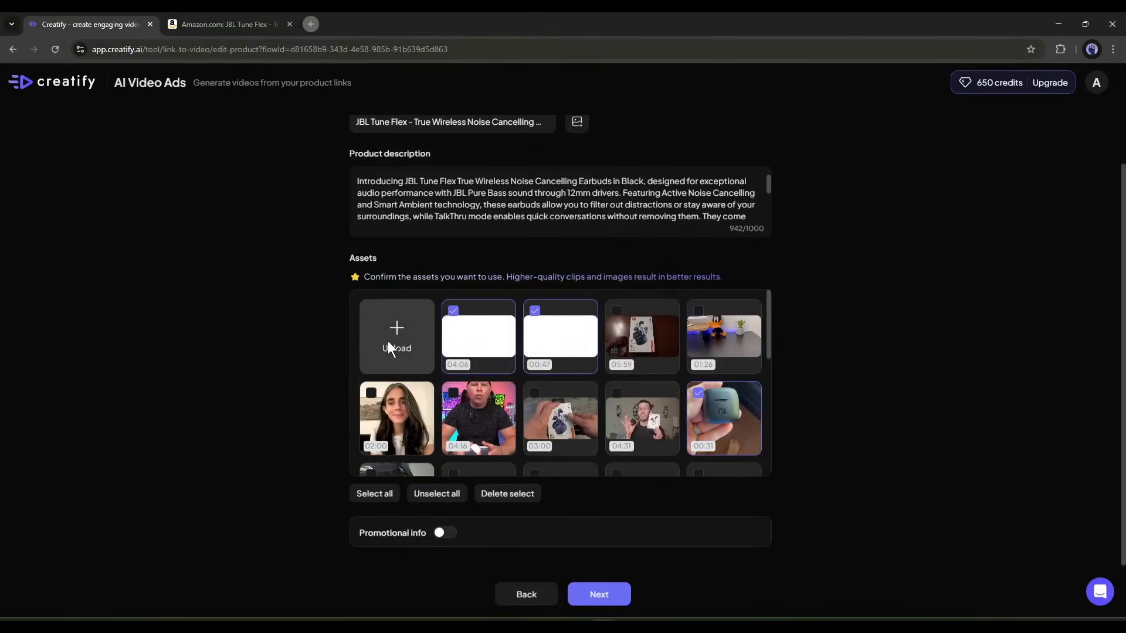
{"action": "left_click", "coordinate": [388, 340]}
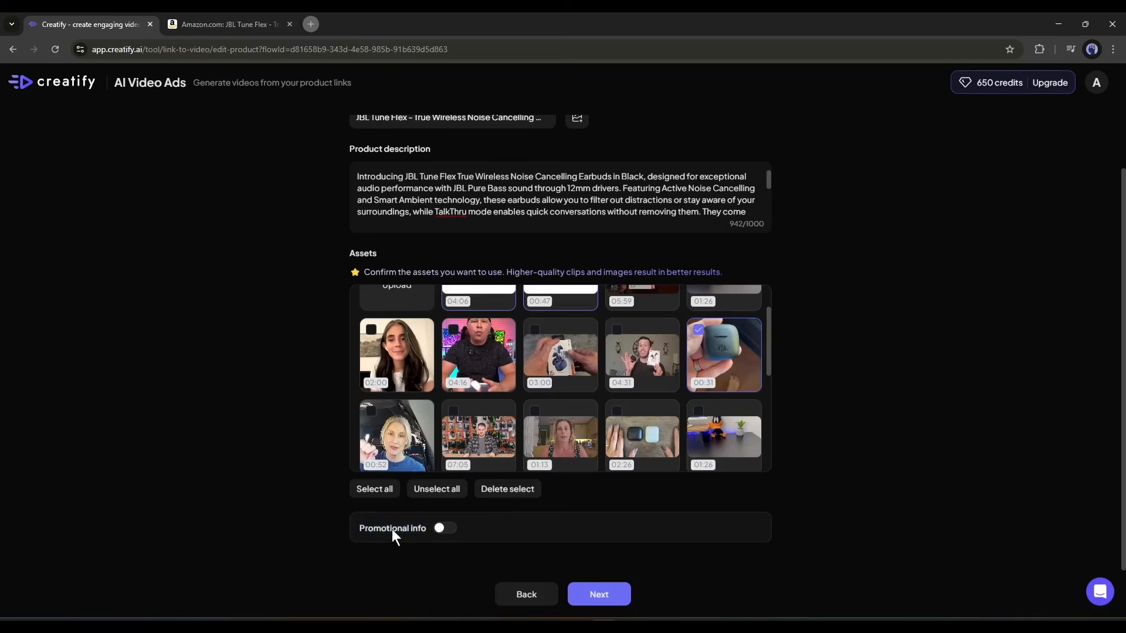
Turn on the promotional info with an original price of $99.5 and a promo price of $79.
{"action": "left_click", "coordinate": [441, 528]}
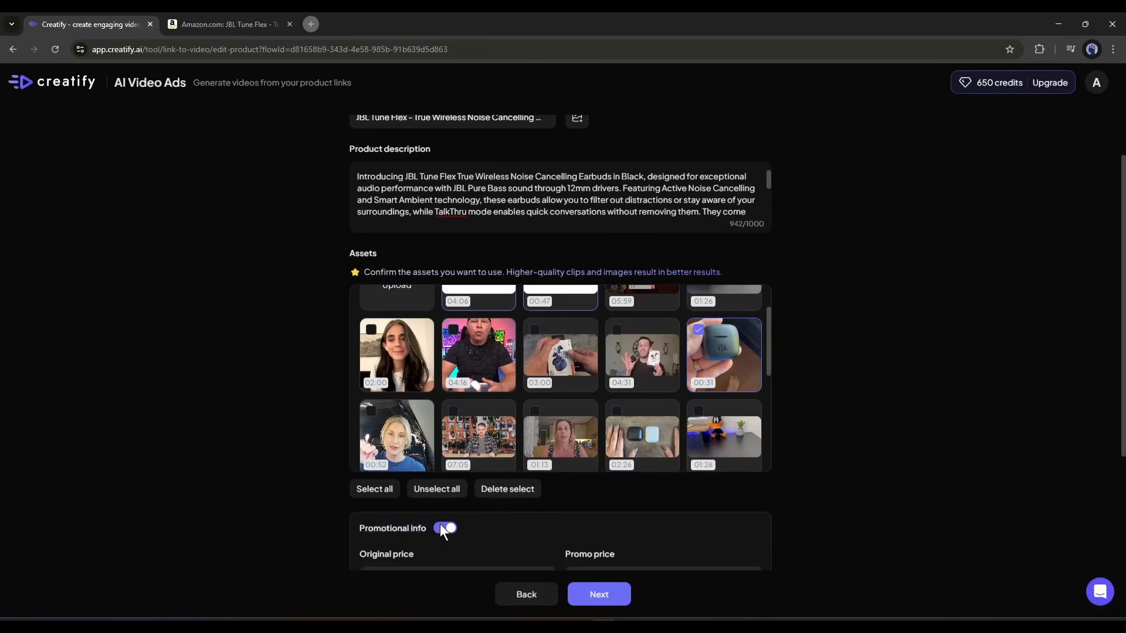
{"action": "scroll", "coordinate": [447, 525], "scroll_direction": "down", "scroll_amount": 3}
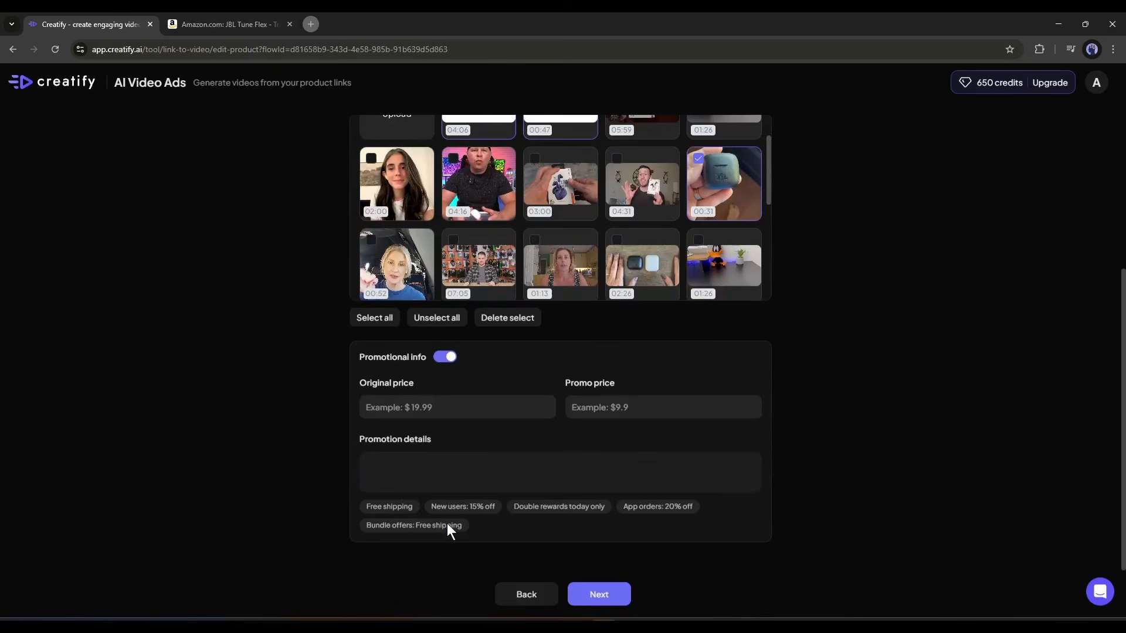
{"action": "left_click", "coordinate": [451, 405]}
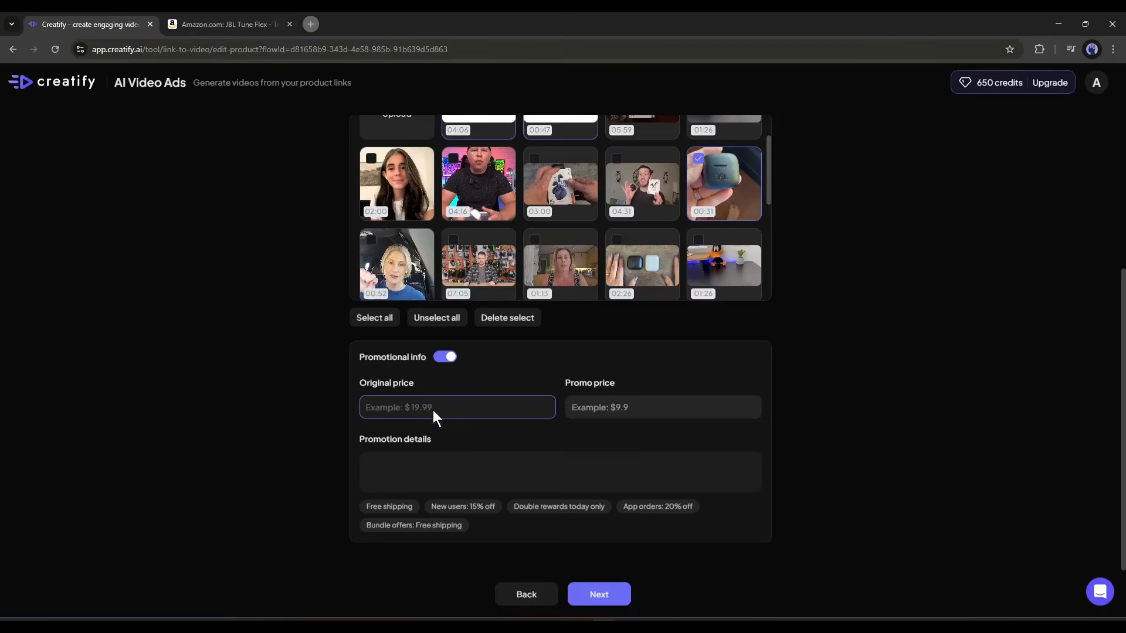
{"action": "type", "text": "$99.5"}
{"action": "left_click", "coordinate": [251, 22]}
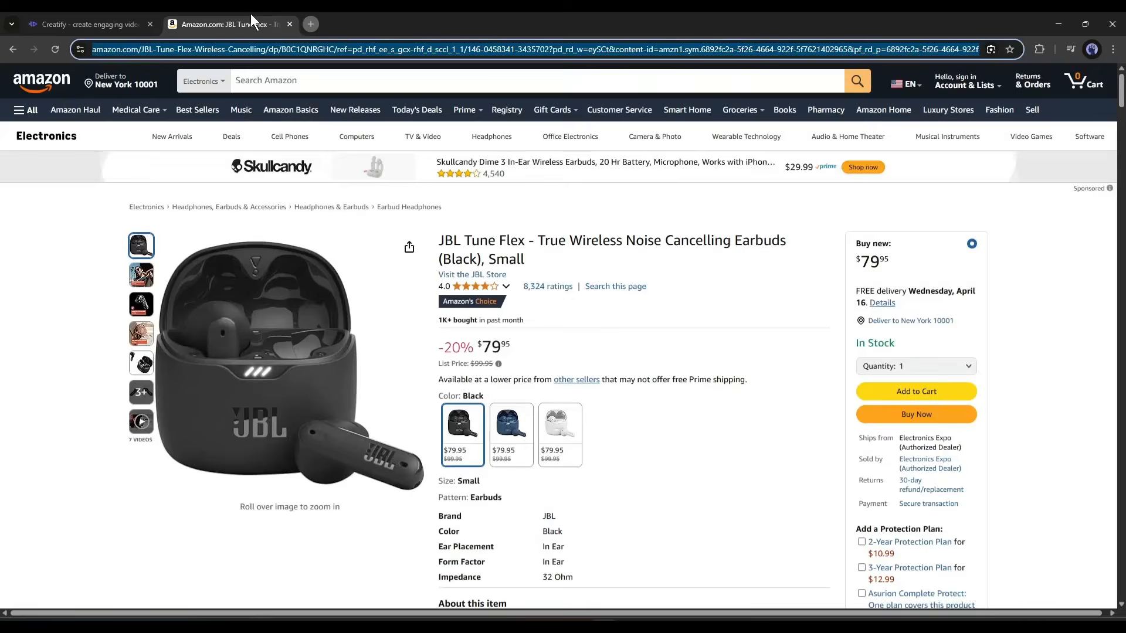
{"action": "left_click", "coordinate": [75, 23]}
{"action": "left_click", "coordinate": [688, 409]}
{"action": "type", "text": "$79"}
Fill in the promotion details as 20% off and continue to the video settings.
{"action": "left_click", "coordinate": [379, 506]}
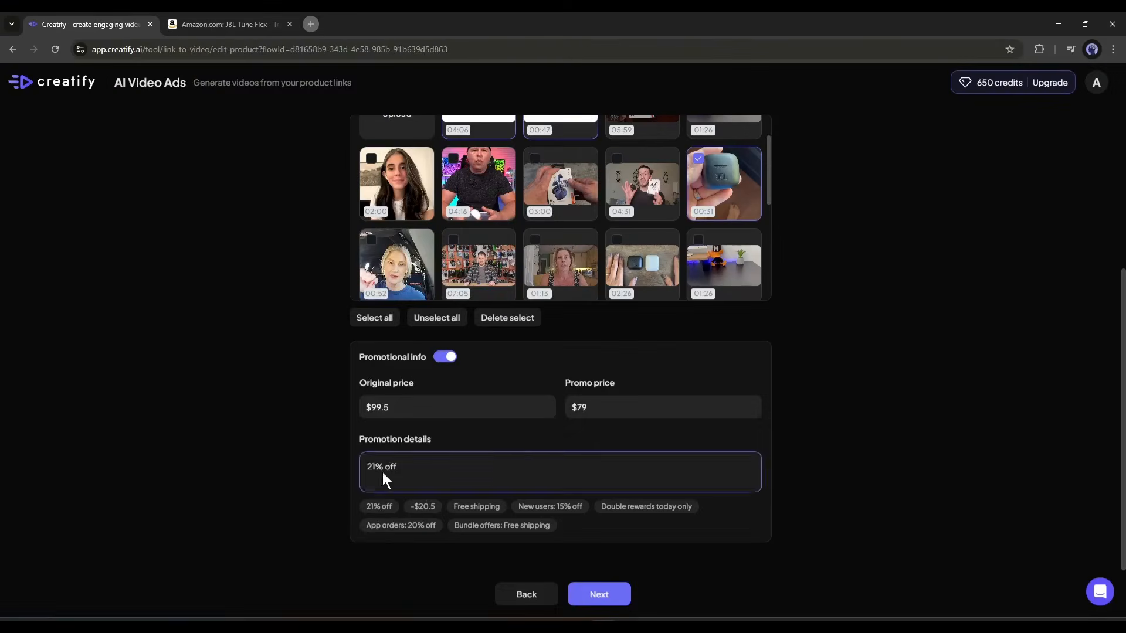
{"action": "scroll", "coordinate": [555, 333], "scroll_direction": "up", "scroll_amount": 4}
{"action": "scroll", "coordinate": [557, 333], "scroll_direction": "down", "scroll_amount": 4}
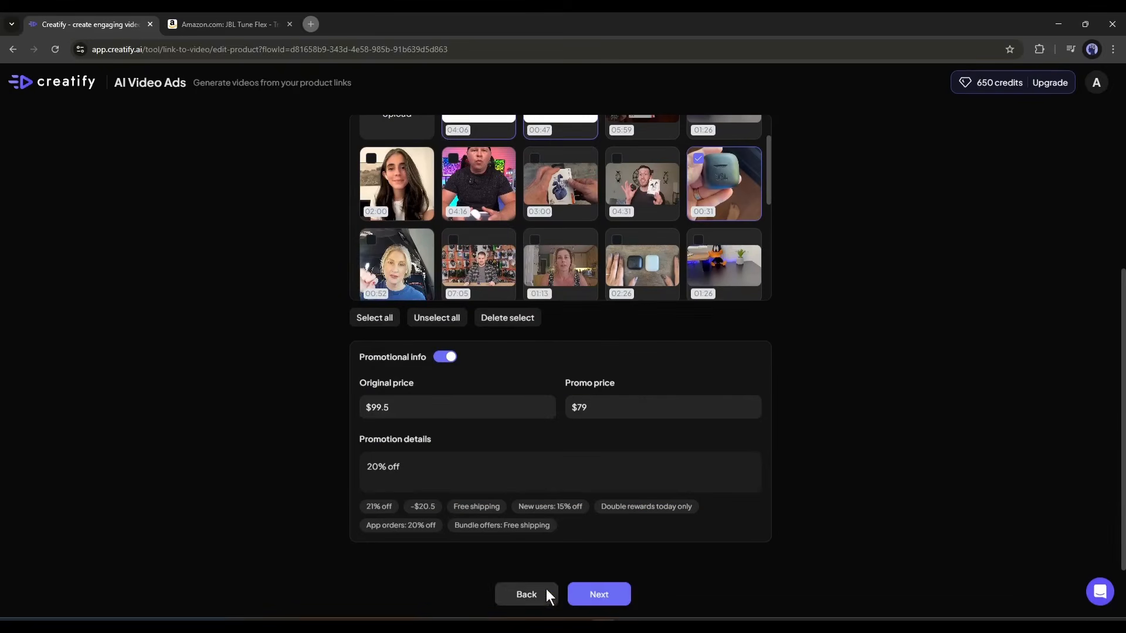
{"action": "left_click", "coordinate": [590, 603]}
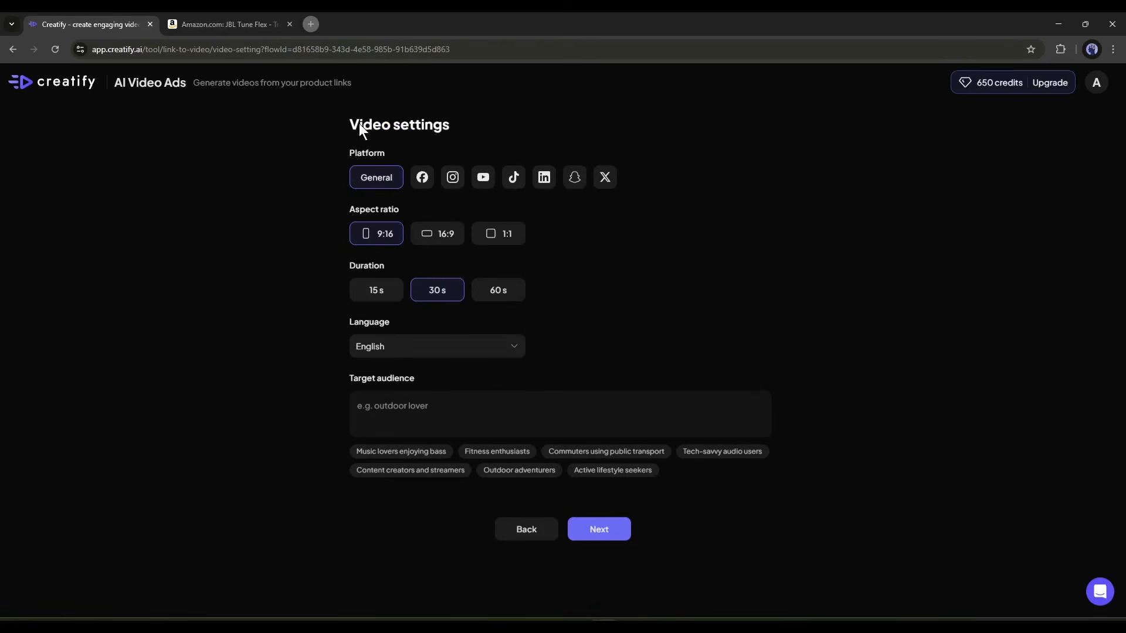
Choose the General platform, browse the available languages and select English for the video.
{"action": "left_click", "coordinate": [285, 130]}
{"action": "left_click", "coordinate": [366, 171]}
{"action": "left_click", "coordinate": [393, 267]}
{"action": "left_click", "coordinate": [405, 344]}
{"action": "scroll", "coordinate": [390, 405], "scroll_direction": "down", "scroll_amount": 1}
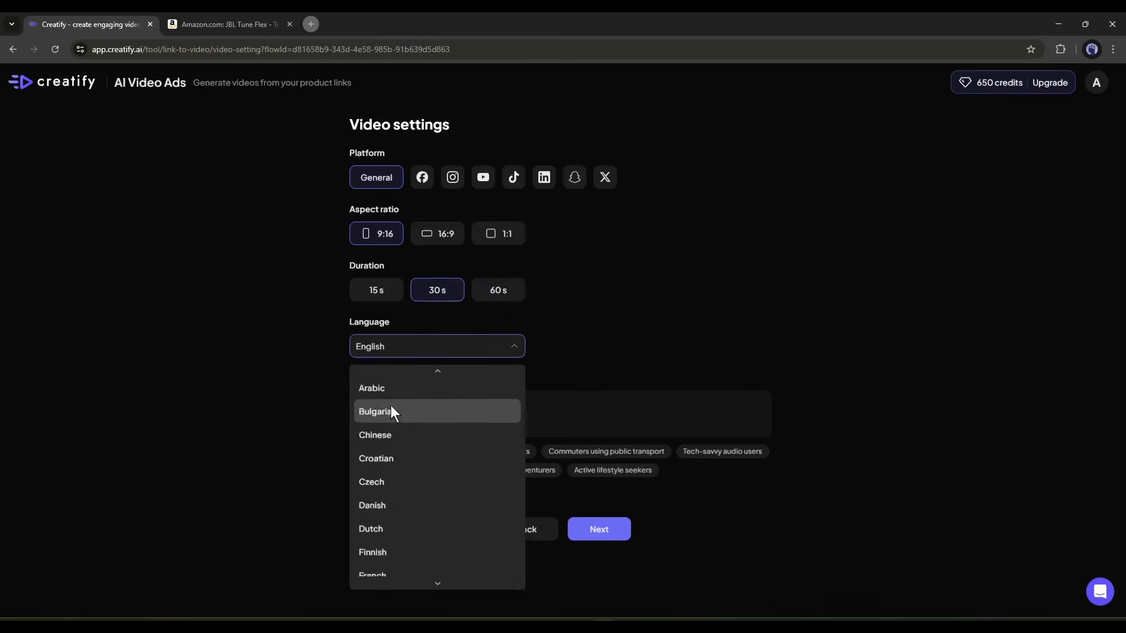
{"action": "scroll", "coordinate": [389, 408], "scroll_direction": "down", "scroll_amount": 7}
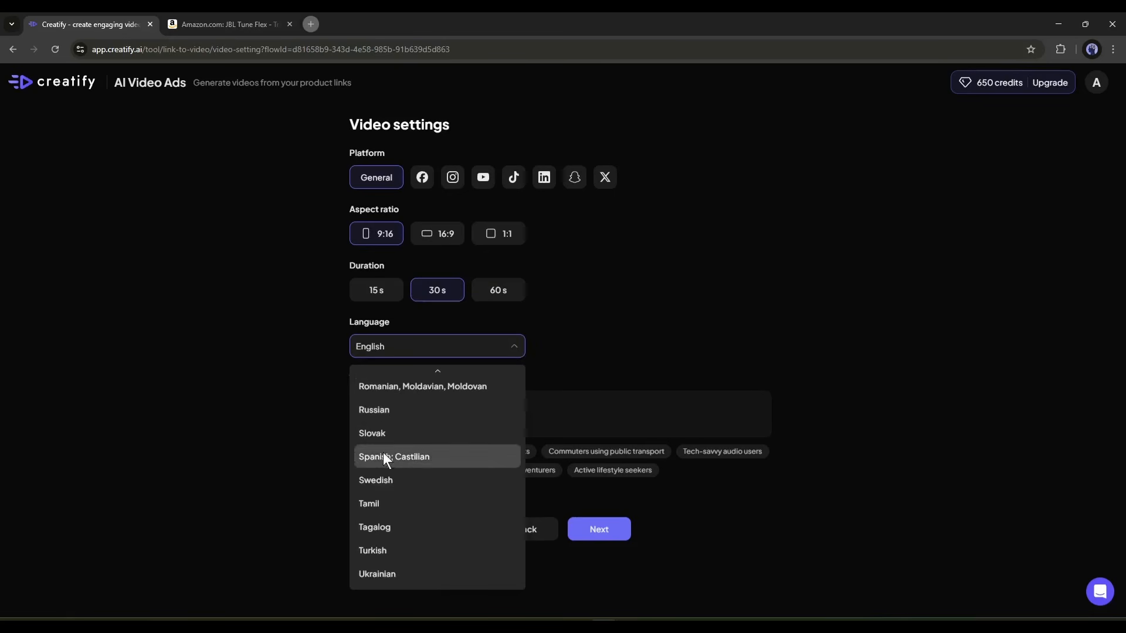
{"action": "scroll", "coordinate": [382, 560], "scroll_direction": "up", "scroll_amount": 5}
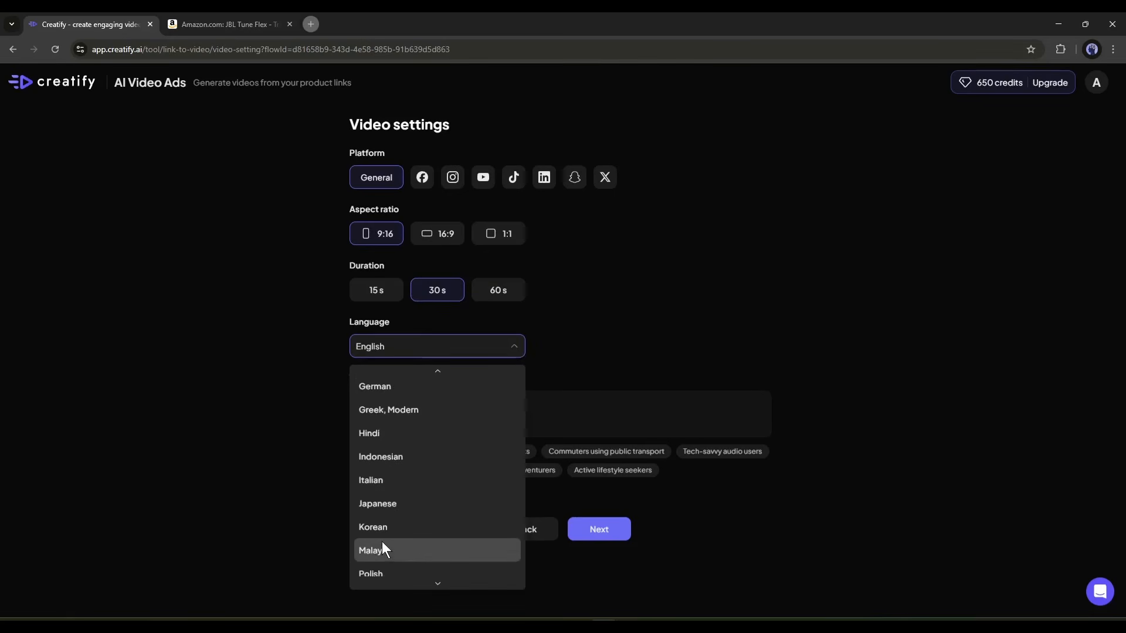
{"action": "scroll", "coordinate": [382, 540], "scroll_direction": "up", "scroll_amount": 5}
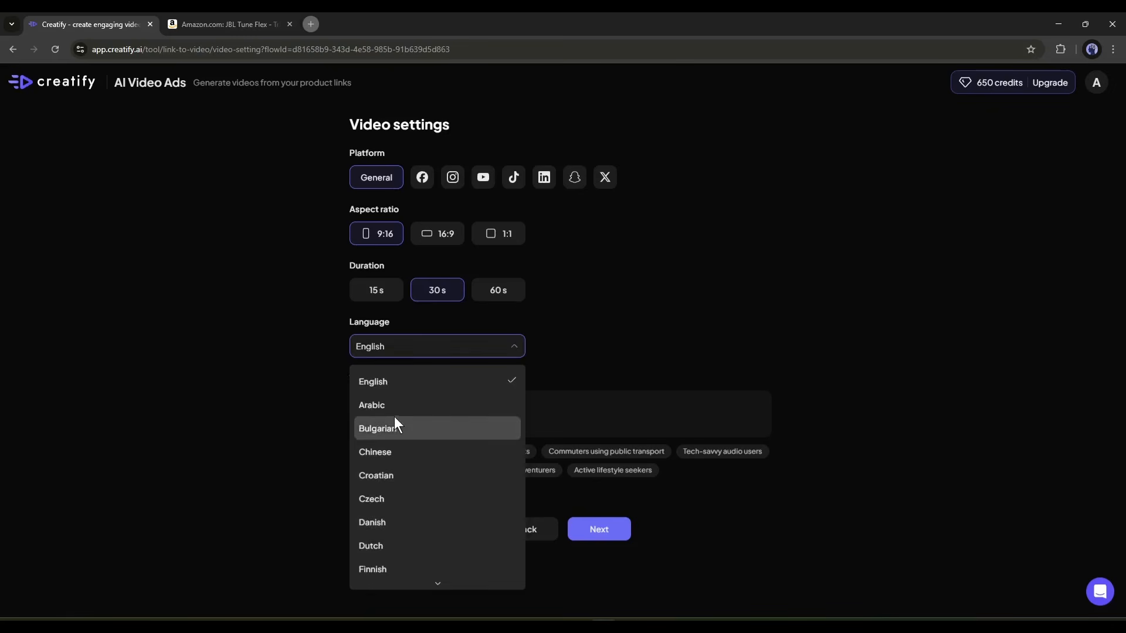
{"action": "left_click", "coordinate": [381, 388]}
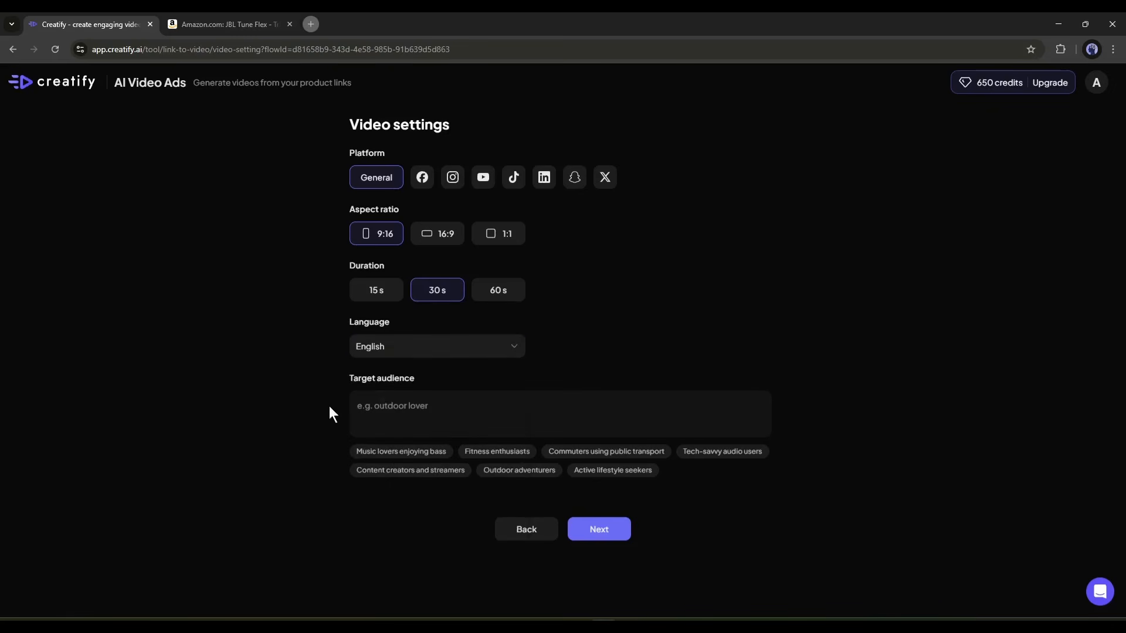
Set the target audience to the suggested "Music lovers enjoying bass".
{"action": "left_click_drag", "start_coordinate": [353, 378], "coordinate": [387, 381]}
{"action": "left_click", "coordinate": [389, 388]}
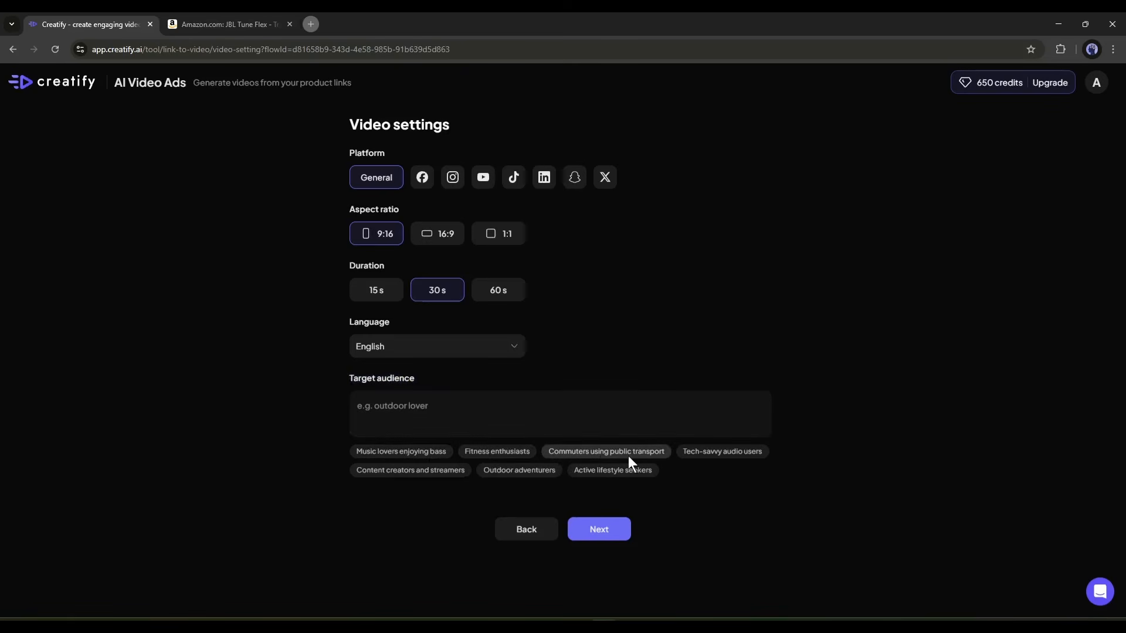
{"action": "left_click", "coordinate": [386, 452]}
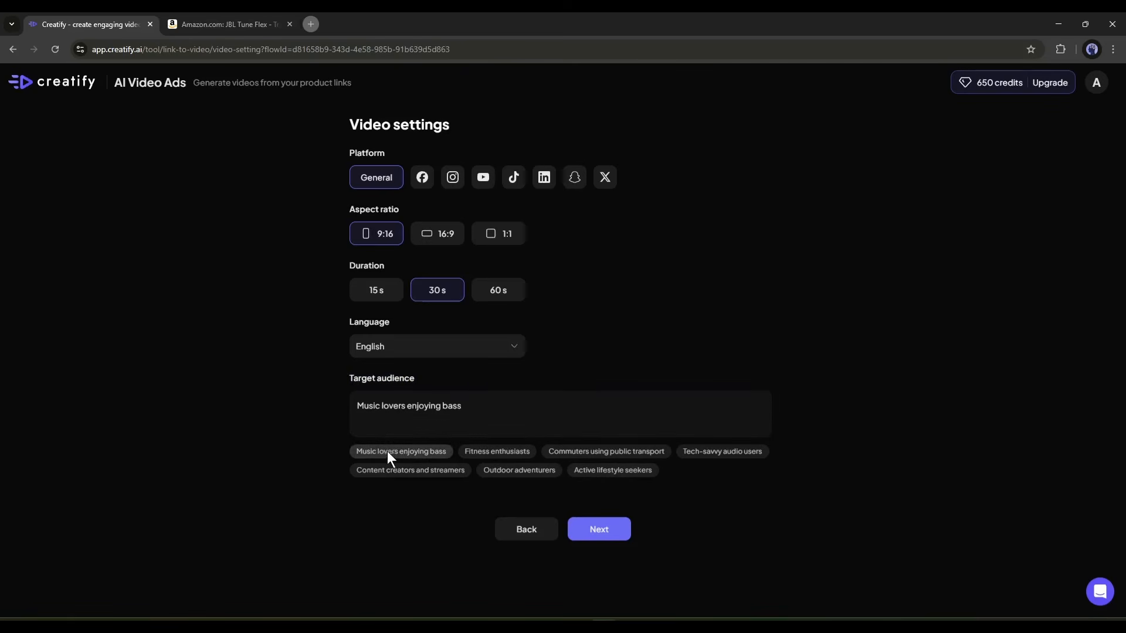
Add the suggested "Tech-savvy audio users" to the target audience and continue to the script selection.
{"action": "left_click", "coordinate": [719, 455]}
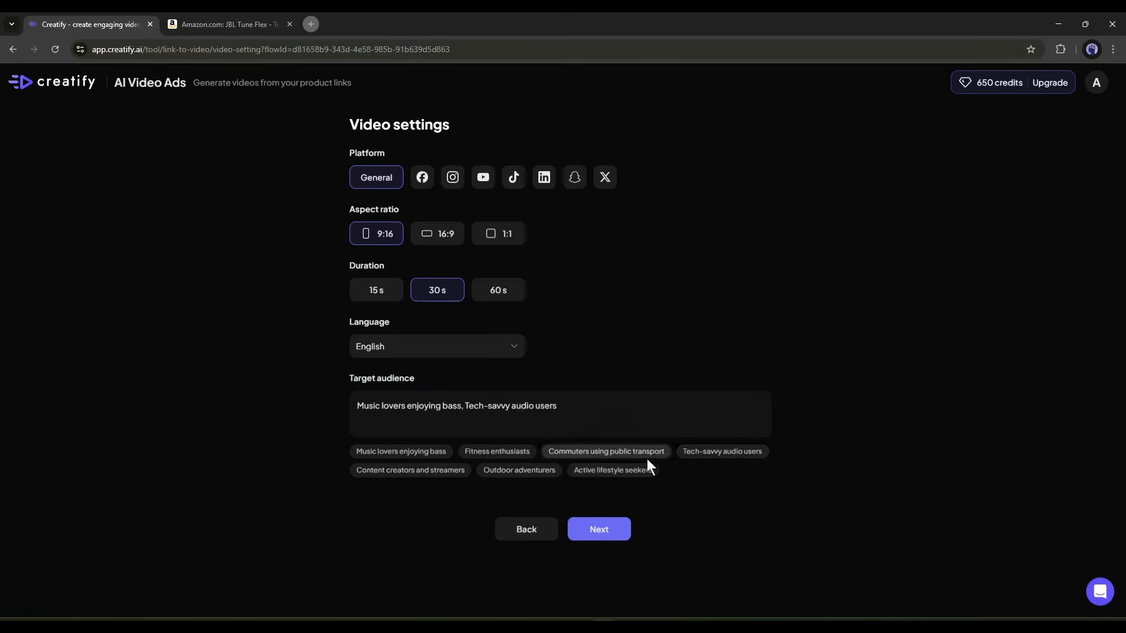
{"action": "left_click", "coordinate": [632, 417]}
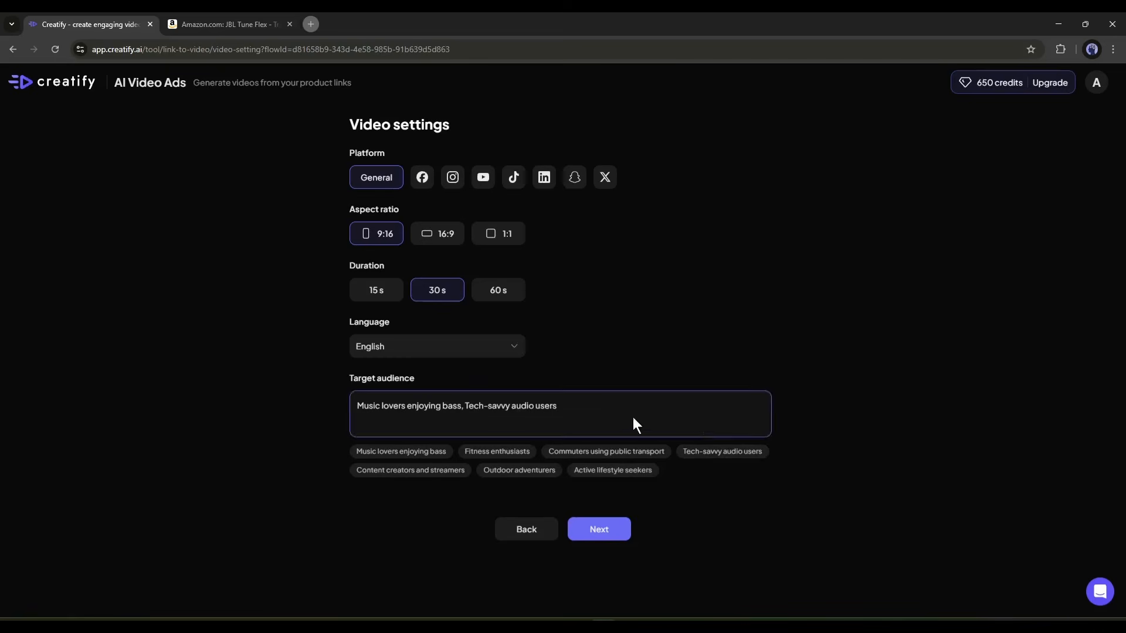
{"action": "left_click", "coordinate": [603, 530]}
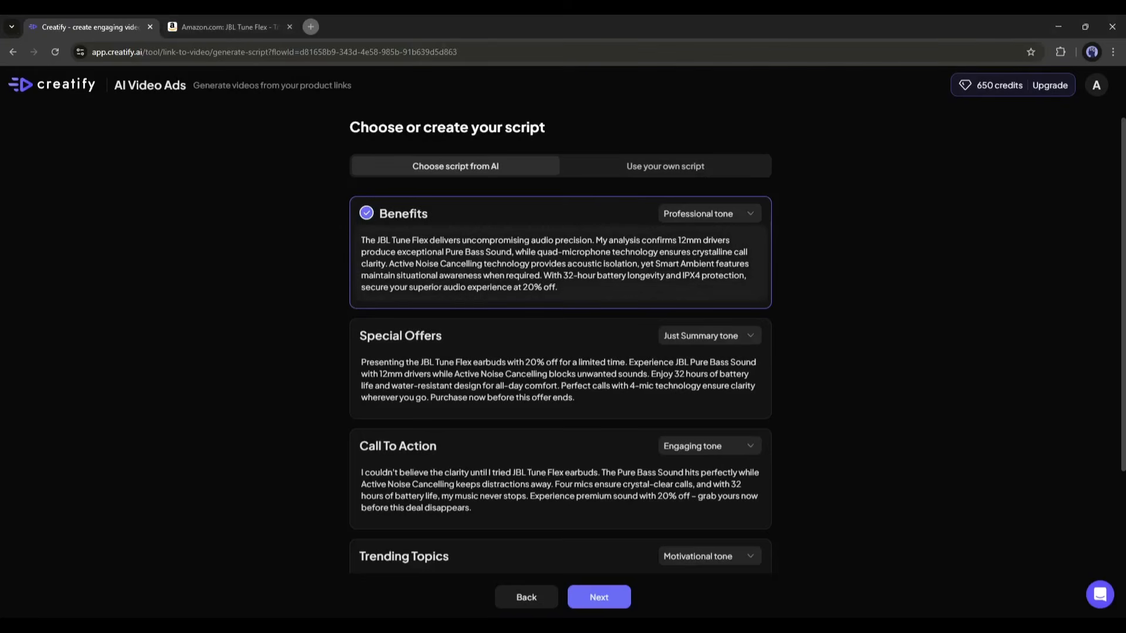
Look through the AI-written scripts, trying Special Offers, Call To Action and Trending Topics in turn.
{"action": "scroll", "coordinate": [425, 340], "scroll_direction": "down", "scroll_amount": 3}
{"action": "scroll", "coordinate": [407, 435], "scroll_direction": "up", "scroll_amount": 3}
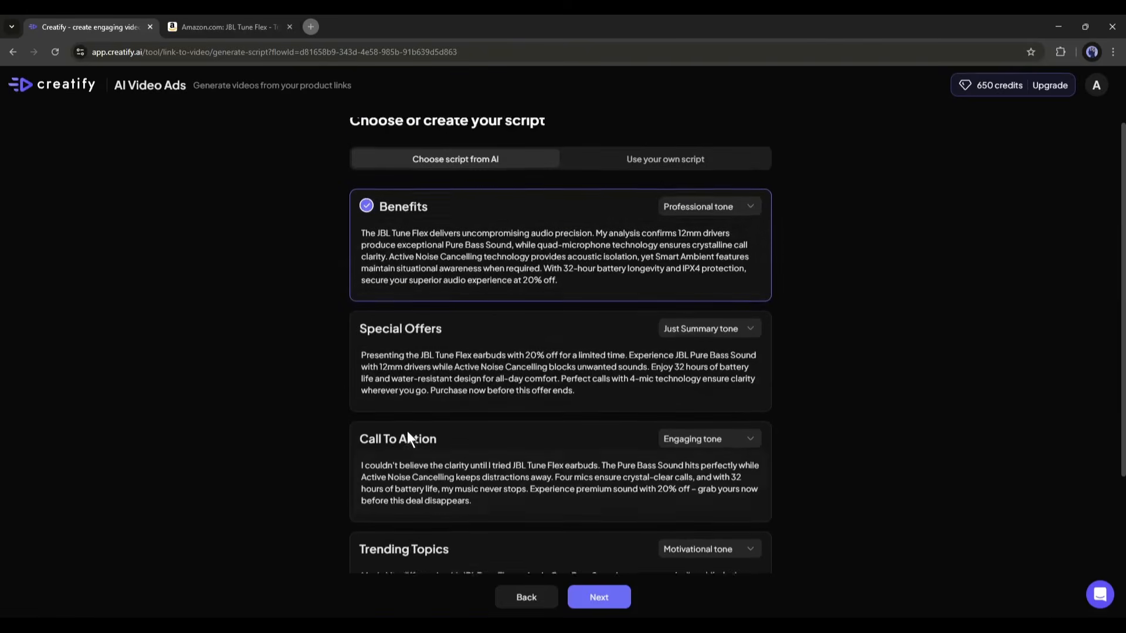
{"action": "left_click", "coordinate": [431, 363]}
{"action": "left_click", "coordinate": [430, 457]}
{"action": "scroll", "coordinate": [435, 519], "scroll_direction": "down", "scroll_amount": 2}
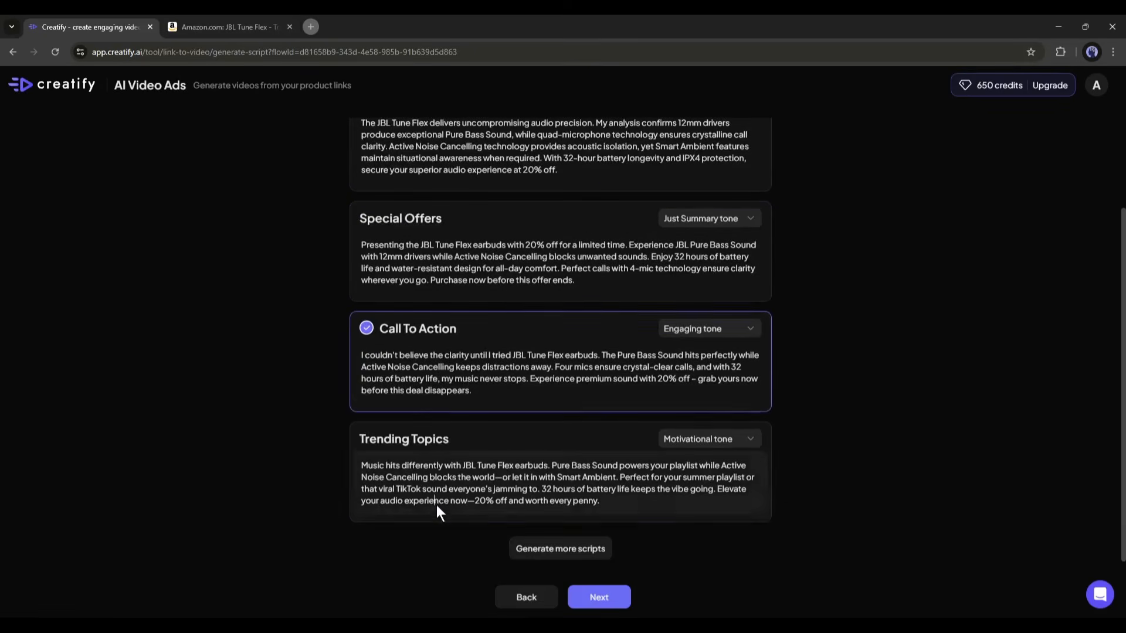
{"action": "left_click", "coordinate": [436, 505]}
{"action": "scroll", "coordinate": [329, 481], "scroll_direction": "up", "scroll_amount": 2}
{"action": "scroll", "coordinate": [330, 479], "scroll_direction": "down", "scroll_amount": 2}
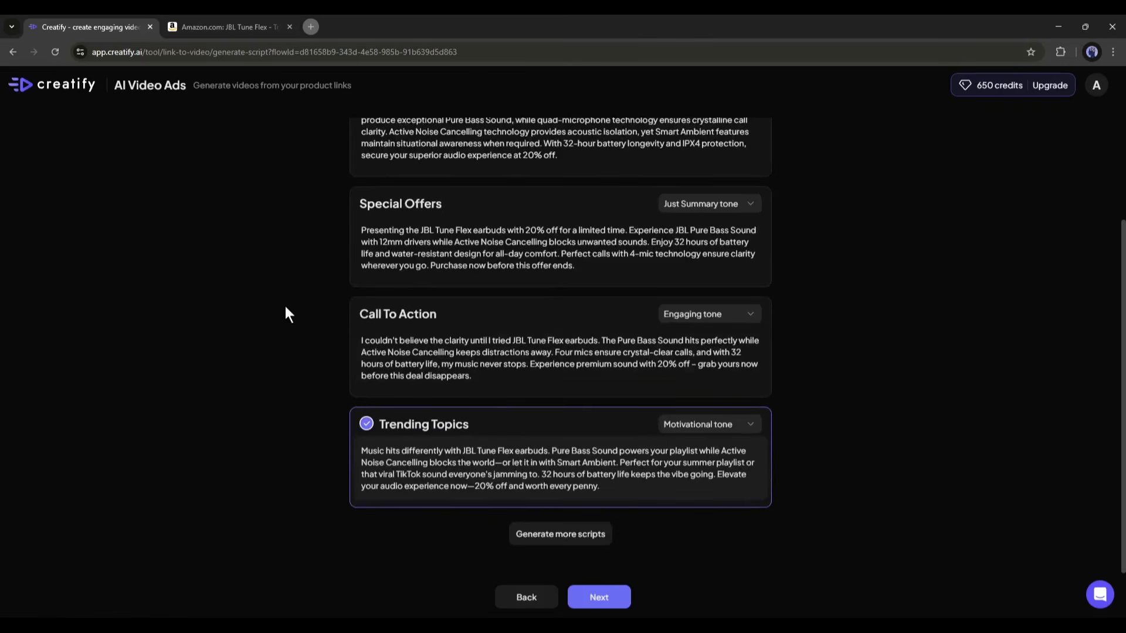
Select the Call To Action script, review the available tones and change it to Super Casual tone.
{"action": "left_click", "coordinate": [474, 346]}
{"action": "left_click", "coordinate": [705, 311]}
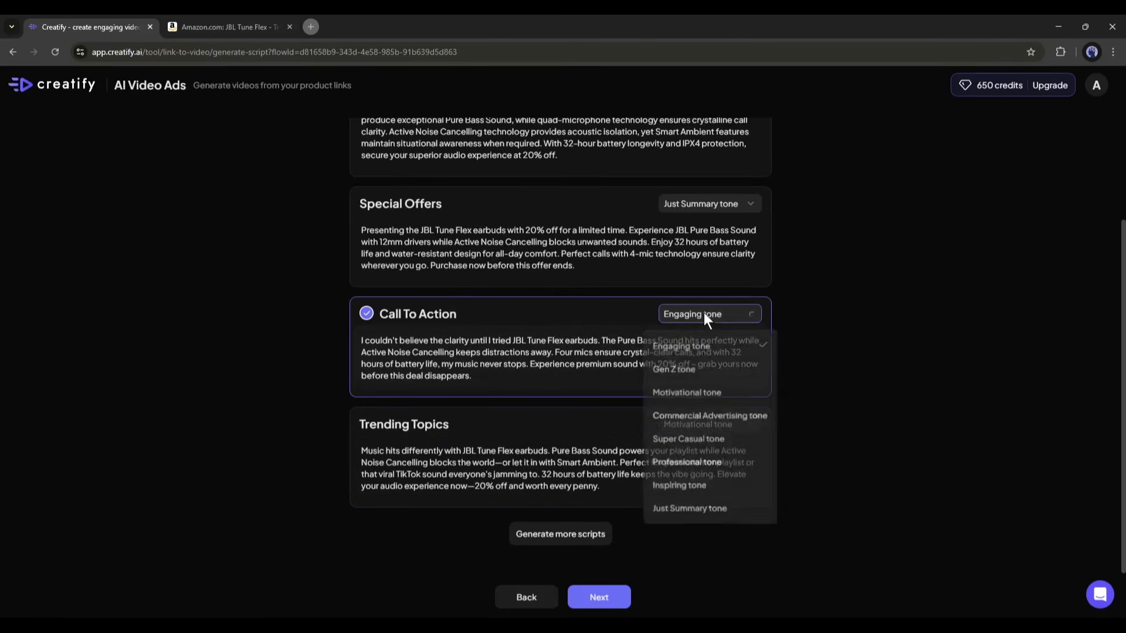
{"action": "left_click", "coordinate": [607, 345]}
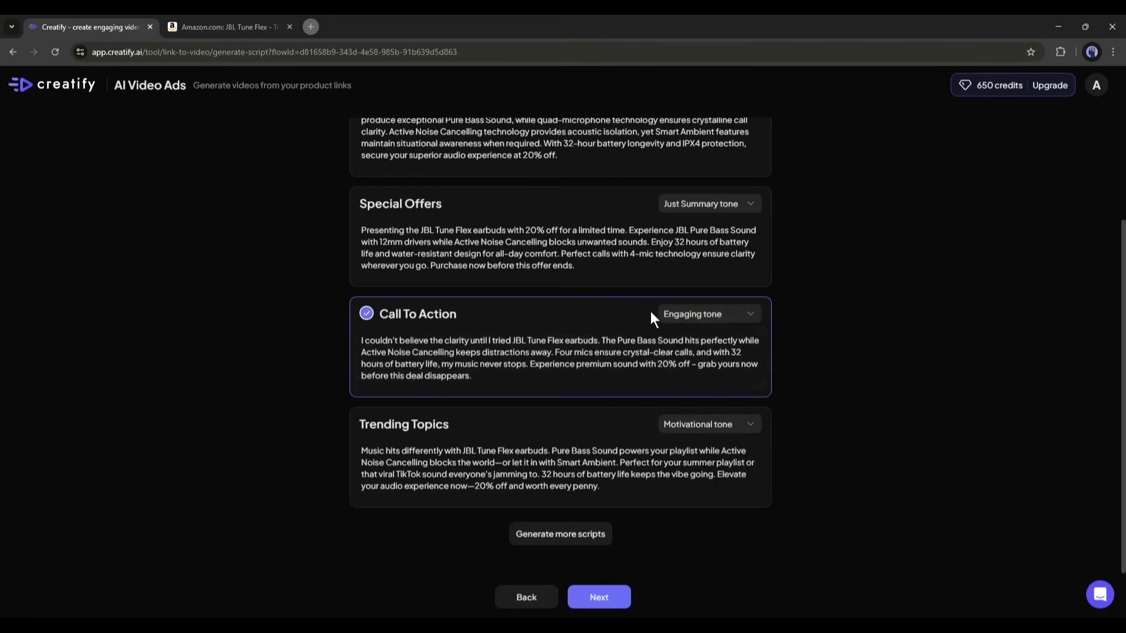
{"action": "left_click", "coordinate": [726, 314]}
{"action": "left_click", "coordinate": [585, 326]}
{"action": "left_click", "coordinate": [706, 316]}
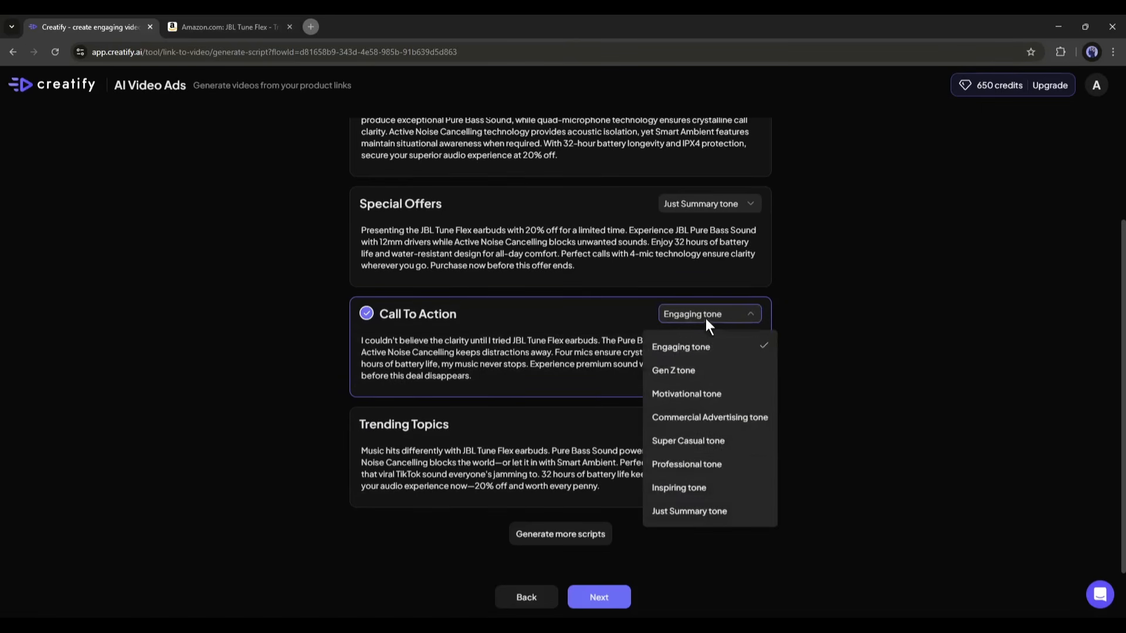
{"action": "left_click", "coordinate": [709, 444]}
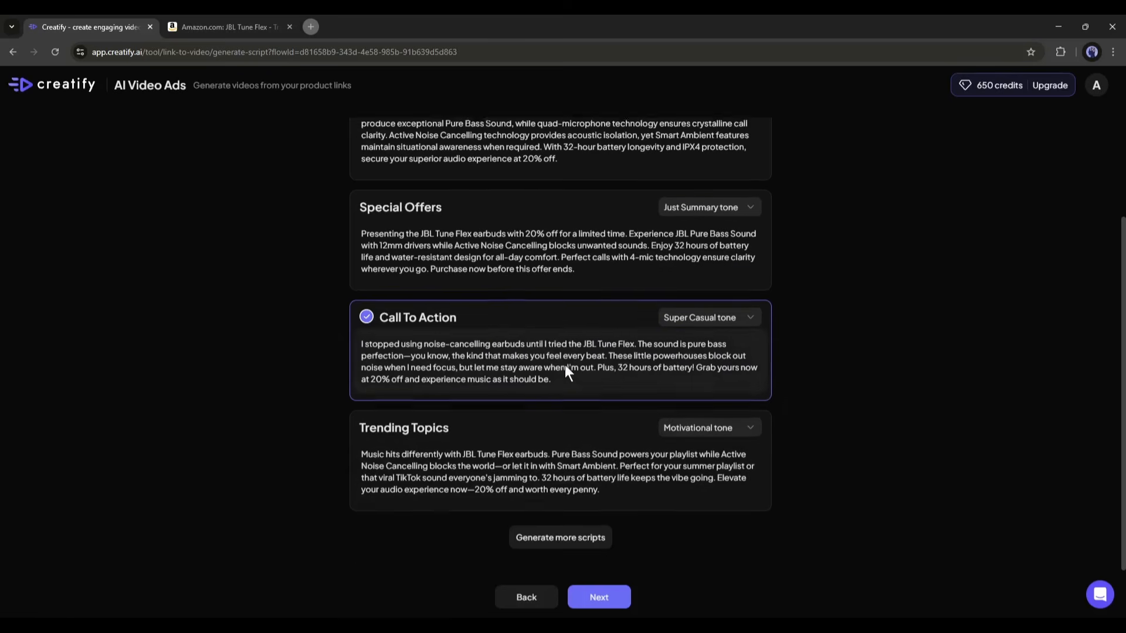
Check the own-script option, generate more AI scripts, and continue to avatar selection with the Product Lifestyle script.
{"action": "scroll", "coordinate": [564, 364], "scroll_direction": "up", "scroll_amount": 3}
{"action": "left_click", "coordinate": [651, 167]}
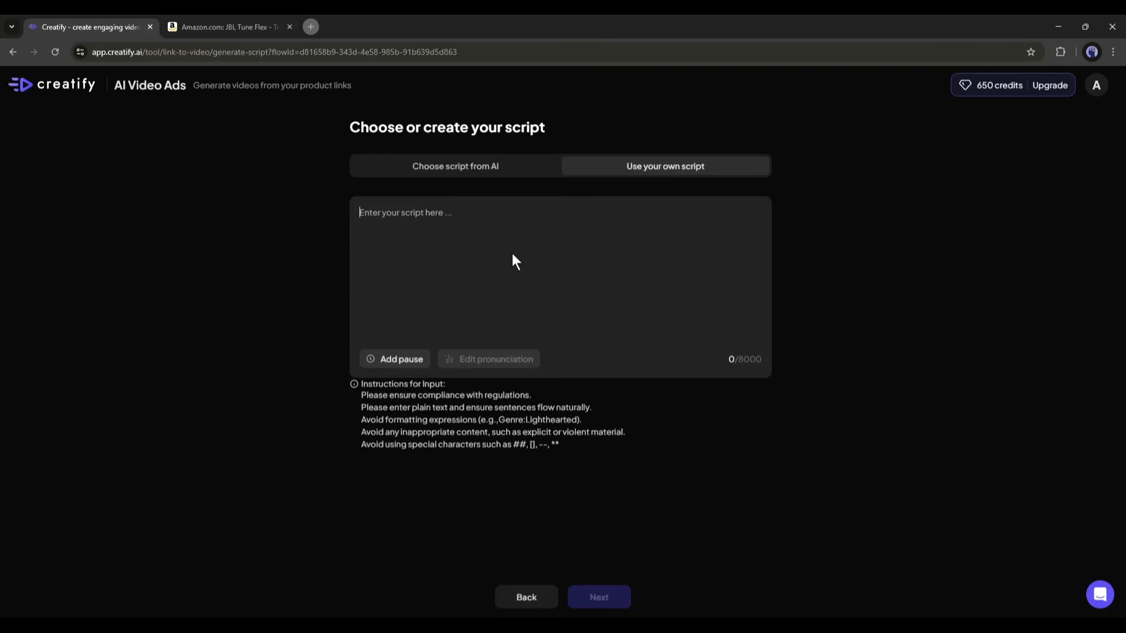
{"action": "left_click", "coordinate": [405, 166]}
{"action": "scroll", "coordinate": [562, 475], "scroll_direction": "down", "scroll_amount": 10}
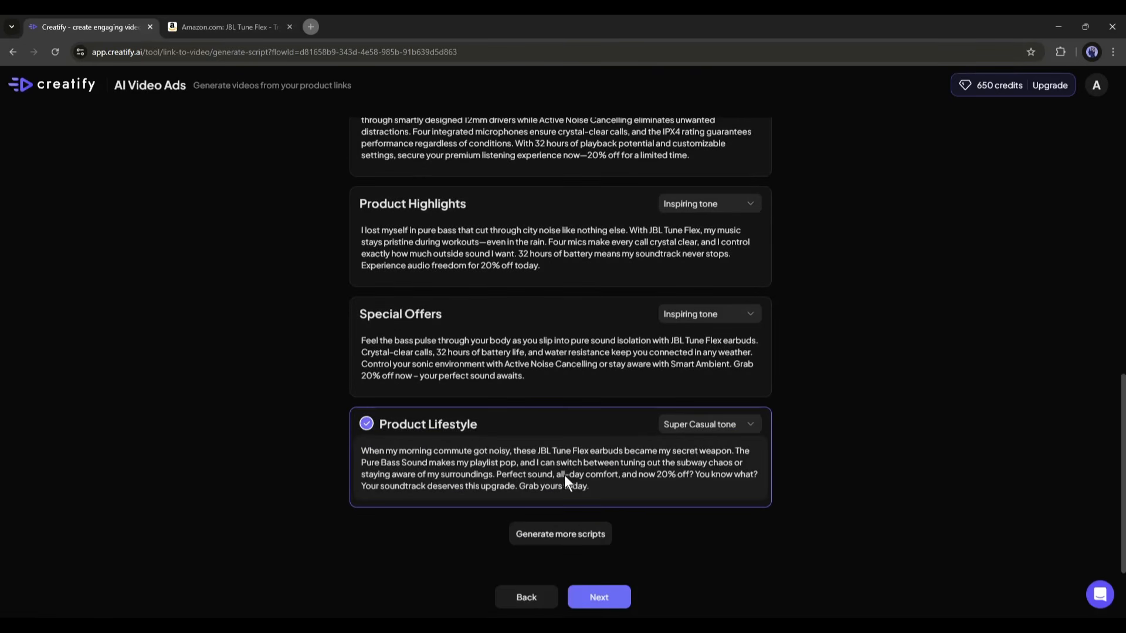
{"action": "left_click", "coordinate": [608, 603]}
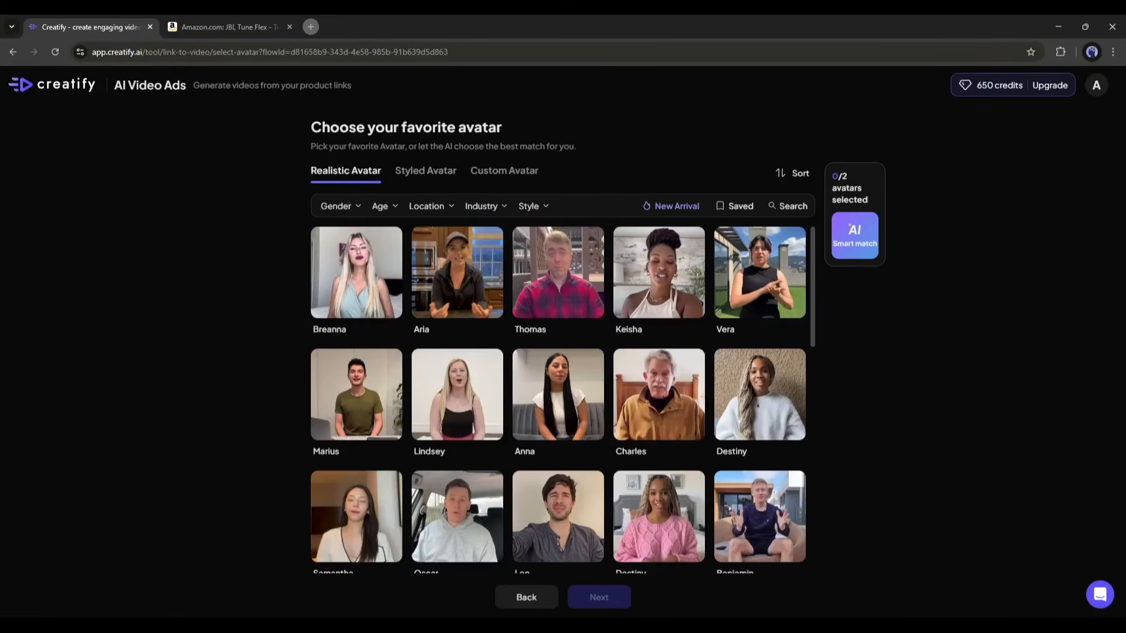
Browse the realistic avatars and preview one with a black turtleneck, leaving none selected.
{"action": "scroll", "coordinate": [410, 328], "scroll_direction": "down", "scroll_amount": 5}
{"action": "scroll", "coordinate": [374, 343], "scroll_direction": "down", "scroll_amount": 15}
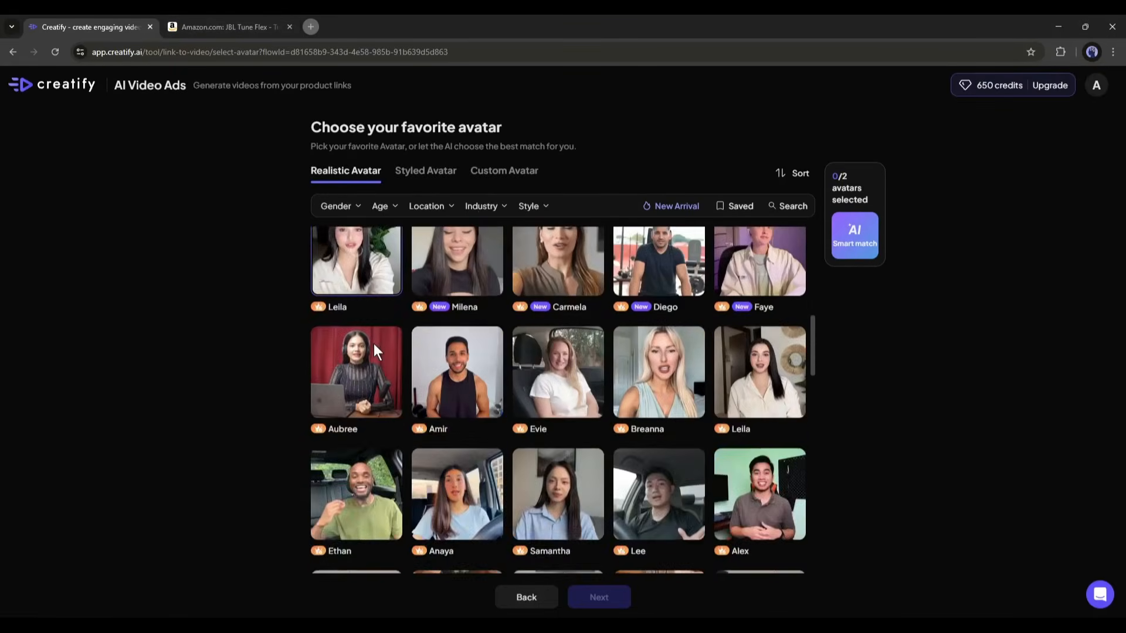
{"action": "scroll", "coordinate": [374, 343], "scroll_direction": "down", "scroll_amount": 1}
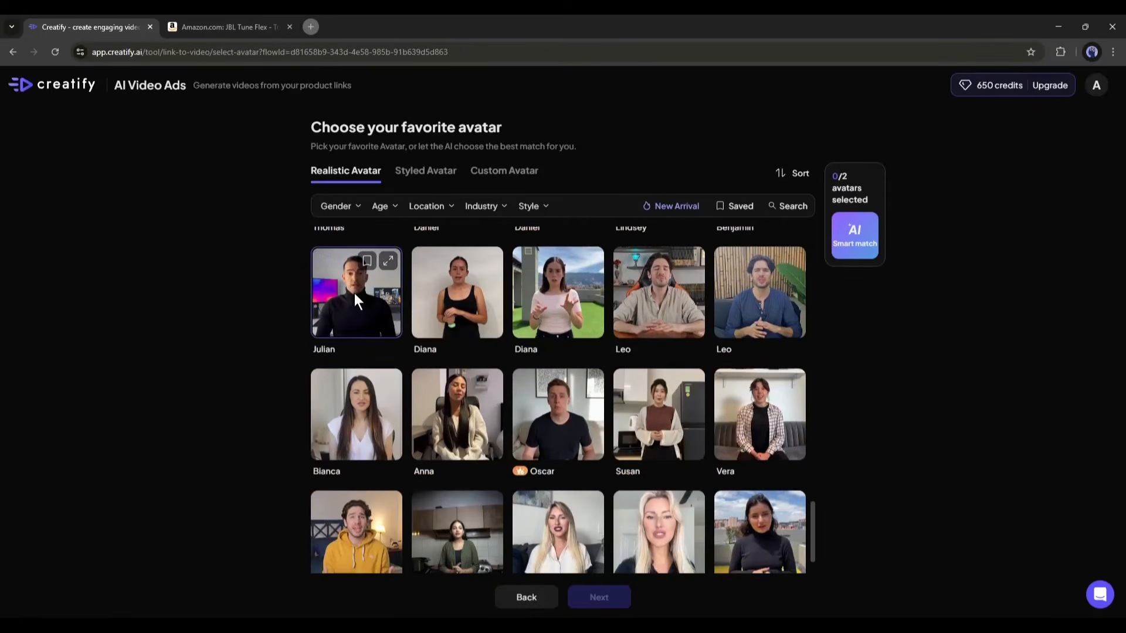
{"action": "left_click", "coordinate": [353, 292]}
{"action": "left_click", "coordinate": [353, 291]}
{"action": "scroll", "coordinate": [416, 328], "scroll_direction": "down", "scroll_amount": 1}
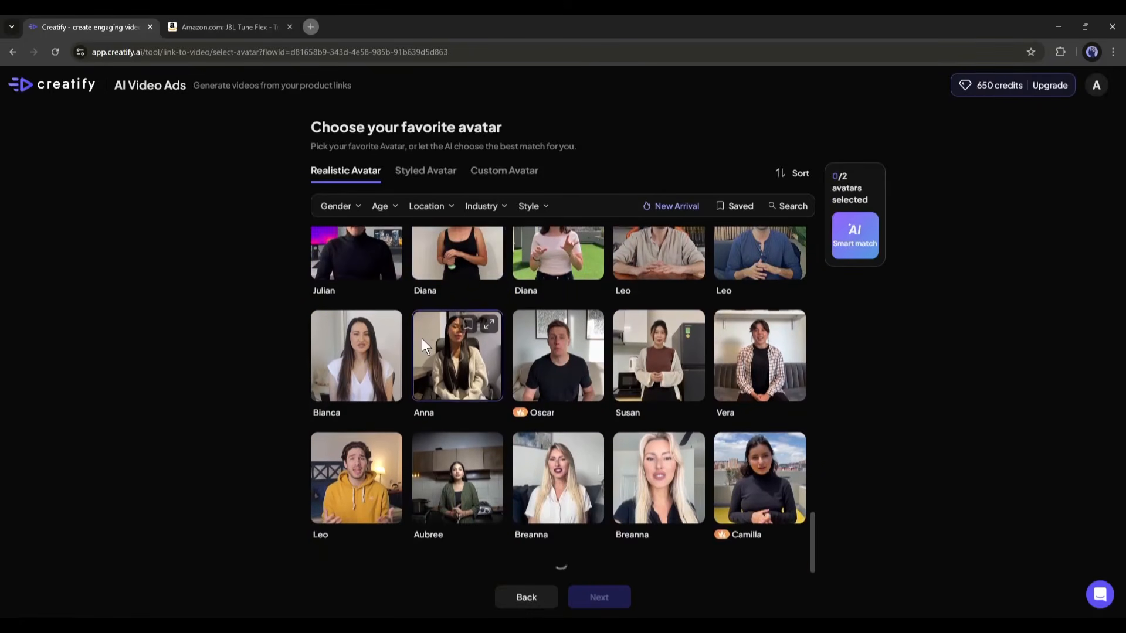
{"action": "scroll", "coordinate": [423, 362], "scroll_direction": "up", "scroll_amount": 10}
{"action": "scroll", "coordinate": [421, 362], "scroll_direction": "up", "scroll_amount": 8}
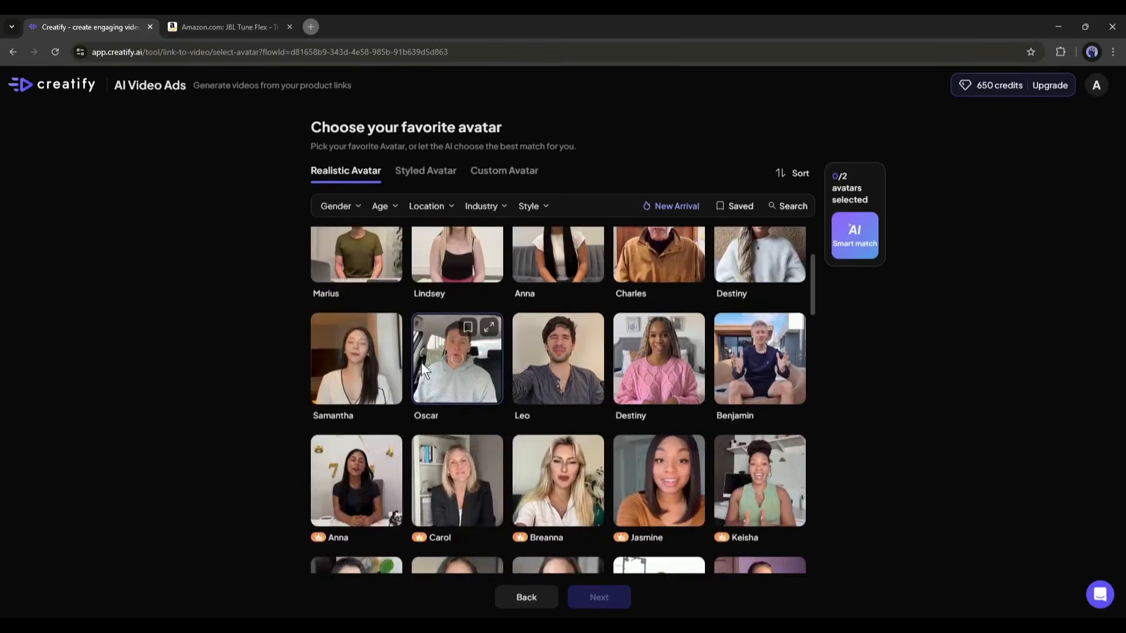
Browse the collection of styled avatars.
{"action": "left_click", "coordinate": [435, 171]}
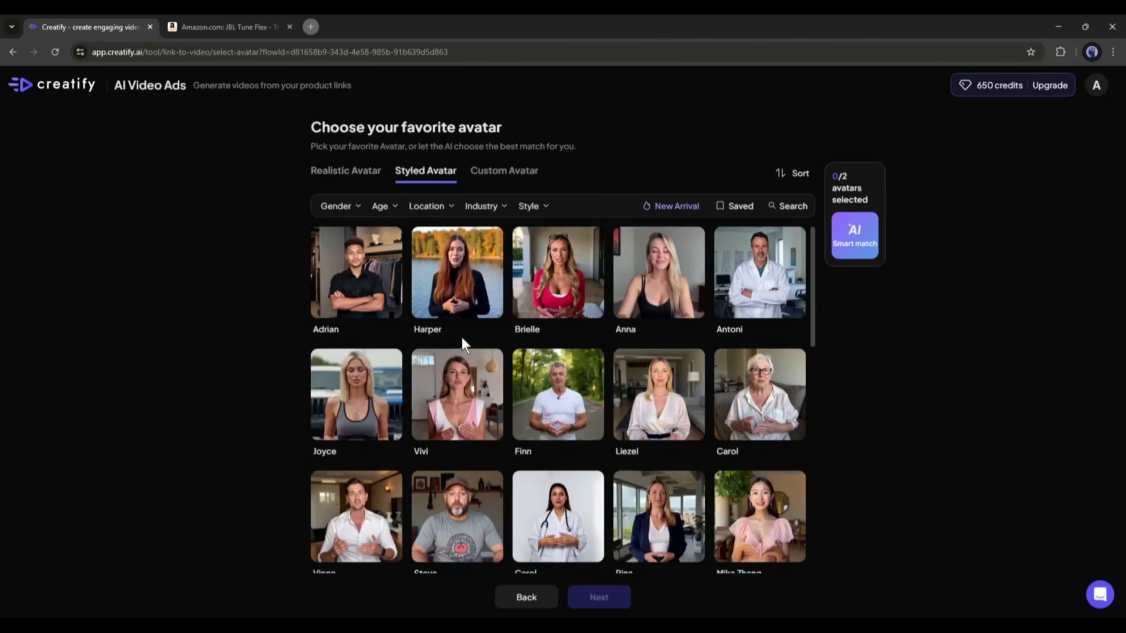
{"action": "scroll", "coordinate": [459, 339], "scroll_direction": "down", "scroll_amount": 10}
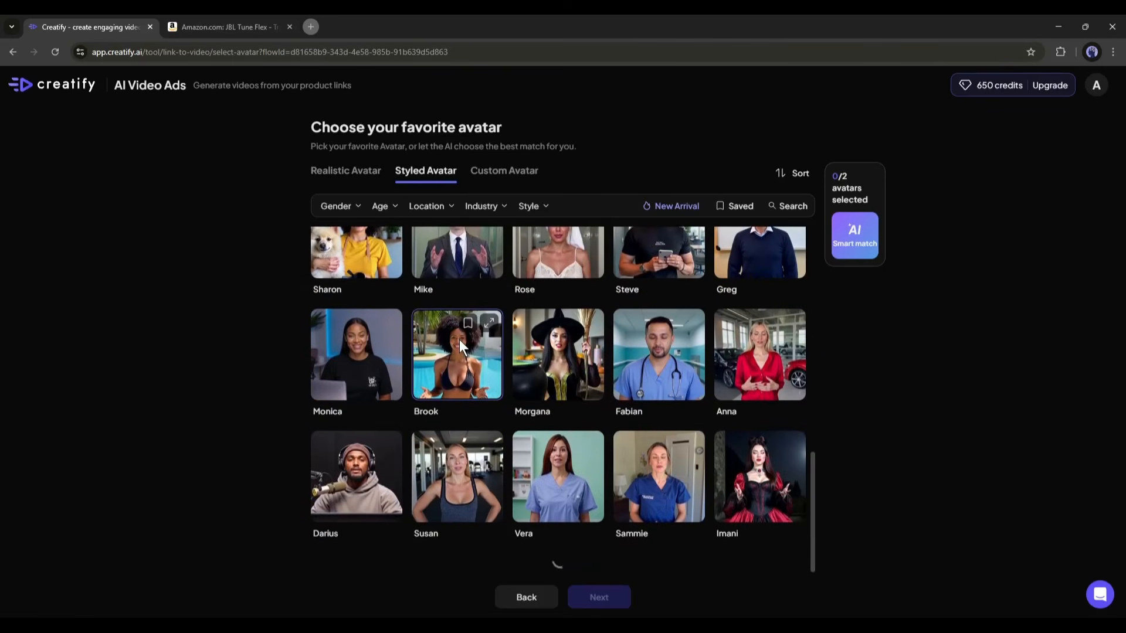
{"action": "scroll", "coordinate": [407, 382], "scroll_direction": "down", "scroll_amount": 5}
{"action": "scroll", "coordinate": [387, 370], "scroll_direction": "up", "scroll_amount": 10}
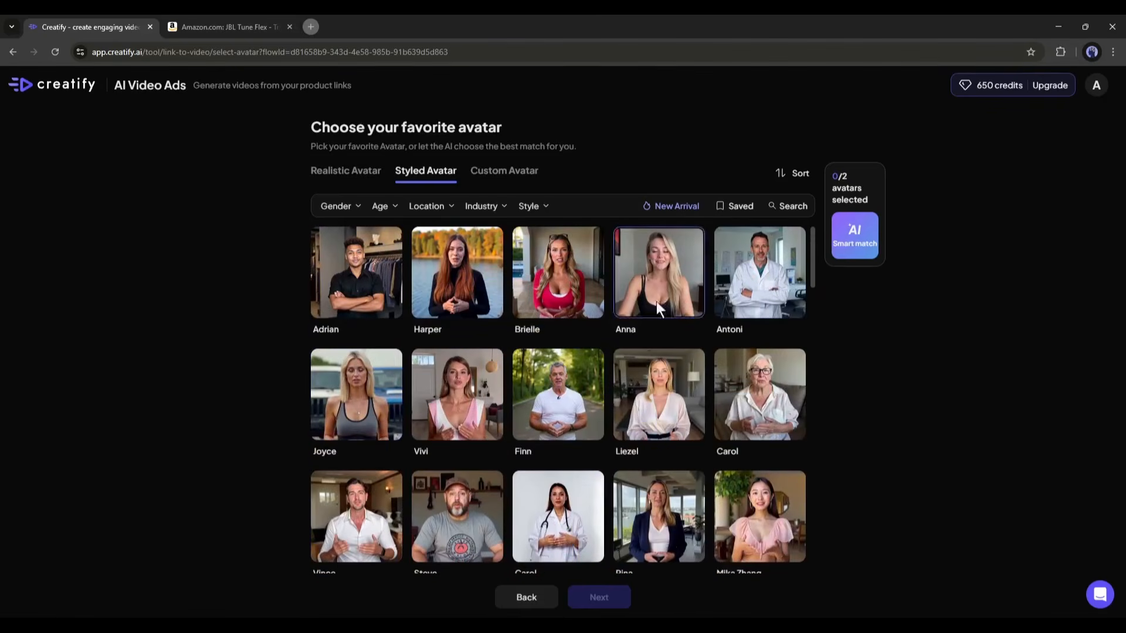
Start creating a custom avatar, review the customization methods and choose Design Your Own Avatar.
{"action": "left_click", "coordinate": [486, 170]}
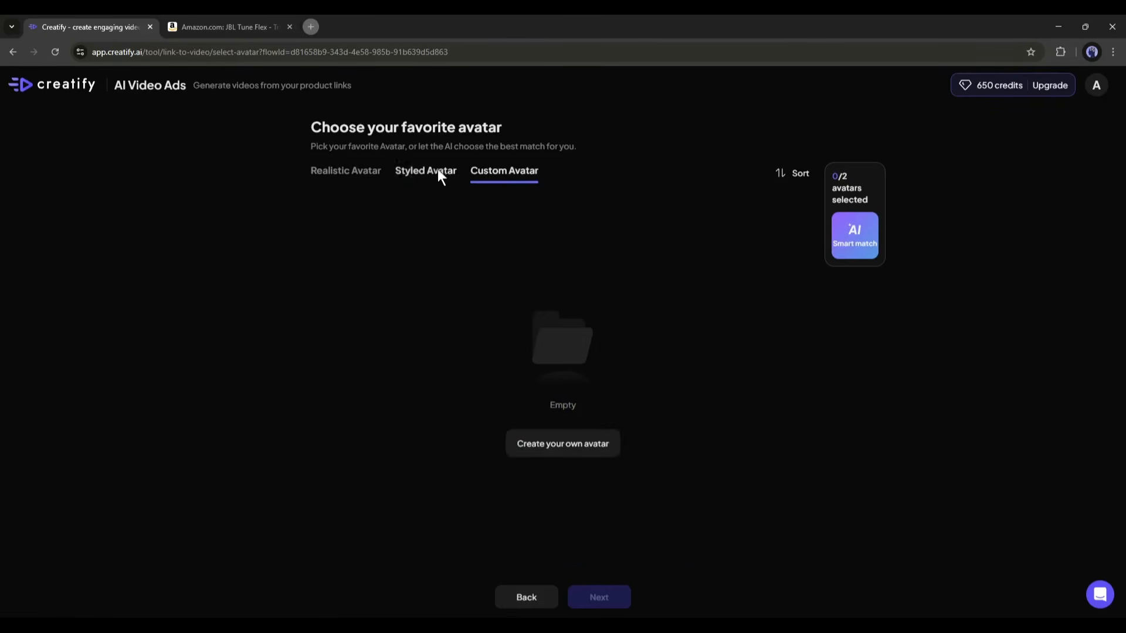
{"action": "left_click", "coordinate": [562, 443]}
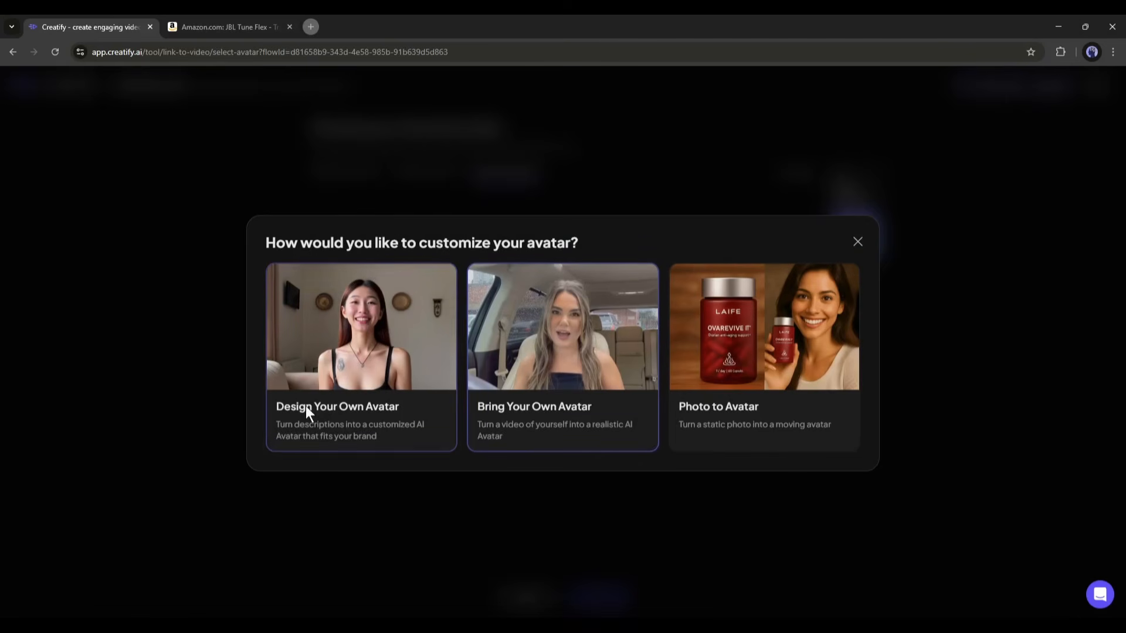
{"action": "left_click_drag", "start_coordinate": [273, 423], "coordinate": [430, 427]}
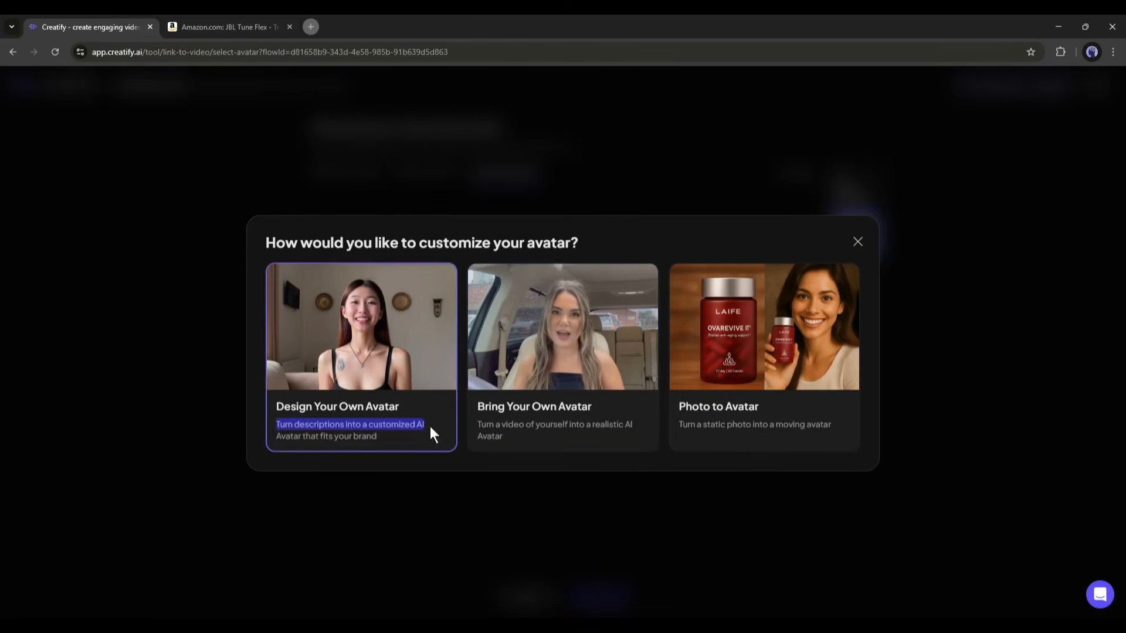
{"action": "left_click", "coordinate": [433, 425]}
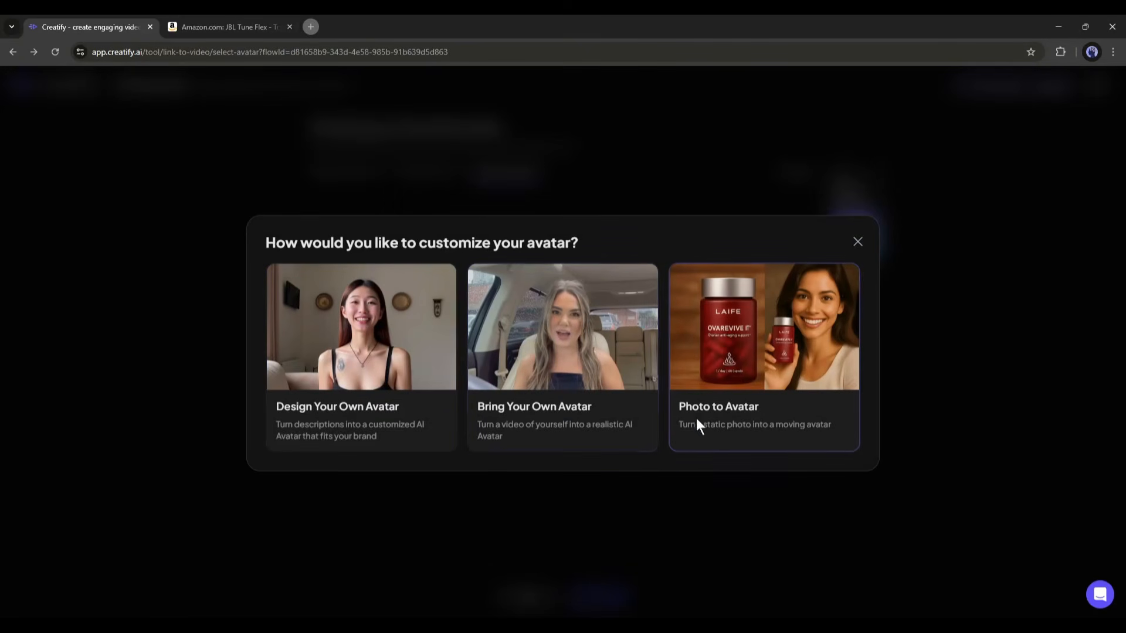
{"action": "left_click", "coordinate": [417, 359]}
Set the custom avatar's age to Young Adult and its gender to Female.
{"action": "scroll", "coordinate": [329, 326], "scroll_direction": "down", "scroll_amount": 2}
{"action": "scroll", "coordinate": [276, 357], "scroll_direction": "up", "scroll_amount": 2}
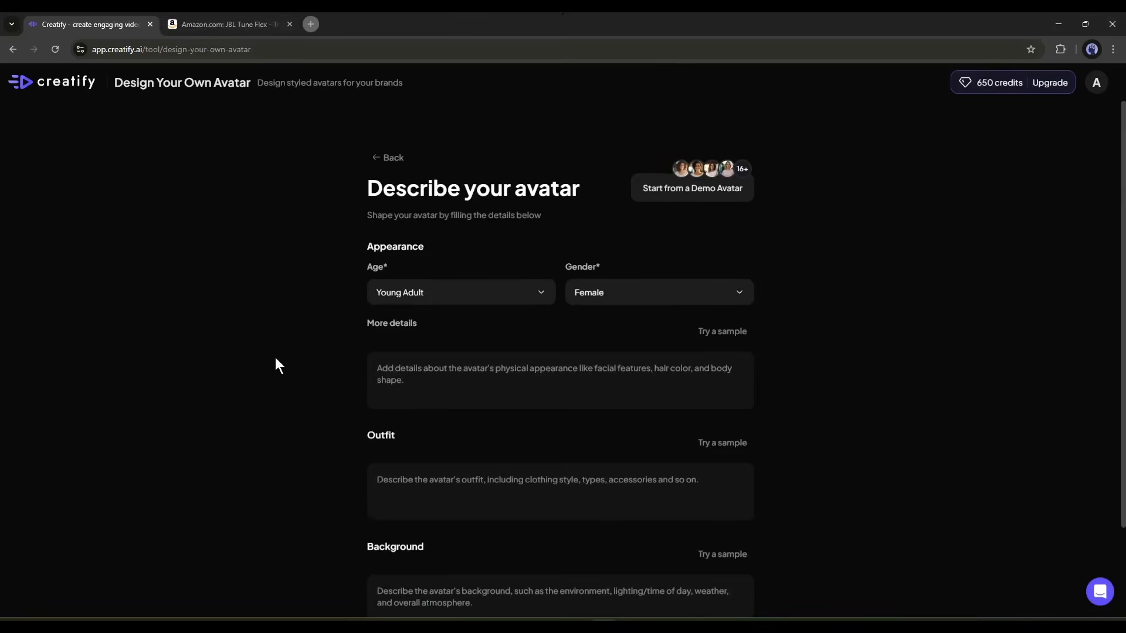
{"action": "left_click", "coordinate": [421, 296]}
{"action": "left_click", "coordinate": [419, 329]}
{"action": "left_click", "coordinate": [600, 294]}
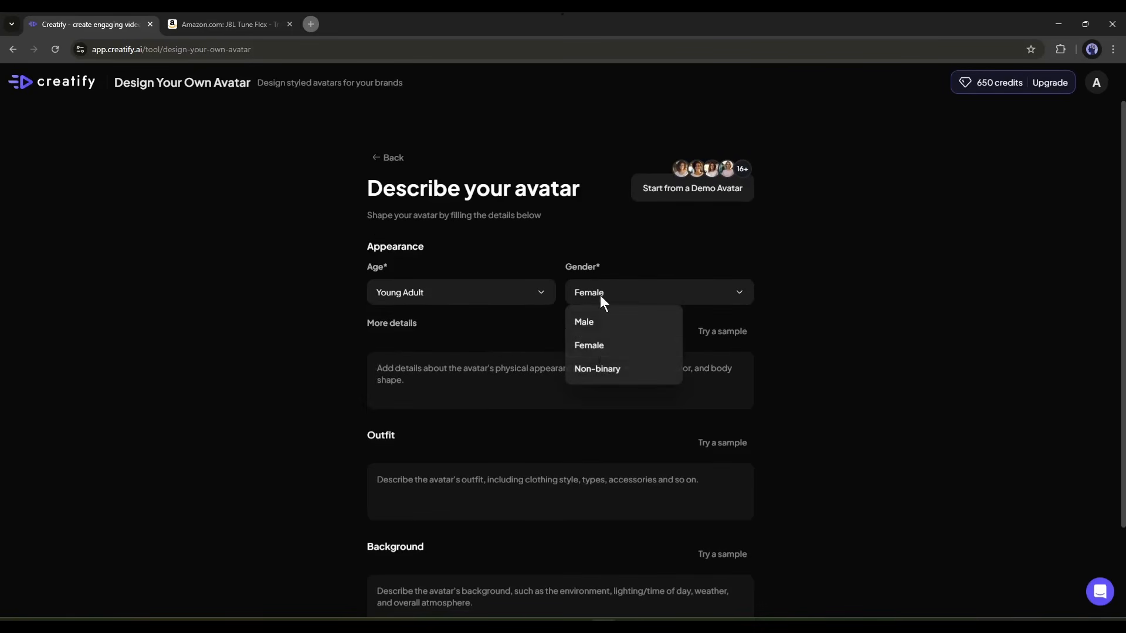
{"action": "left_click", "coordinate": [589, 345]}
Fill the appearance details with a sample and edit it to medium-length blonde hair and green eyes.
{"action": "scroll", "coordinate": [329, 299], "scroll_direction": "down", "scroll_amount": 1}
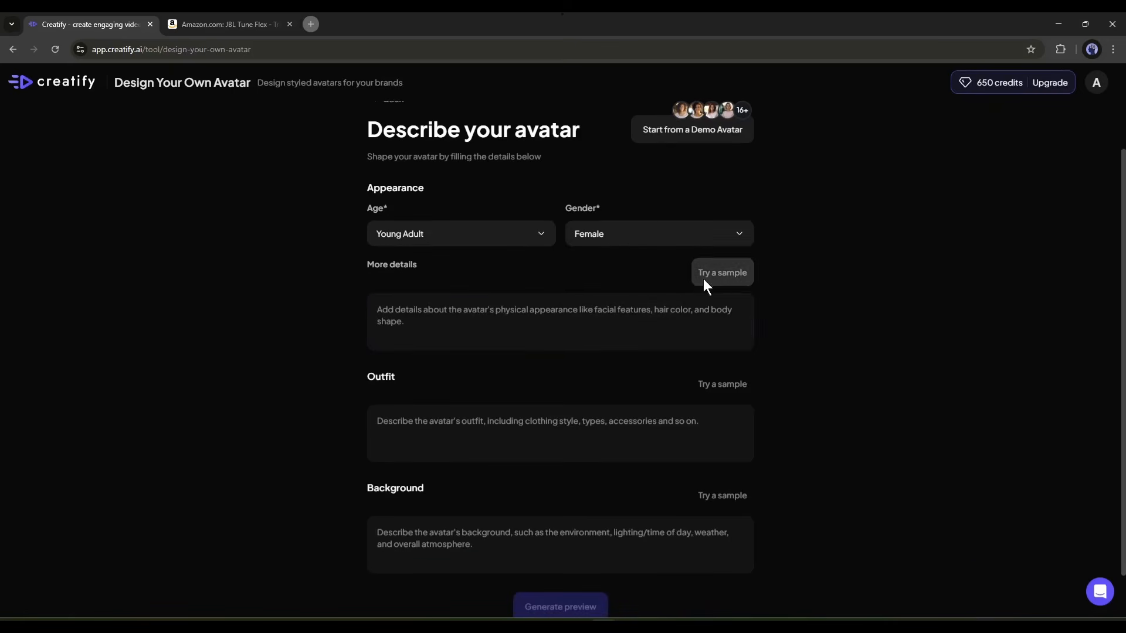
{"action": "left_click", "coordinate": [702, 279]}
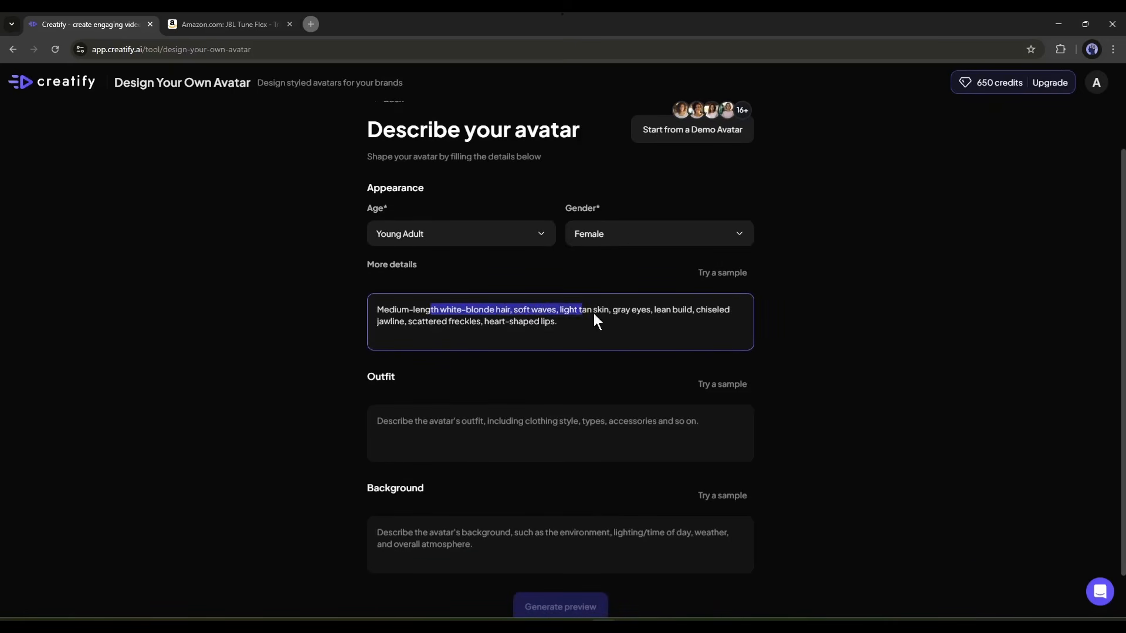
{"action": "left_click", "coordinate": [566, 315]}
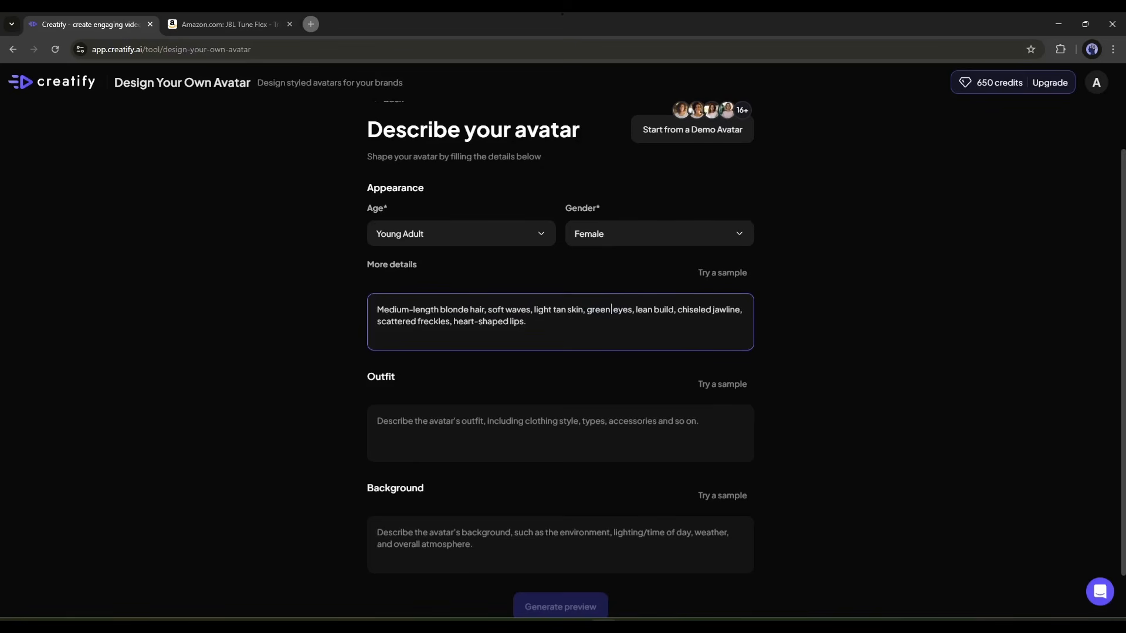
Use a sample outfit of feathered bolero and sheer blouse, describe the background as "Music studio, neon light", and generate the preview.
{"action": "scroll", "coordinate": [502, 316], "scroll_direction": "down", "scroll_amount": 1}
{"action": "left_click", "coordinate": [473, 371]}
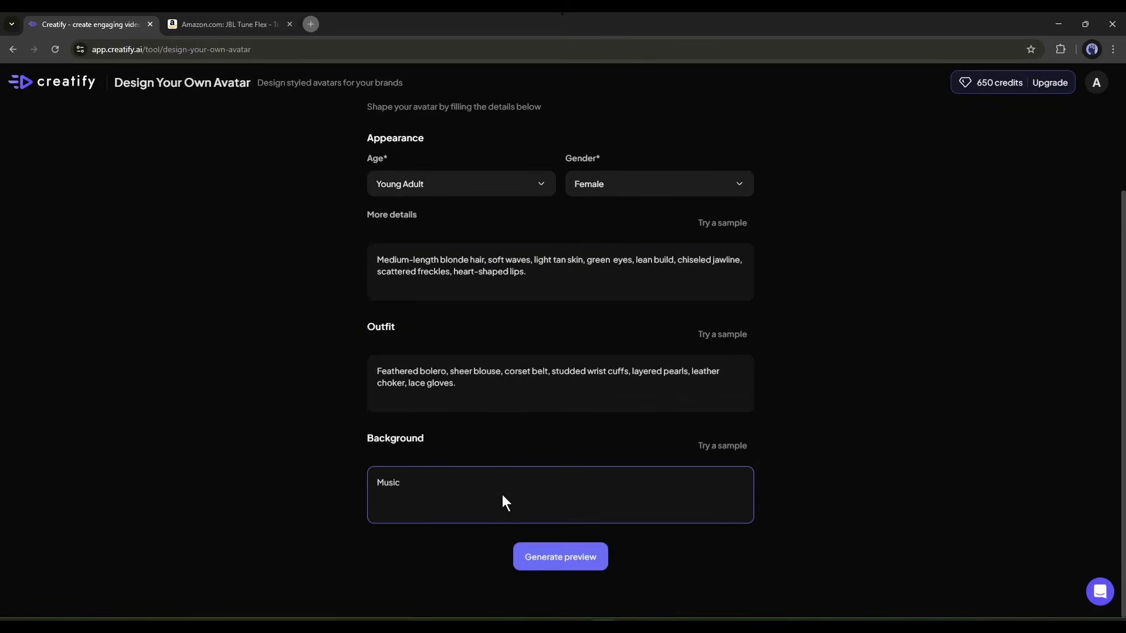
{"action": "type", "text": "studio, neon ligt"}
{"action": "key", "text": "BackSpace"}
{"action": "key", "text": "BackSpace"}
{"action": "scroll", "coordinate": [302, 270], "scroll_direction": "up", "scroll_amount": 2}
{"action": "scroll", "coordinate": [178, 405], "scroll_direction": "down", "scroll_amount": 2}
{"action": "left_click", "coordinate": [561, 568]}
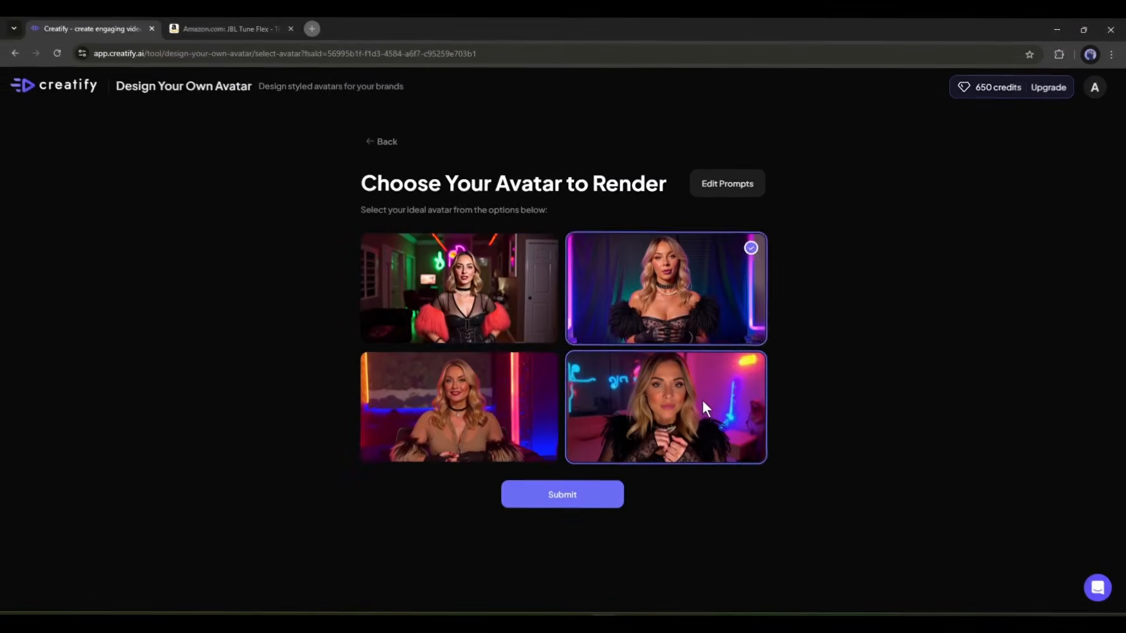
Compare the generated avatars, select the one in the beige blouse, and open the avatar prompts for editing.
{"action": "left_click", "coordinate": [702, 401]}
{"action": "left_click", "coordinate": [502, 410]}
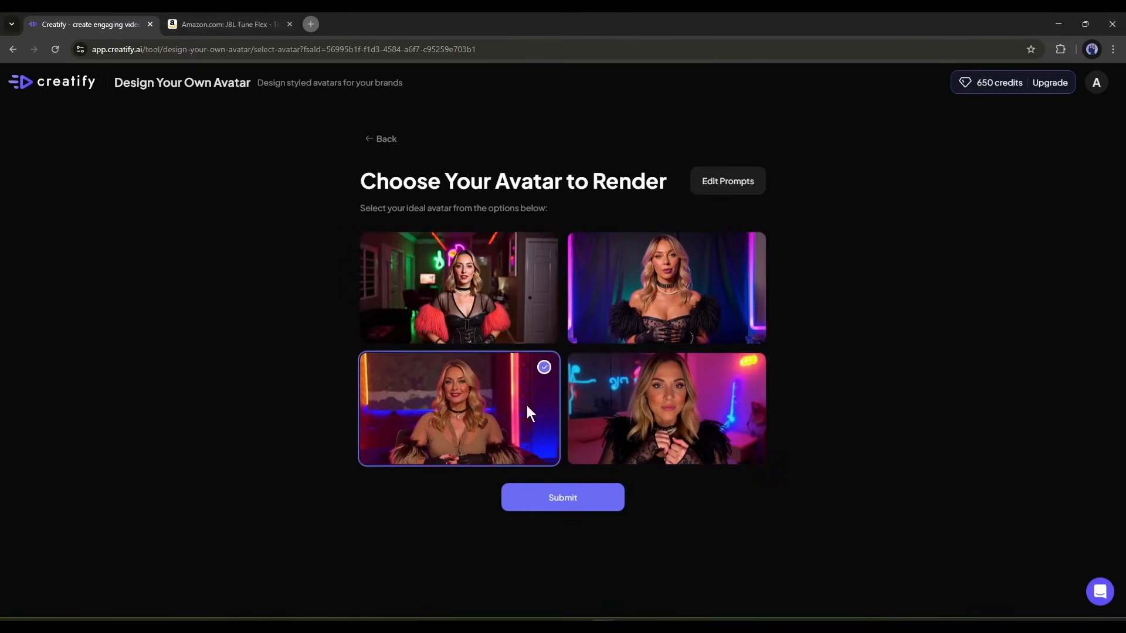
{"action": "left_click", "coordinate": [653, 304]}
{"action": "left_click", "coordinate": [634, 393]}
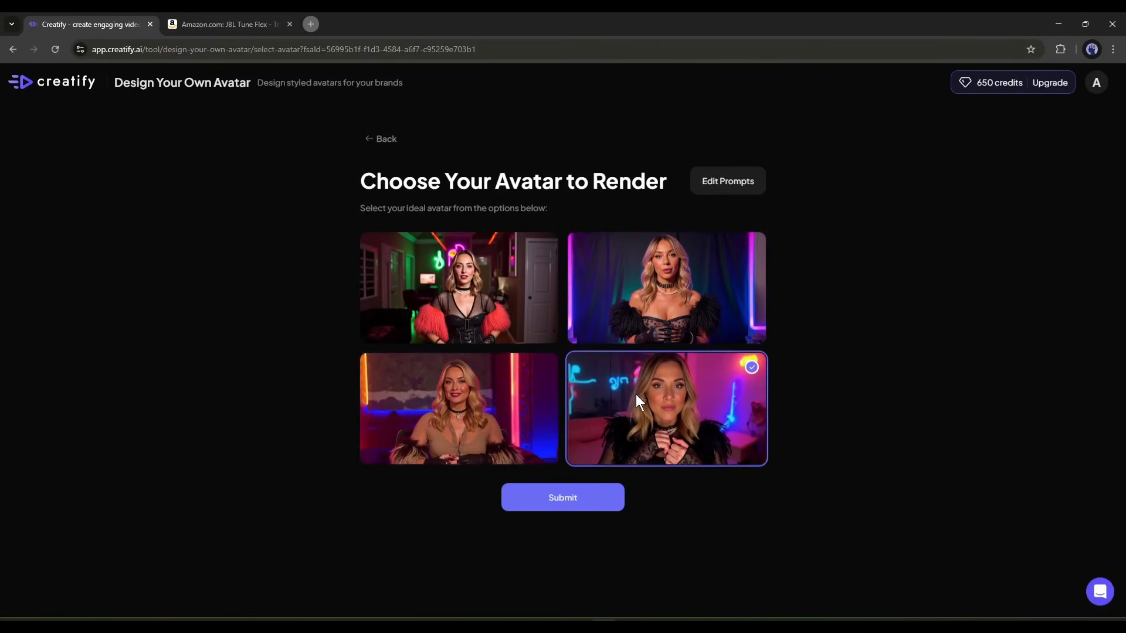
{"action": "left_click", "coordinate": [491, 409]}
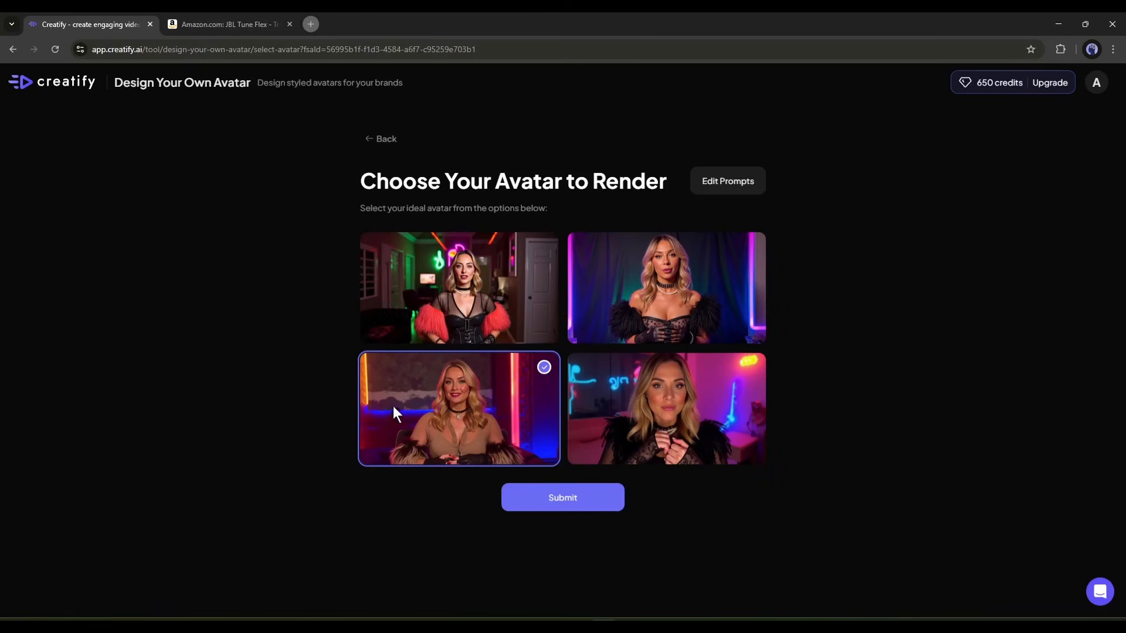
{"action": "left_click", "coordinate": [732, 180]}
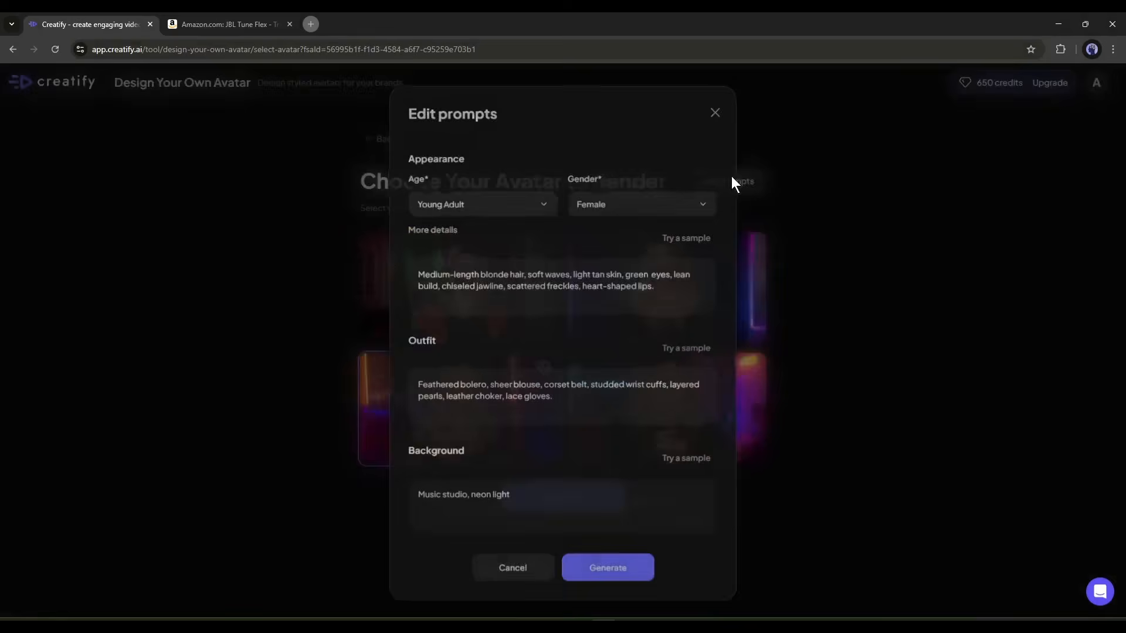
Replace the background description with "Studio, Neon light," and generate new avatar options.
{"action": "left_click", "coordinate": [529, 508]}
{"action": "key", "text": "ctrl+a"}
{"action": "key", "text": "BackSpace"}
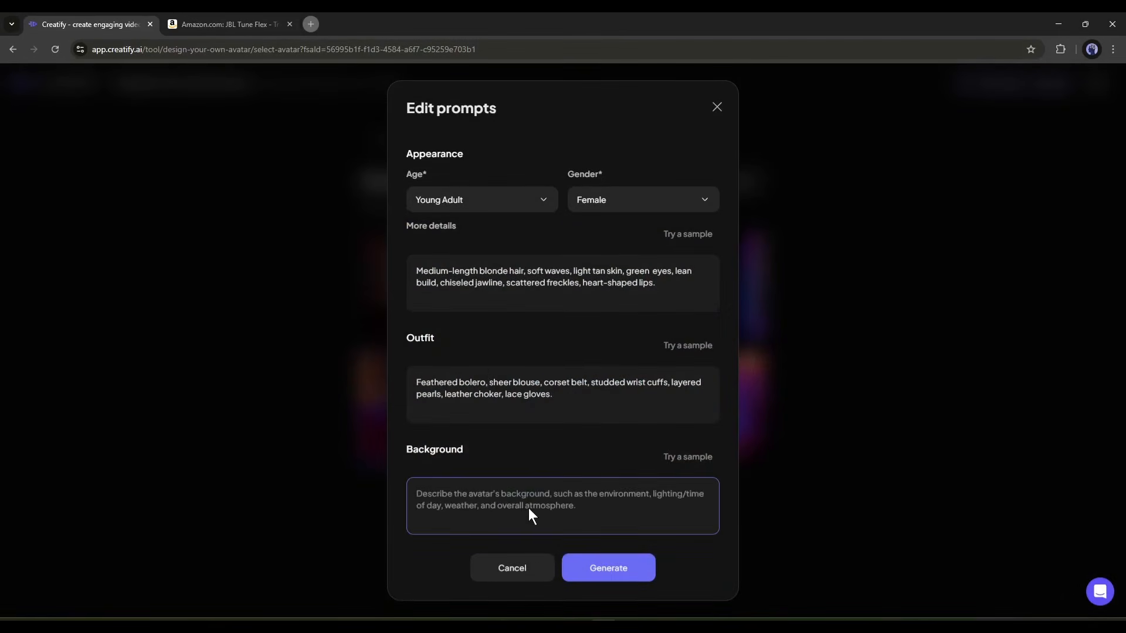
{"action": "type", "text": "Studio, Neon light,"}
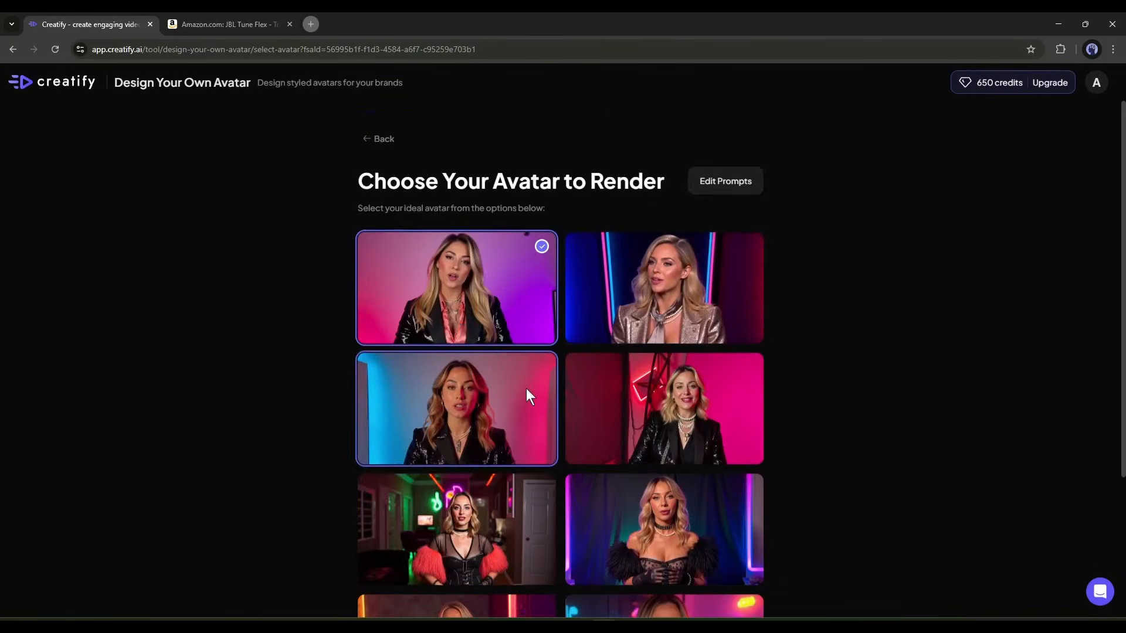
Compare the generated avatars, select the blonde woman in the beige blouse with feathered cuffs, and submit her for rendering.
{"action": "scroll", "coordinate": [526, 389], "scroll_direction": "down", "scroll_amount": 2}
{"action": "scroll", "coordinate": [472, 322], "scroll_direction": "up", "scroll_amount": 2}
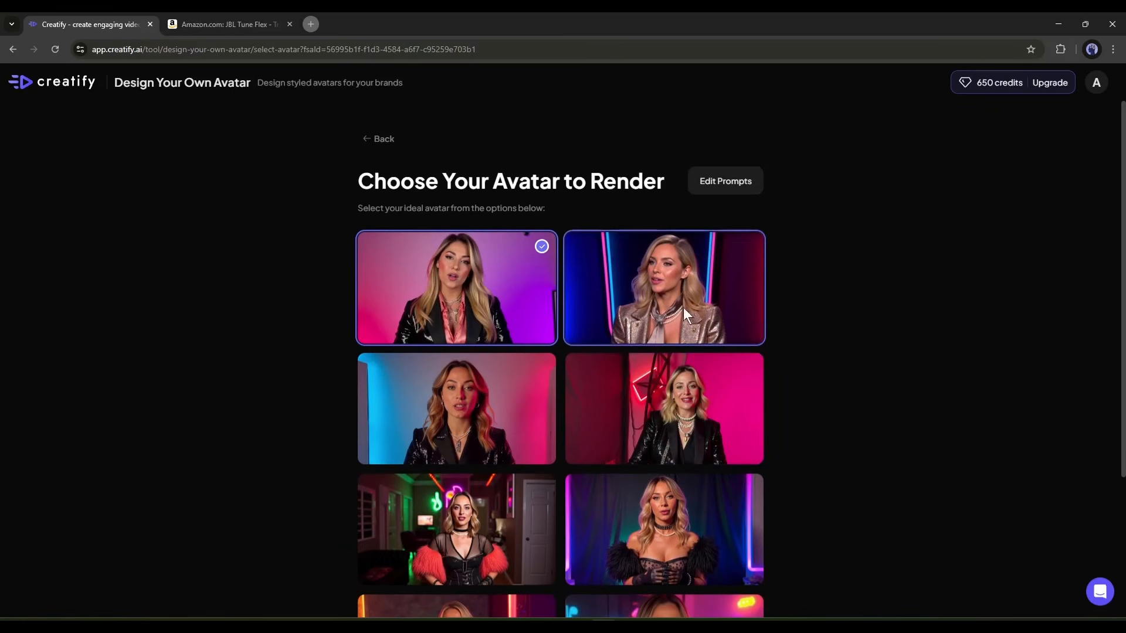
{"action": "scroll", "coordinate": [668, 411], "scroll_direction": "down", "scroll_amount": 3}
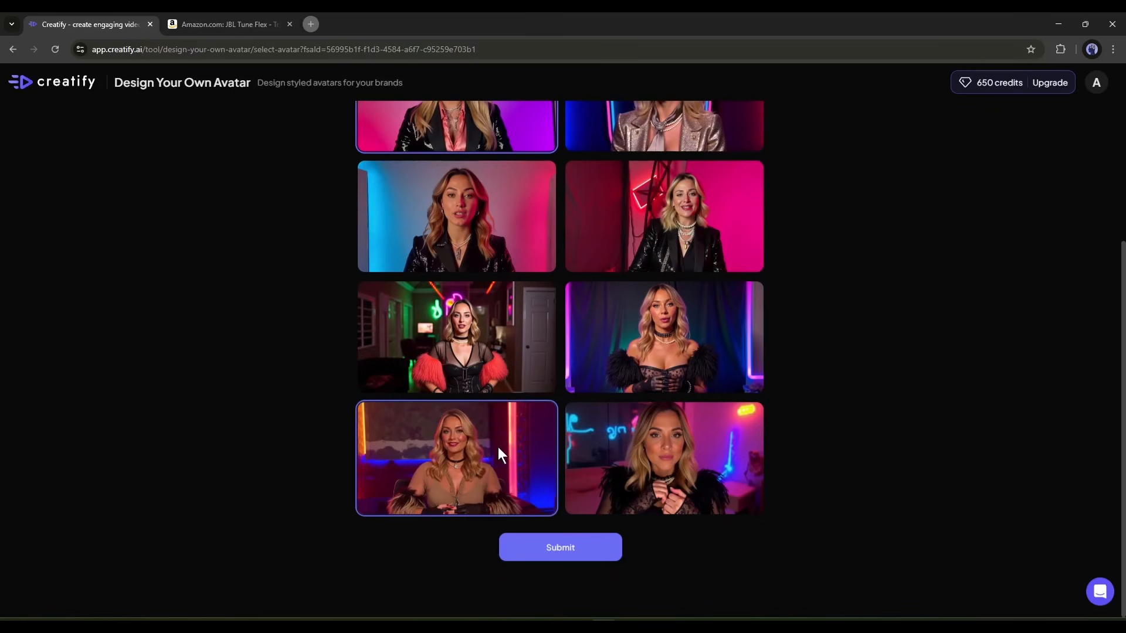
{"action": "scroll", "coordinate": [537, 352], "scroll_direction": "up", "scroll_amount": 3}
{"action": "scroll", "coordinate": [529, 350], "scroll_direction": "down", "scroll_amount": 3}
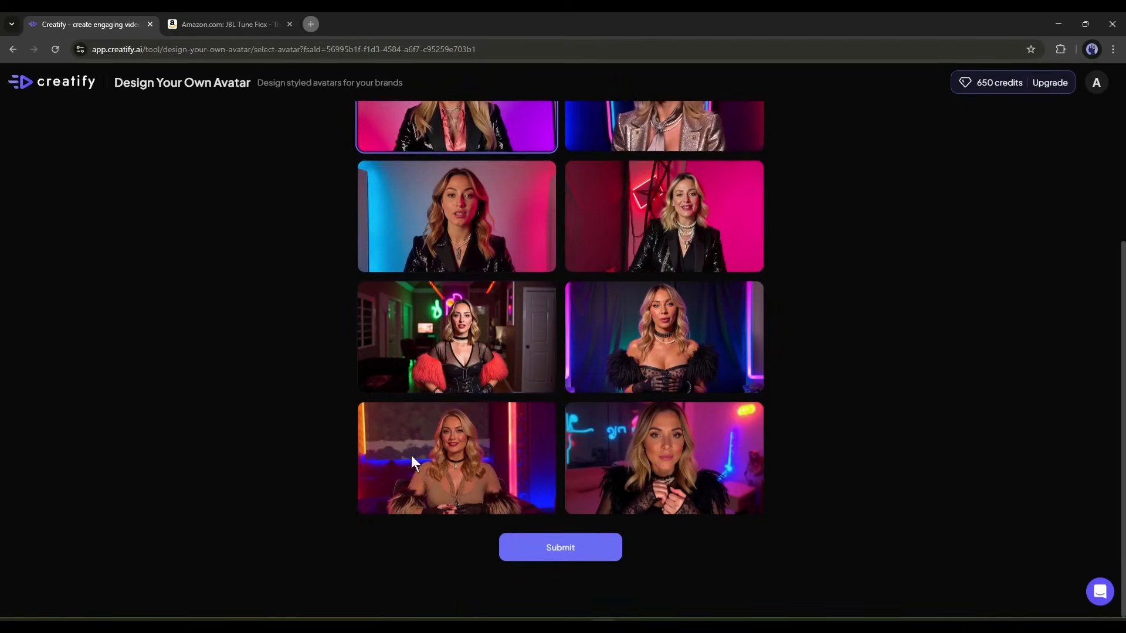
{"action": "left_click", "coordinate": [493, 414]}
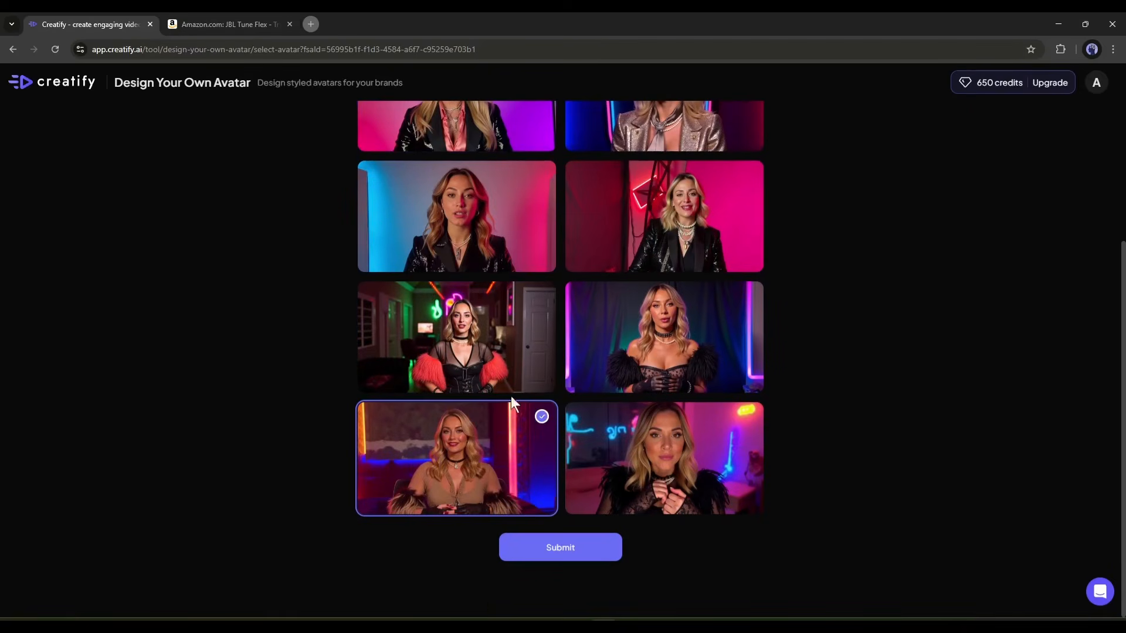
{"action": "left_click", "coordinate": [559, 547]}
Check the queue information of the new custom avatar and look over the available styled avatars.
{"action": "mouse_move", "coordinate": [295, 193]}
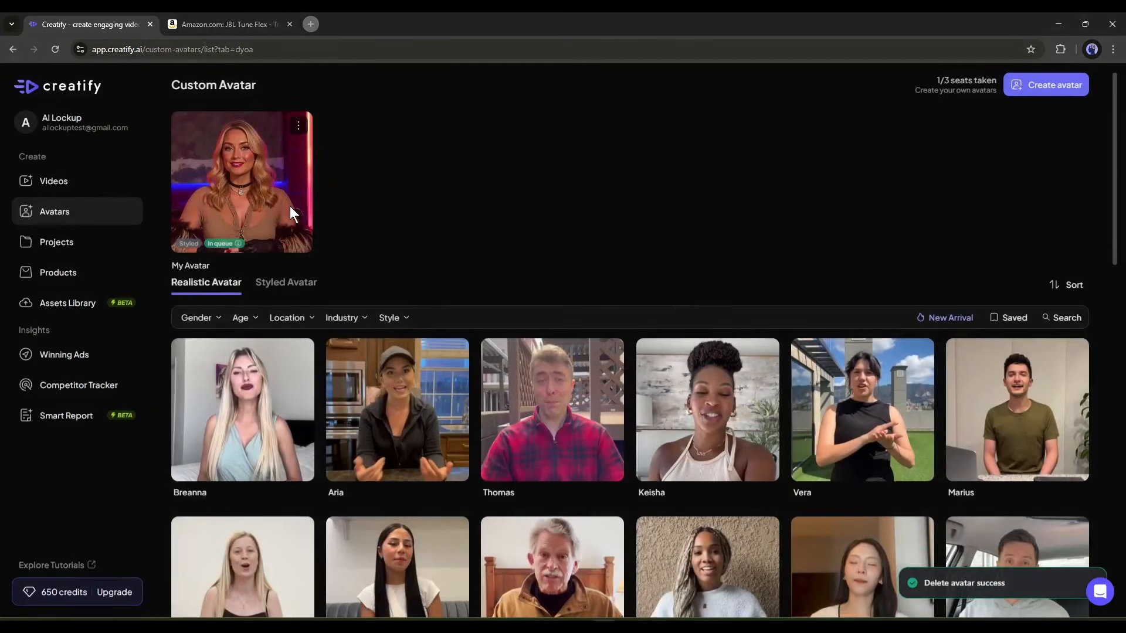
{"action": "mouse_move", "coordinate": [237, 243]}
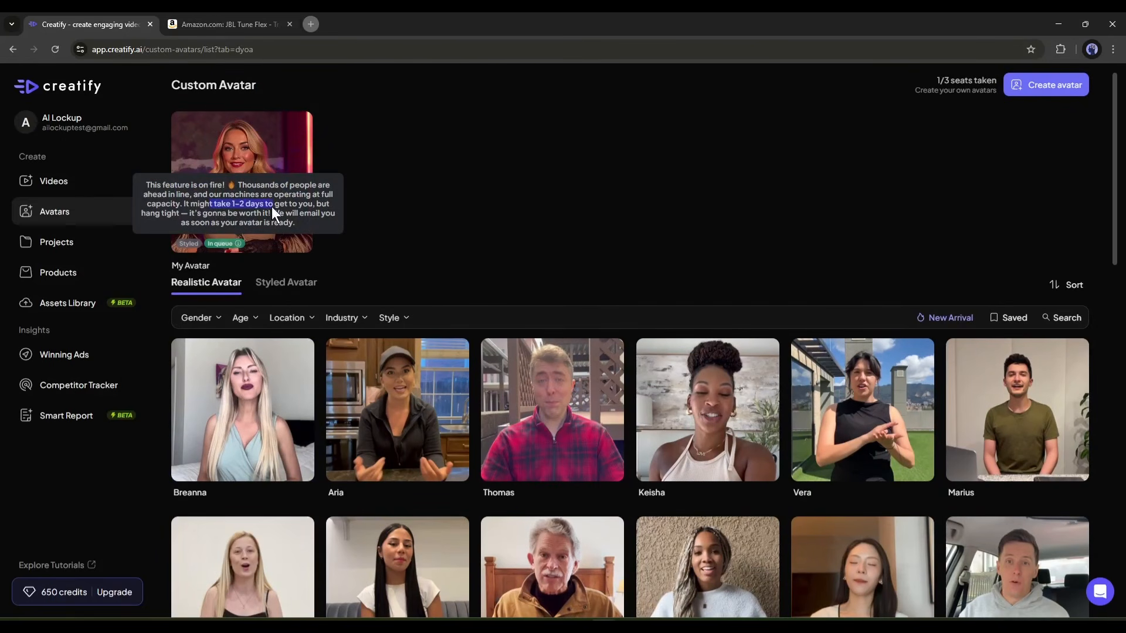
{"action": "left_click", "coordinate": [283, 280]}
{"action": "scroll", "coordinate": [386, 363], "scroll_direction": "down", "scroll_amount": 1}
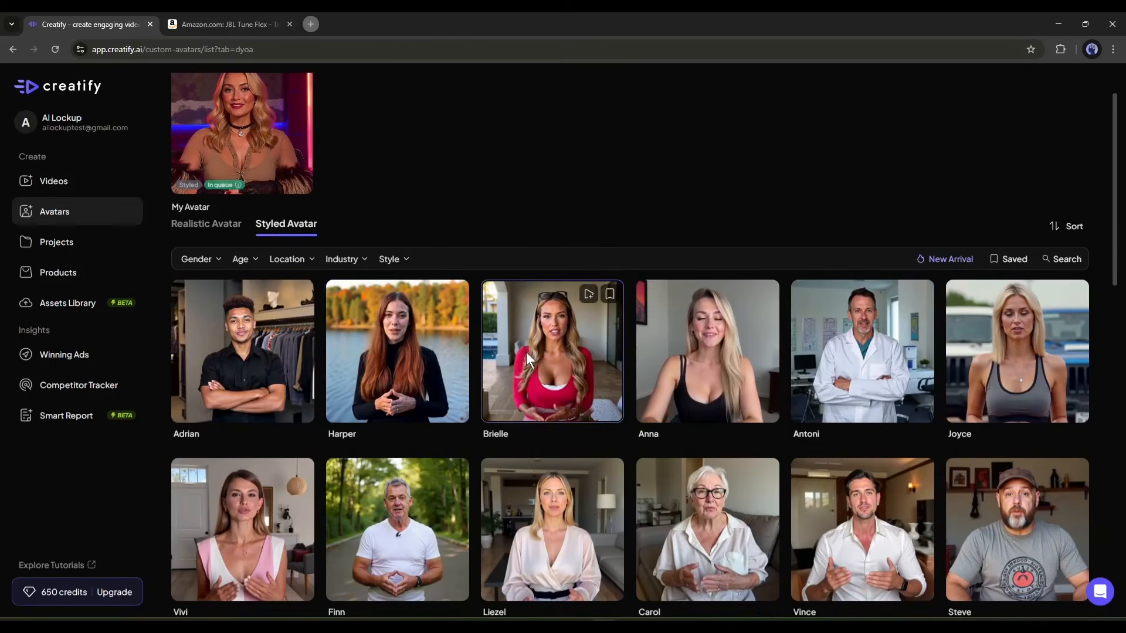
{"action": "scroll", "coordinate": [735, 241], "scroll_direction": "up", "scroll_amount": 1}
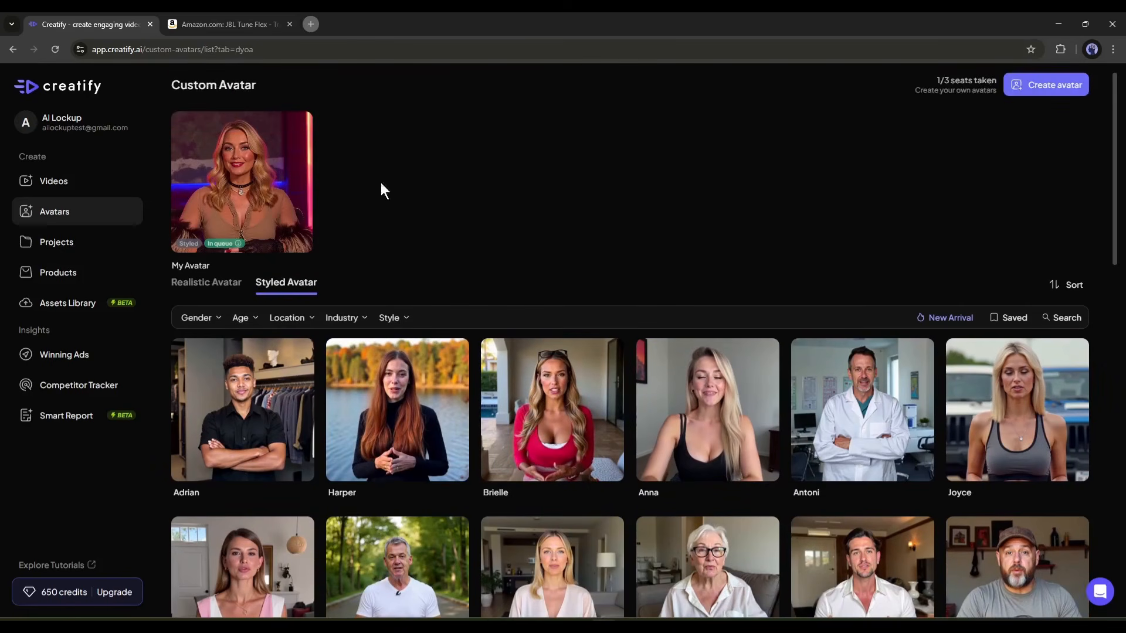
Return to the video ad's avatar selection and look through the realistic avatars.
{"action": "left_click", "coordinate": [19, 46]}
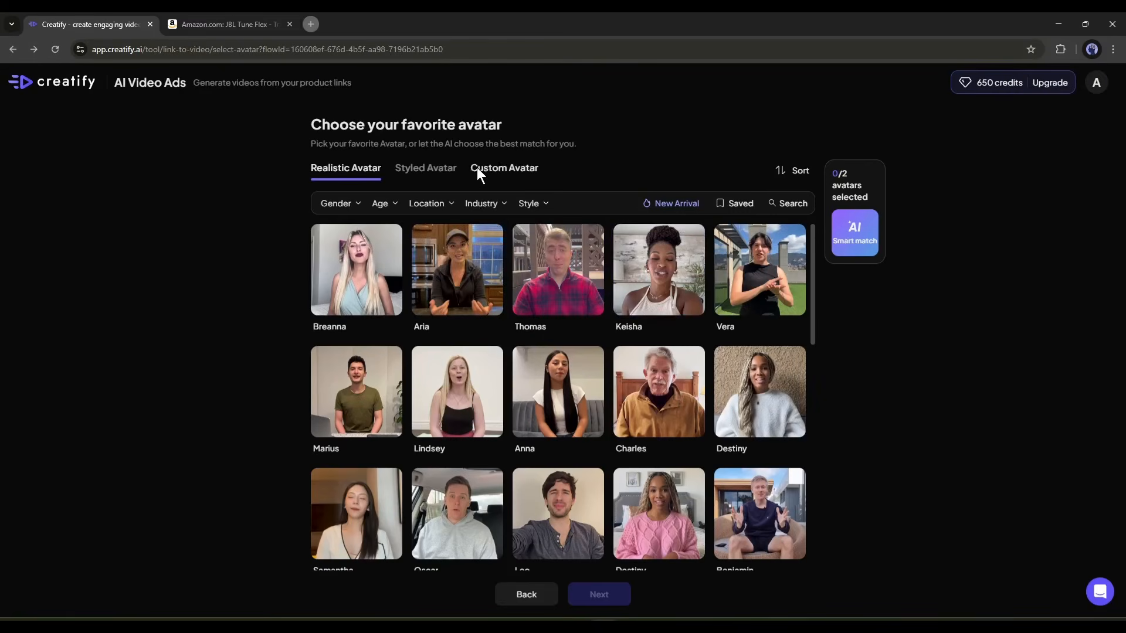
{"action": "left_click", "coordinate": [426, 168]}
{"action": "left_click", "coordinate": [369, 170]}
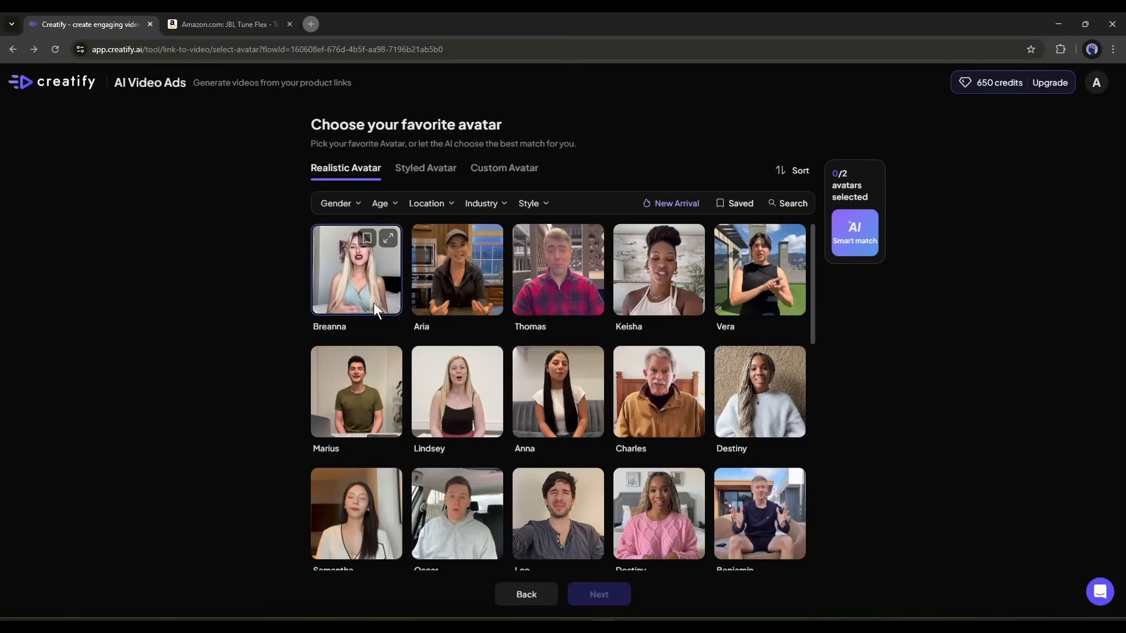
{"action": "scroll", "coordinate": [378, 306], "scroll_direction": "down", "scroll_amount": 2}
{"action": "scroll", "coordinate": [446, 299], "scroll_direction": "down", "scroll_amount": 3}
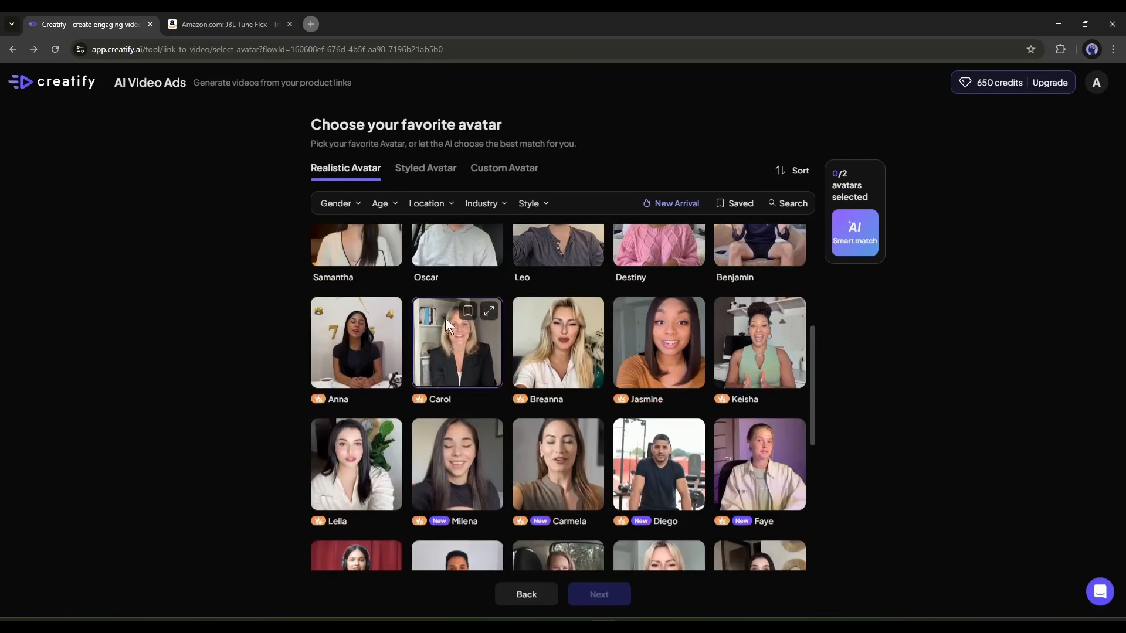
{"action": "scroll", "coordinate": [347, 369], "scroll_direction": "up", "scroll_amount": 4}
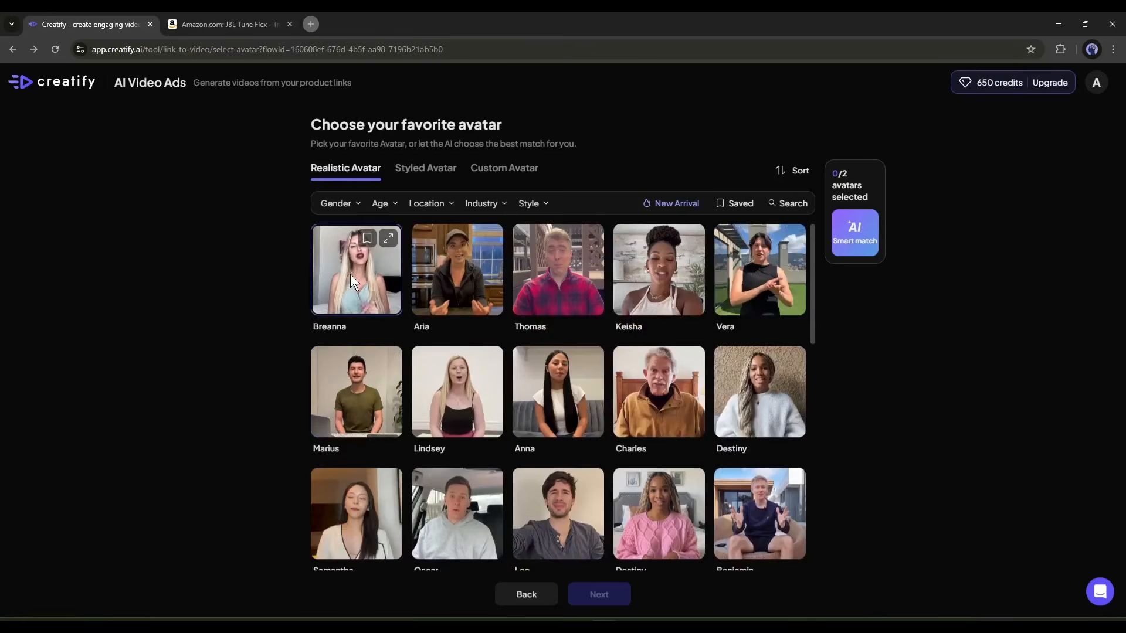
Choose the woman in the cap and the seated man in the navy sweatshirt as presenters and continue to the video previews.
{"action": "left_click", "coordinate": [476, 284]}
{"action": "scroll", "coordinate": [476, 283], "scroll_direction": "down", "scroll_amount": 2}
{"action": "left_click", "coordinate": [727, 364]}
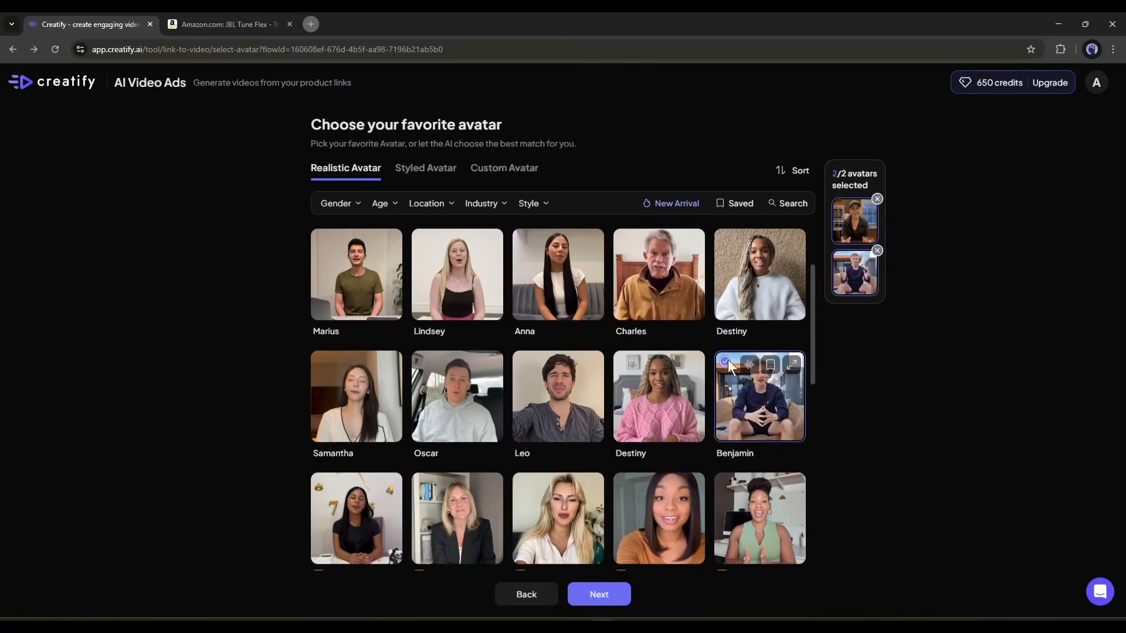
{"action": "left_click", "coordinate": [600, 591]}
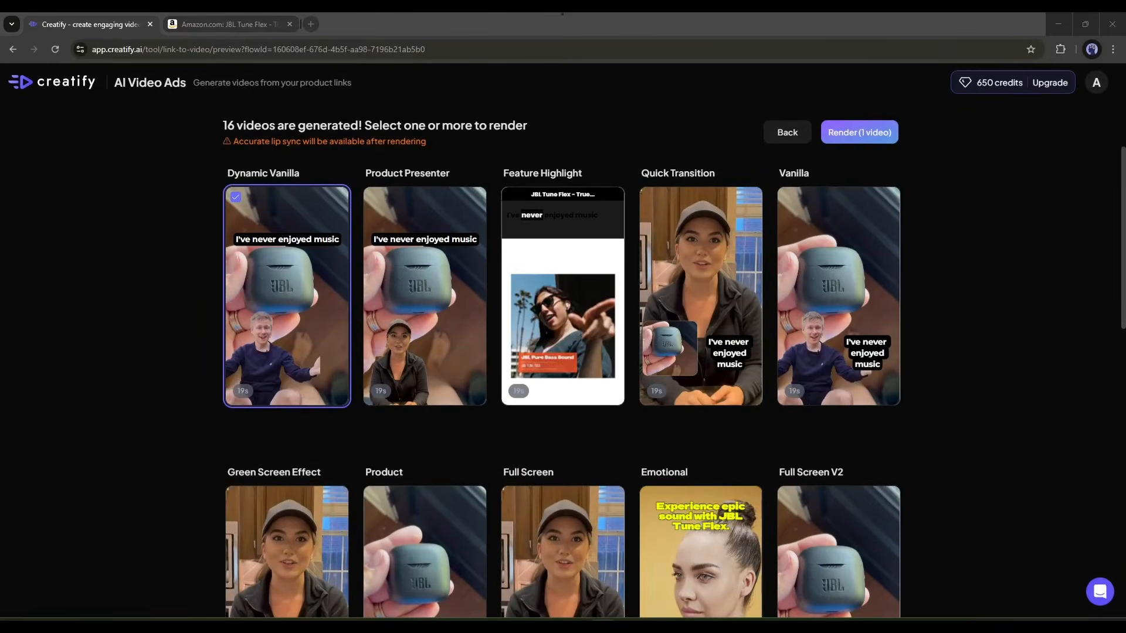
Look through all the generated video variations of the earbuds ad.
{"action": "left_click", "coordinate": [322, 117]}
{"action": "left_click_drag", "start_coordinate": [228, 127], "coordinate": [458, 129]}
{"action": "left_click", "coordinate": [458, 130]}
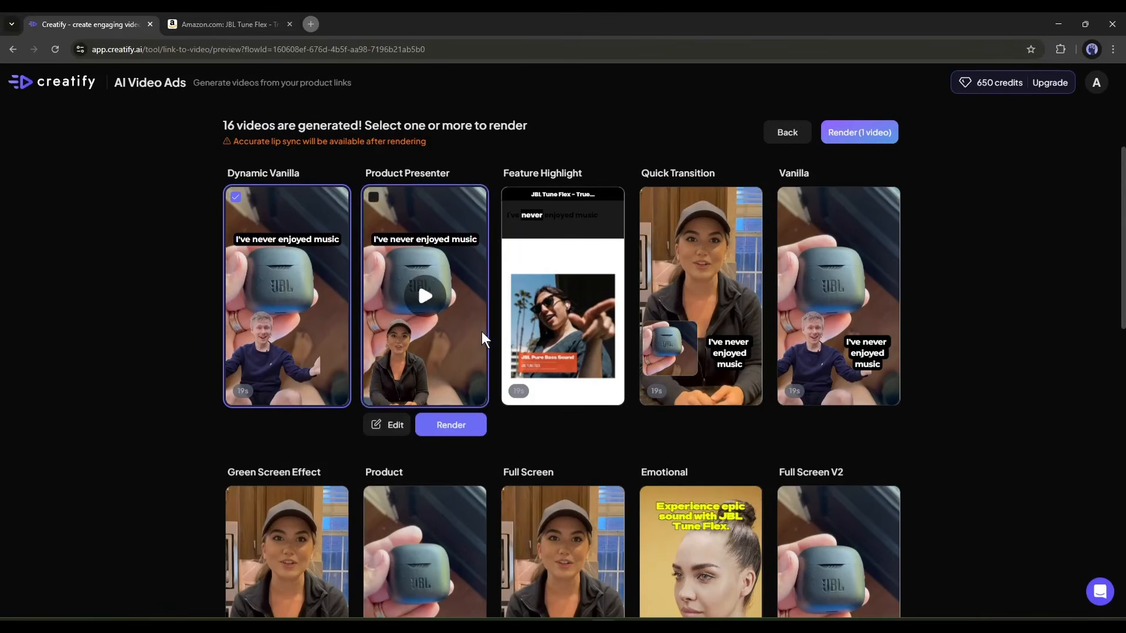
{"action": "scroll", "coordinate": [759, 346], "scroll_direction": "down", "scroll_amount": 5}
{"action": "scroll", "coordinate": [559, 353], "scroll_direction": "down", "scroll_amount": 6}
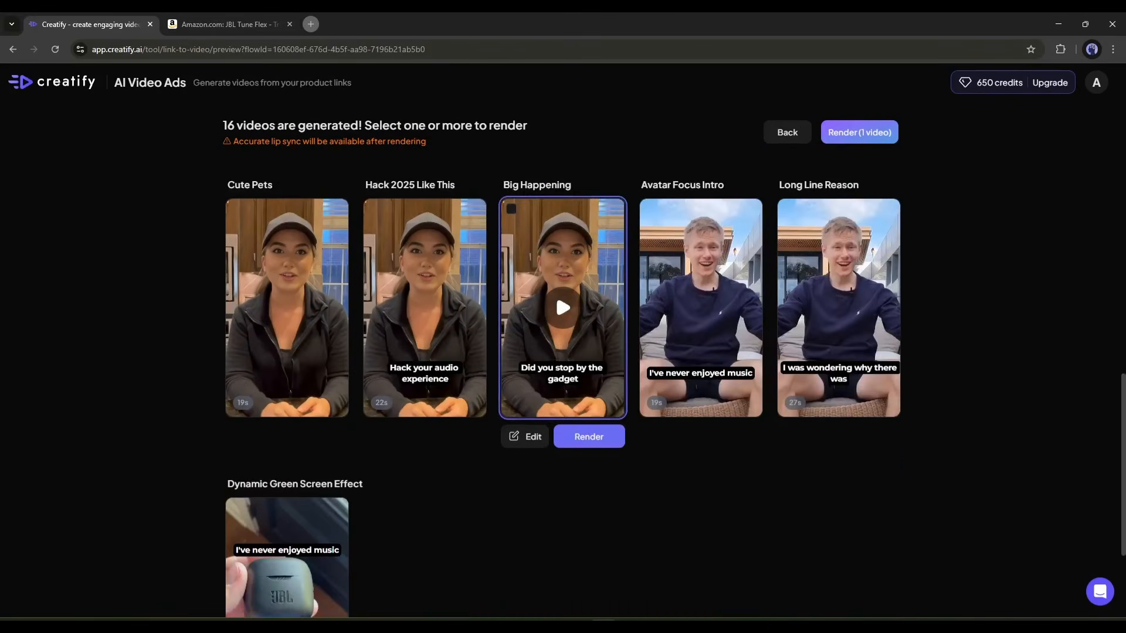
{"action": "scroll", "coordinate": [296, 416], "scroll_direction": "up", "scroll_amount": 10}
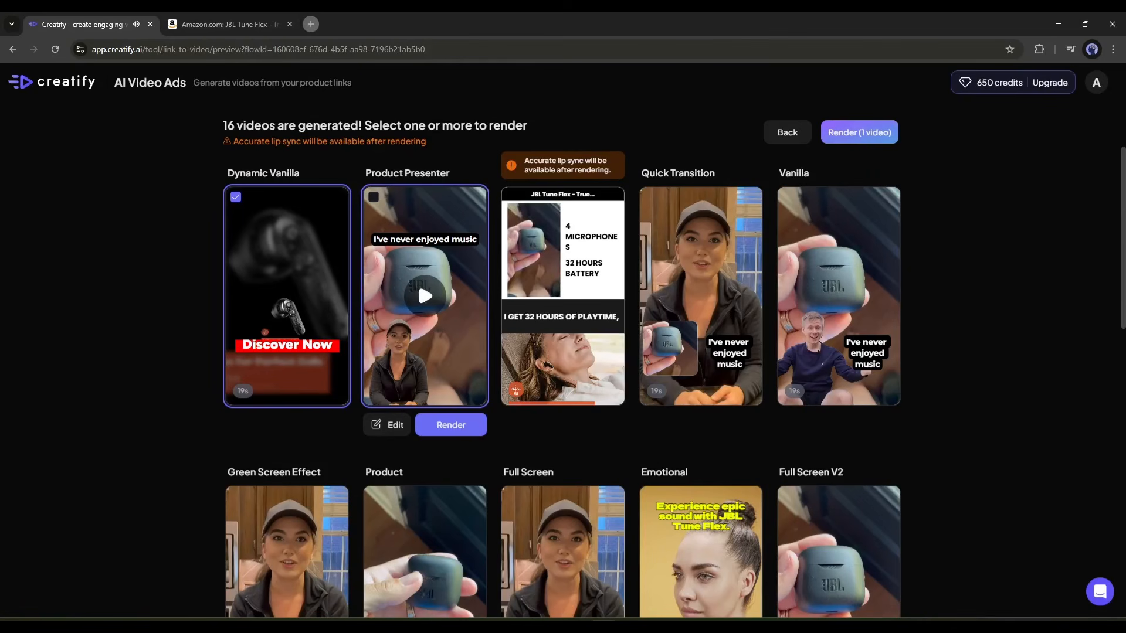
Play several of the generated ad previews, including Product Presenter, Emotional, Full Screen and Big Happening.
{"action": "left_click", "coordinate": [417, 281]}
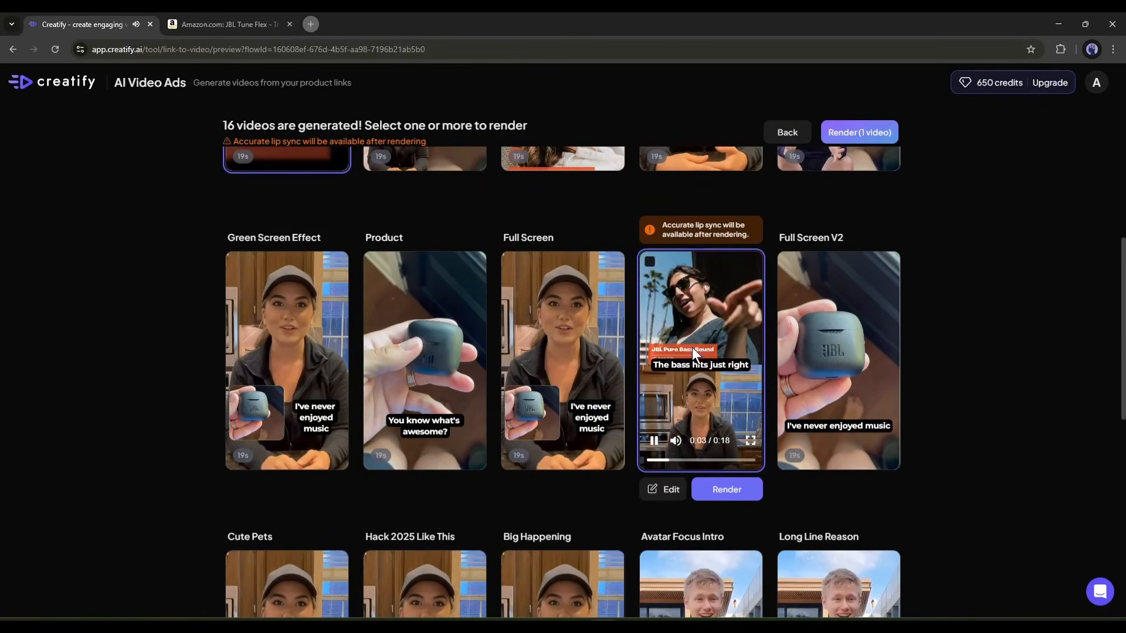
{"action": "mouse_move", "coordinate": [577, 343]}
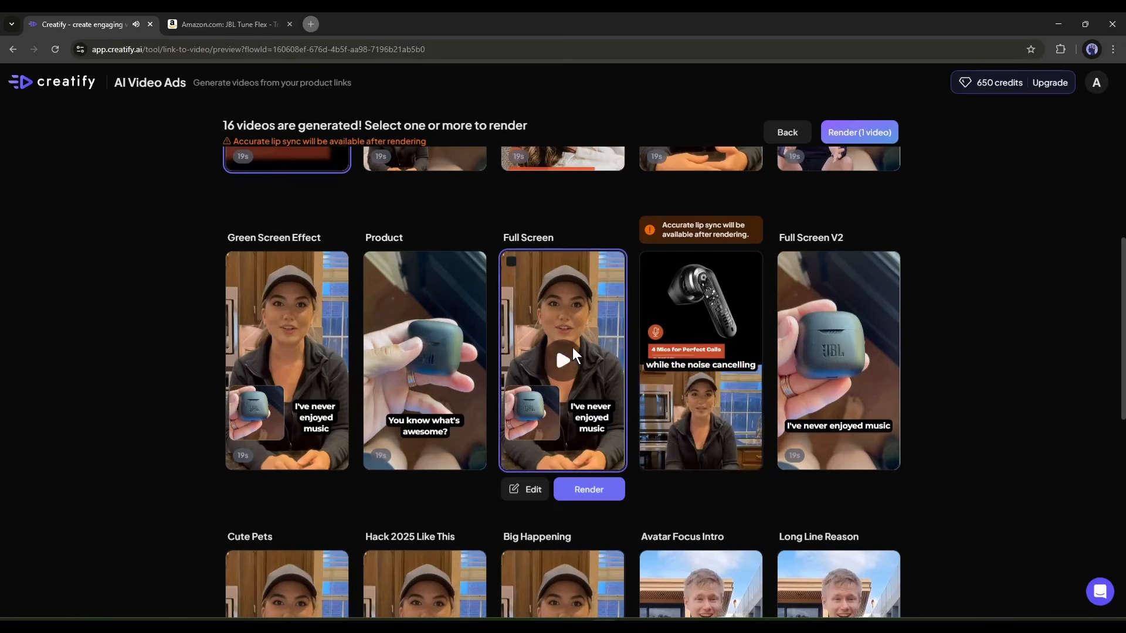
{"action": "scroll", "coordinate": [562, 323], "scroll_direction": "down", "scroll_amount": 5}
{"action": "scroll", "coordinate": [557, 308], "scroll_direction": "up", "scroll_amount": 2}
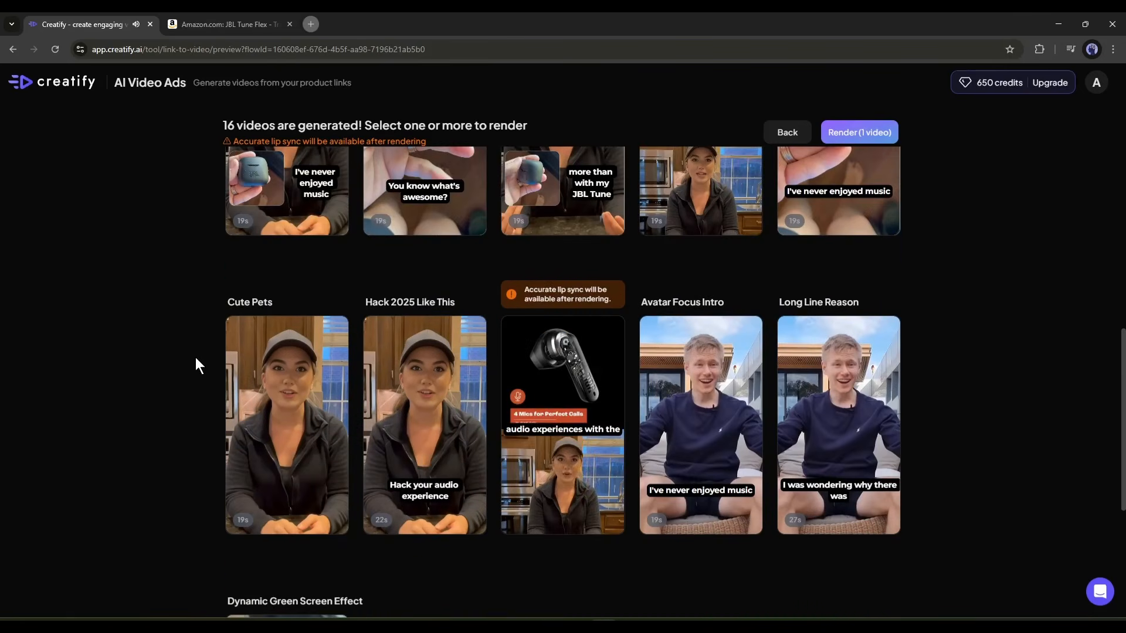
{"action": "scroll", "coordinate": [279, 300], "scroll_direction": "up", "scroll_amount": 8}
{"action": "scroll", "coordinate": [312, 394], "scroll_direction": "down", "scroll_amount": 12}
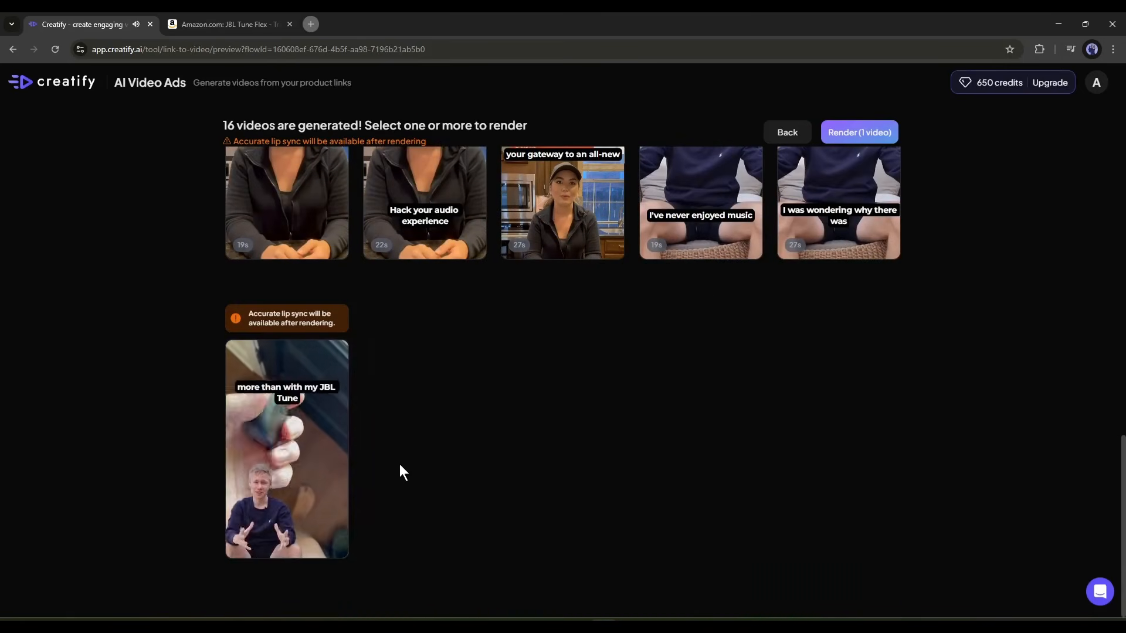
Add the Dynamic Green Screen Effect variation to the selection and render the two selected videos.
{"action": "left_click", "coordinate": [237, 352]}
{"action": "scroll", "coordinate": [591, 410], "scroll_direction": "up", "scroll_amount": 3}
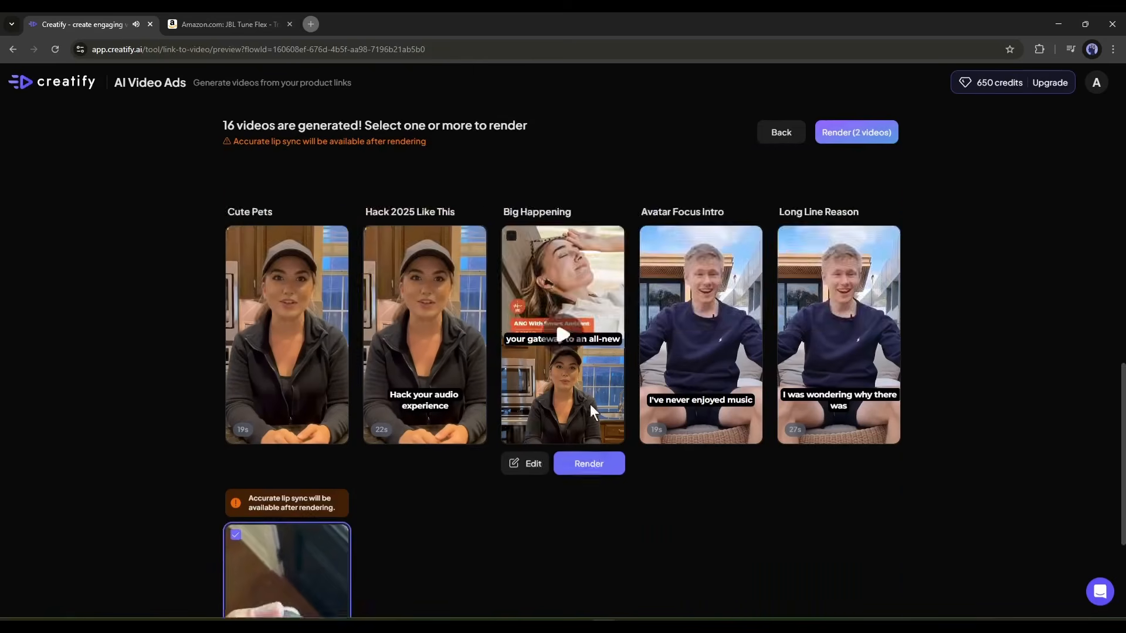
{"action": "scroll", "coordinate": [592, 410], "scroll_direction": "up", "scroll_amount": 4}
{"action": "scroll", "coordinate": [560, 252], "scroll_direction": "up", "scroll_amount": 5}
{"action": "left_click", "coordinate": [874, 134]}
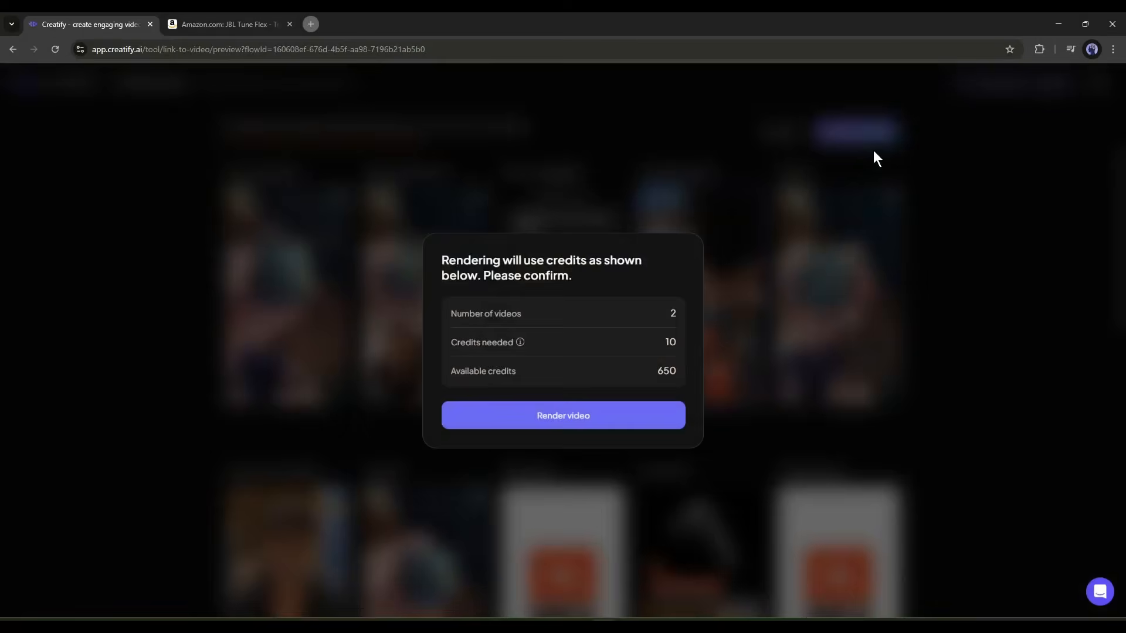
{"action": "left_click", "coordinate": [576, 420]}
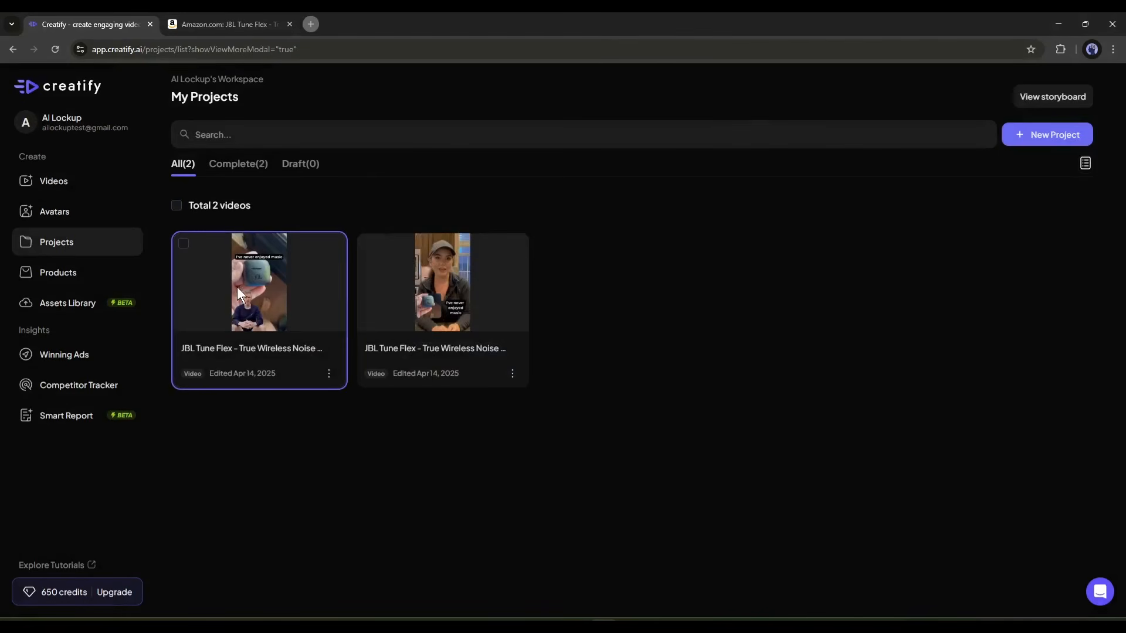
Play the rendered JBL Tune Flex ad featuring the male presenter and open it for editing.
{"action": "left_click", "coordinate": [297, 290]}
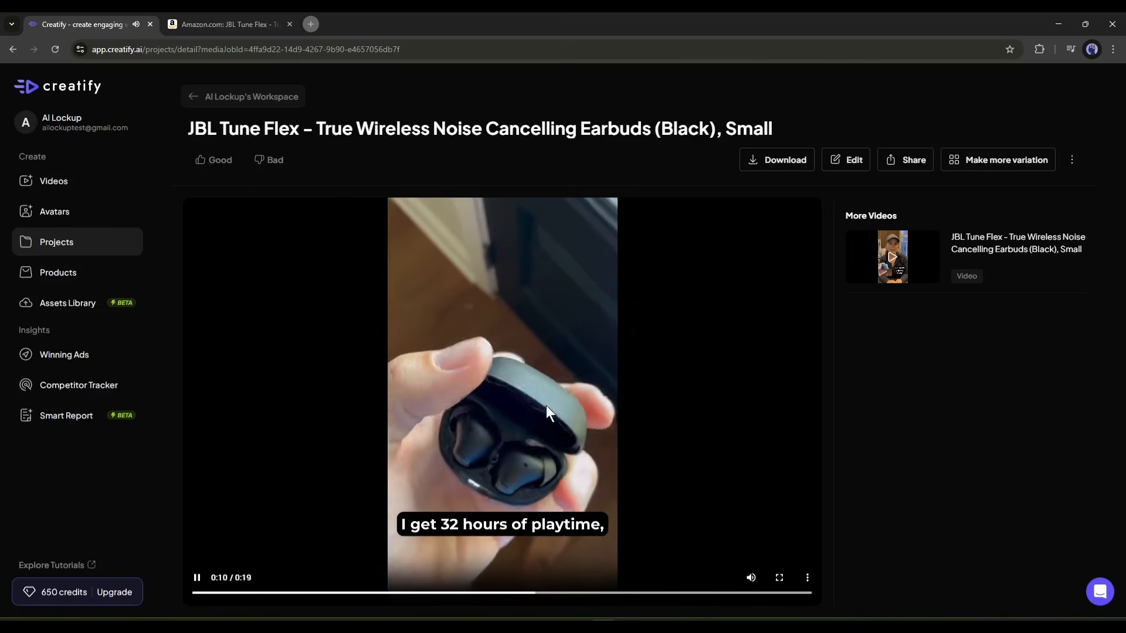
{"action": "left_click", "coordinate": [672, 251]}
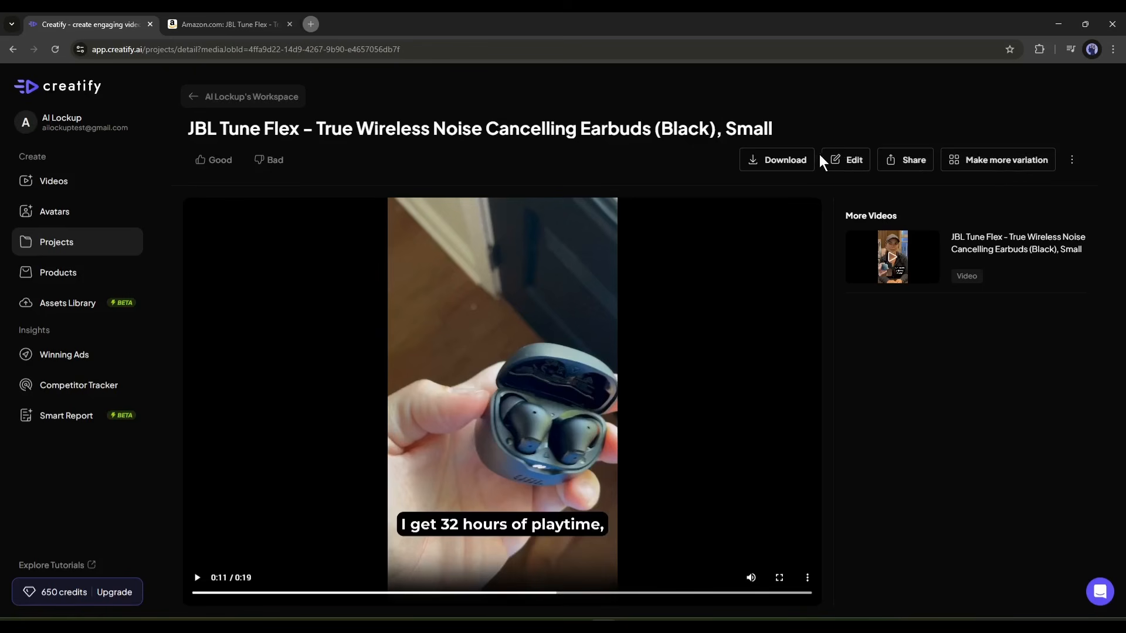
{"action": "left_click", "coordinate": [834, 159]}
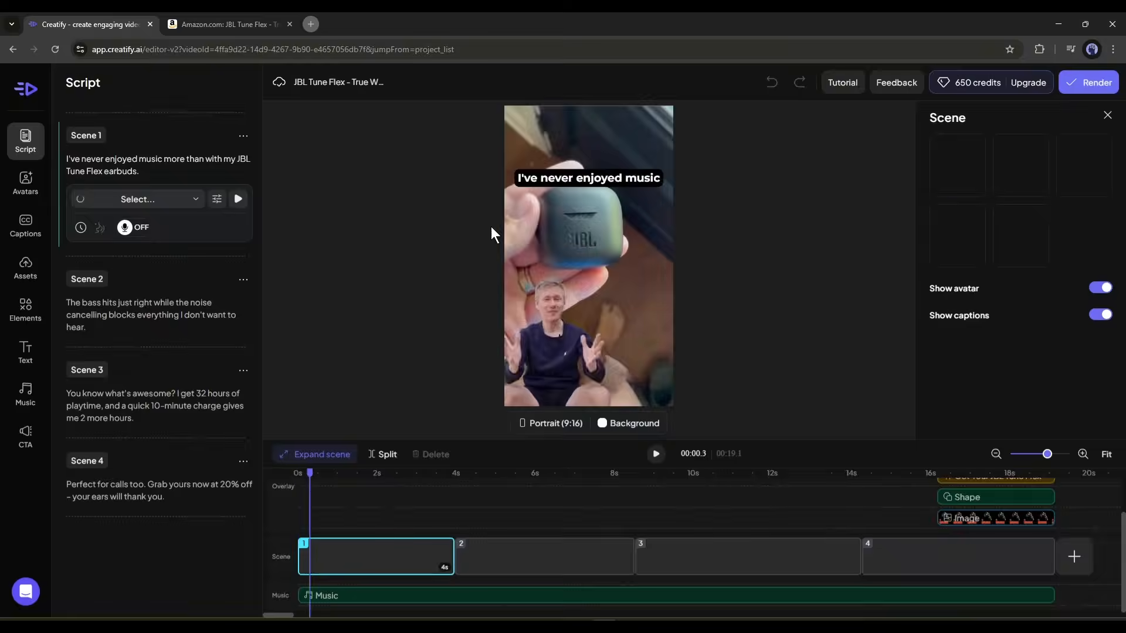
Scrub through the ad's timeline, preview the 00:47 JBL video asset, and open that clip for cropping and trimming.
{"action": "left_click_drag", "start_coordinate": [316, 470], "coordinate": [469, 520]}
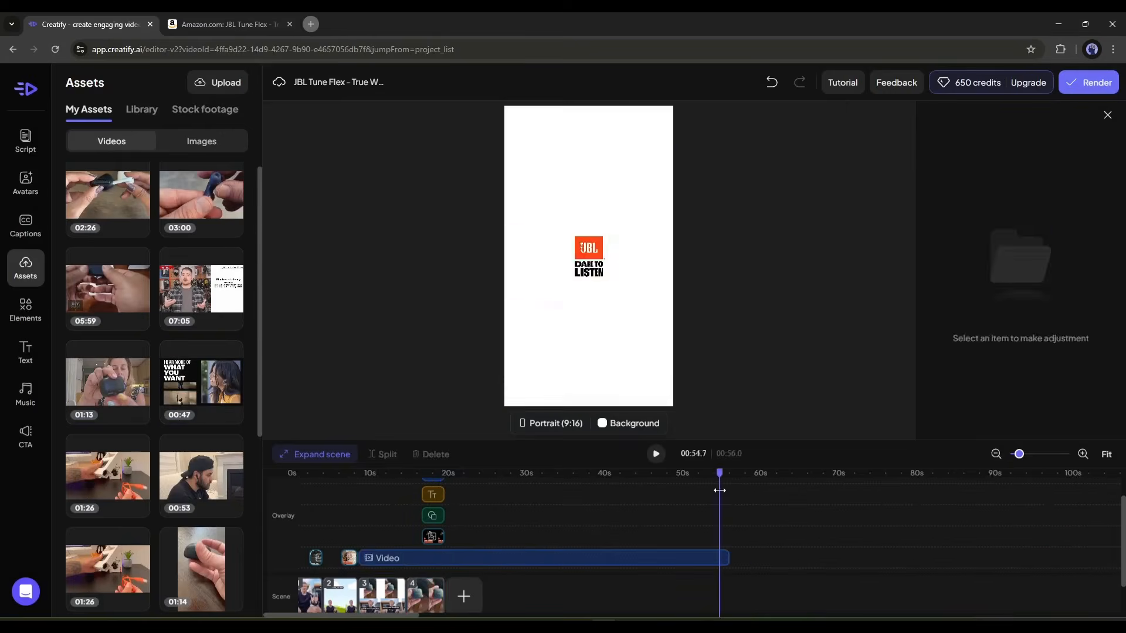
{"action": "left_click_drag", "start_coordinate": [719, 480], "coordinate": [541, 480]}
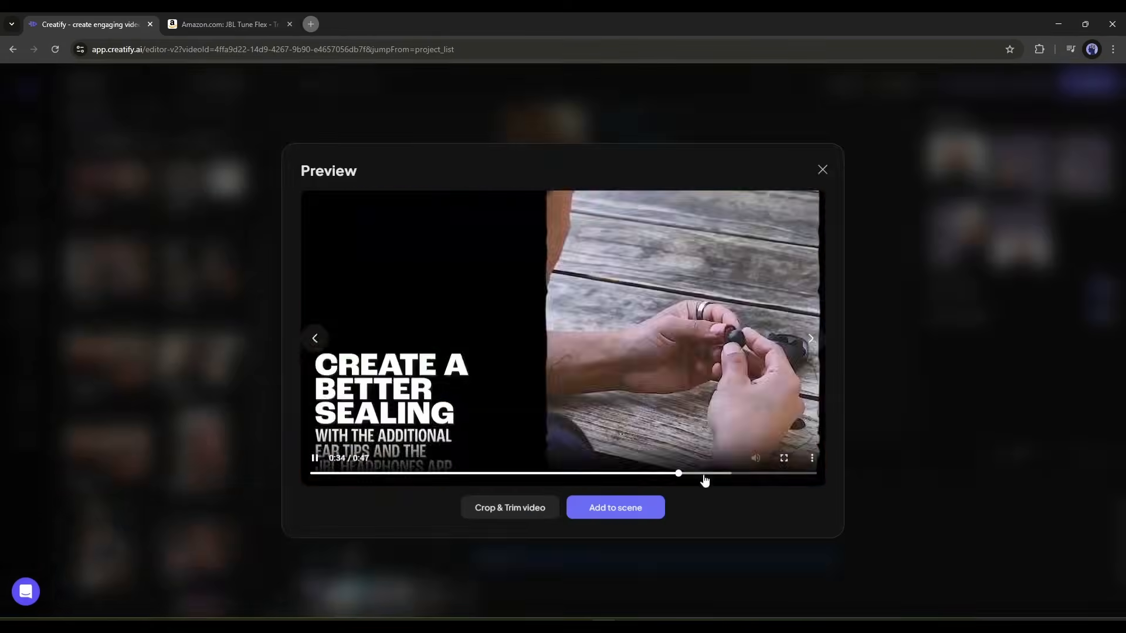
{"action": "left_click_drag", "start_coordinate": [704, 483], "coordinate": [547, 477]}
{"action": "left_click", "coordinate": [513, 506]}
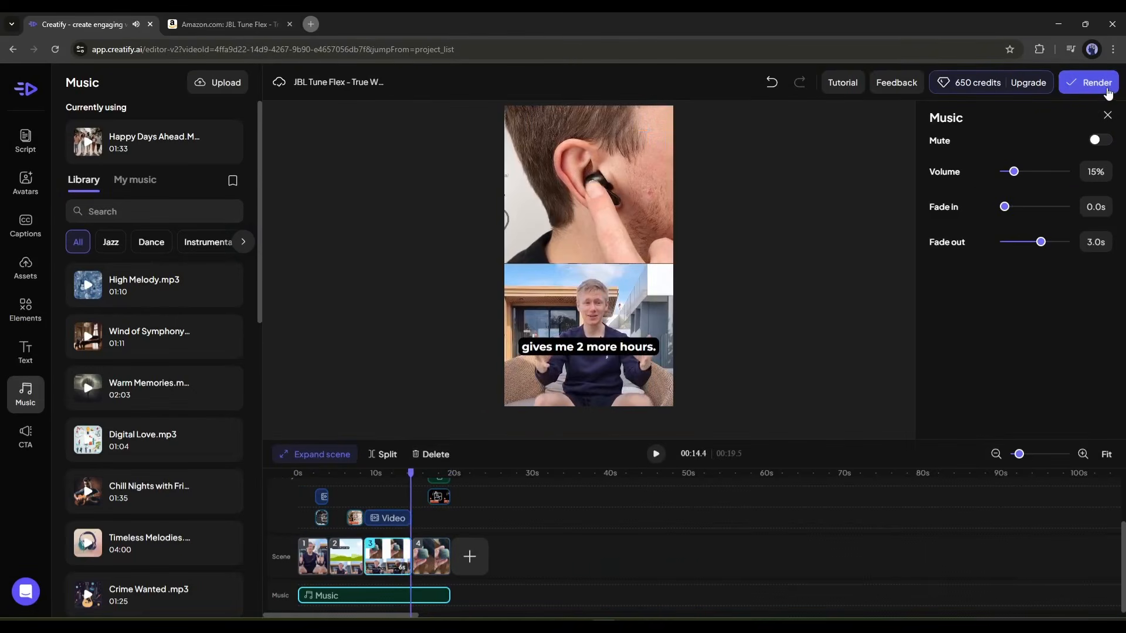
Render the edited ad with the male presenter.
{"action": "left_click", "coordinate": [1108, 92]}
{"action": "left_click", "coordinate": [566, 401]}
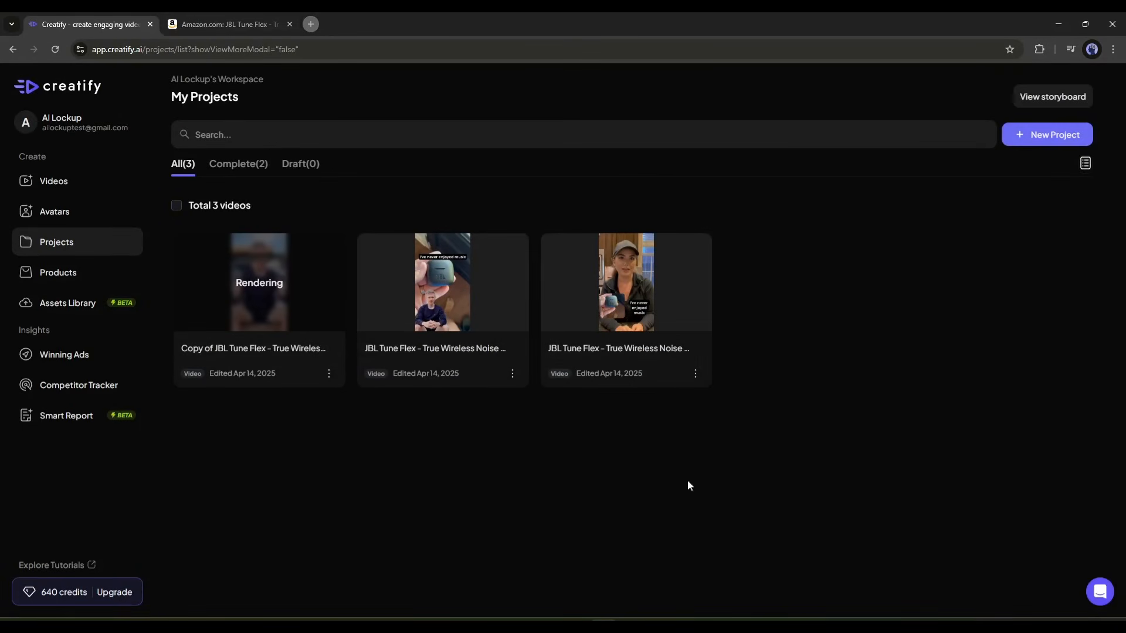
Play the rendered ad featuring the woman in the cap and open it for editing.
{"action": "left_click", "coordinate": [620, 275]}
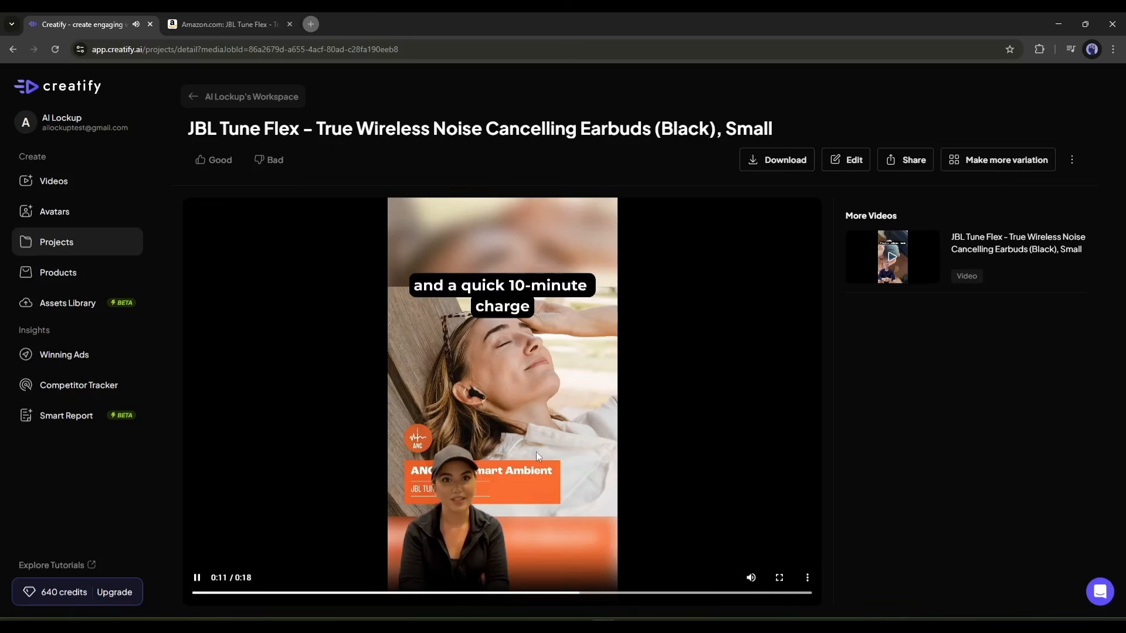
{"action": "left_click", "coordinate": [850, 158]}
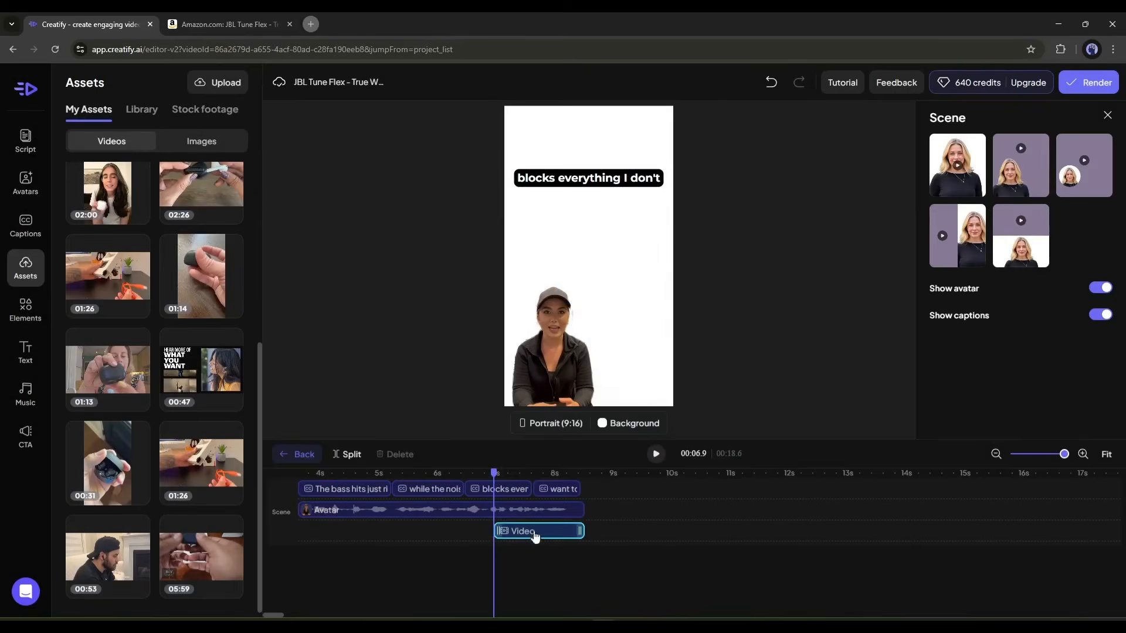
Check the second scene's video clip and the final scene of the ad featuring the woman in the cap, and render the edited ad.
{"action": "left_click", "coordinate": [533, 535]}
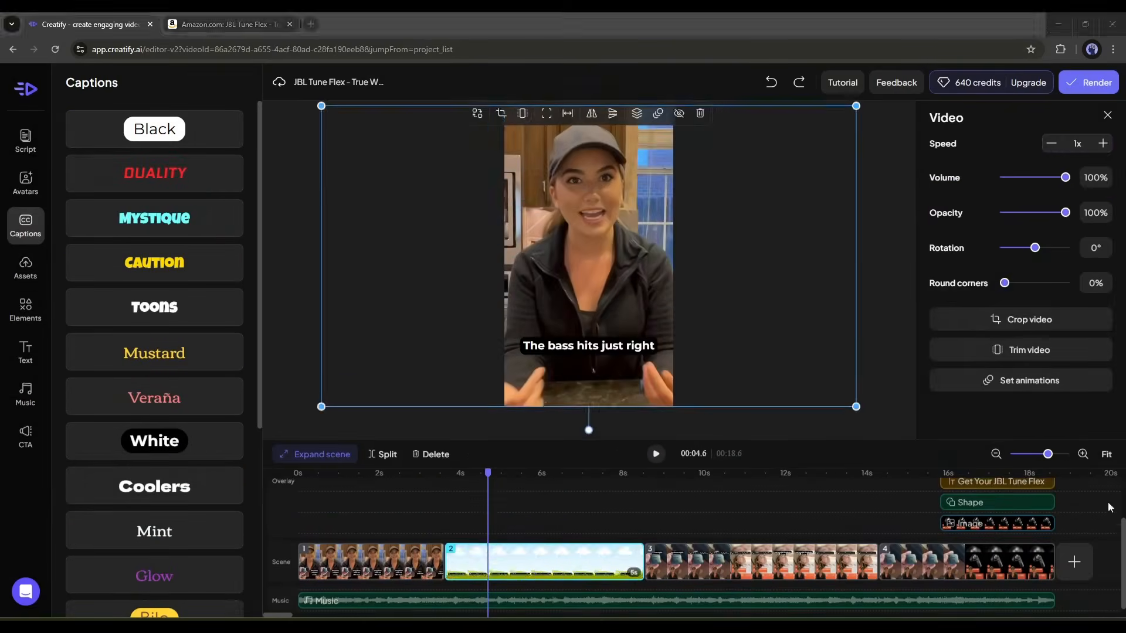
{"action": "left_click", "coordinate": [1045, 560]}
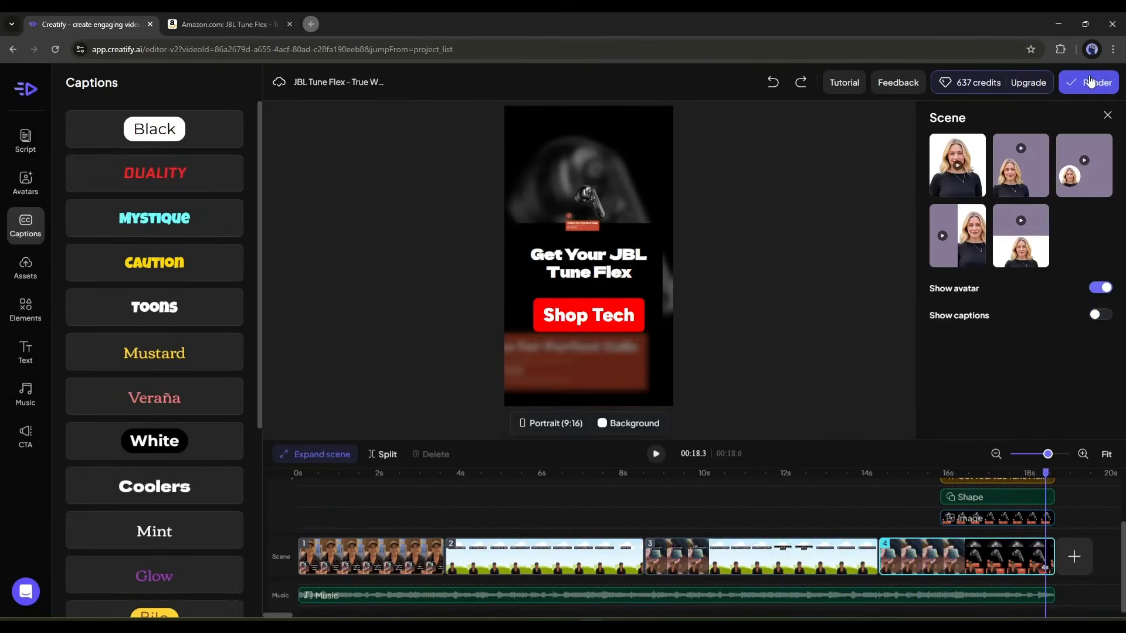
{"action": "left_click", "coordinate": [1088, 82]}
{"action": "left_click", "coordinate": [625, 369]}
{"action": "left_click", "coordinate": [563, 402]}
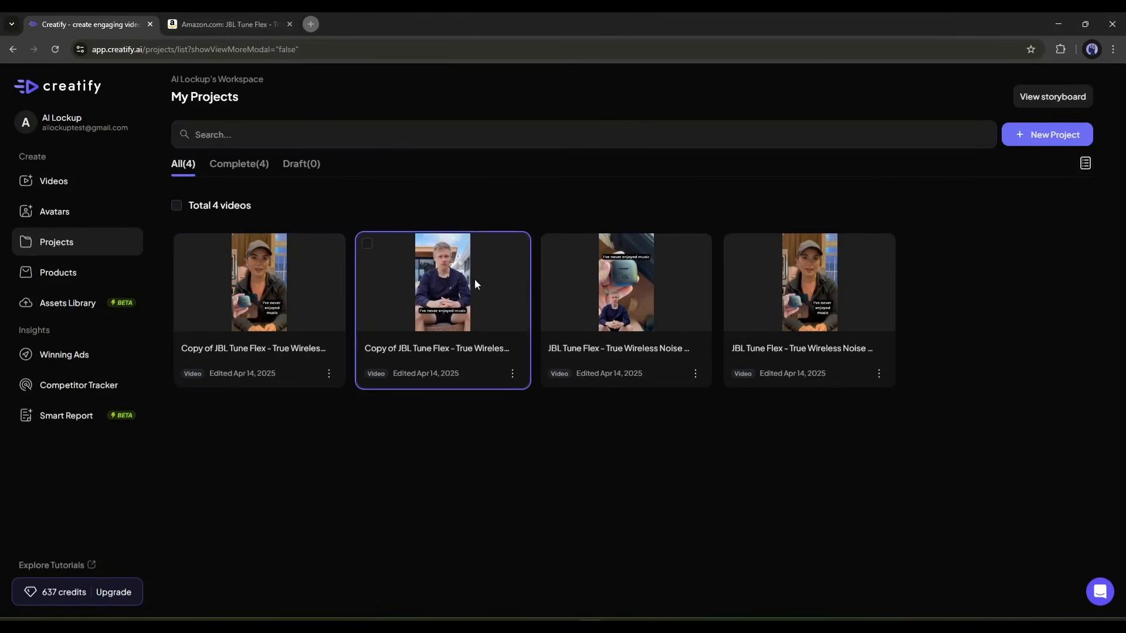
Play the newly rendered copy of the JBL Tune Flex ad featuring the woman in the cap and download it.
{"action": "left_click", "coordinate": [474, 279]}
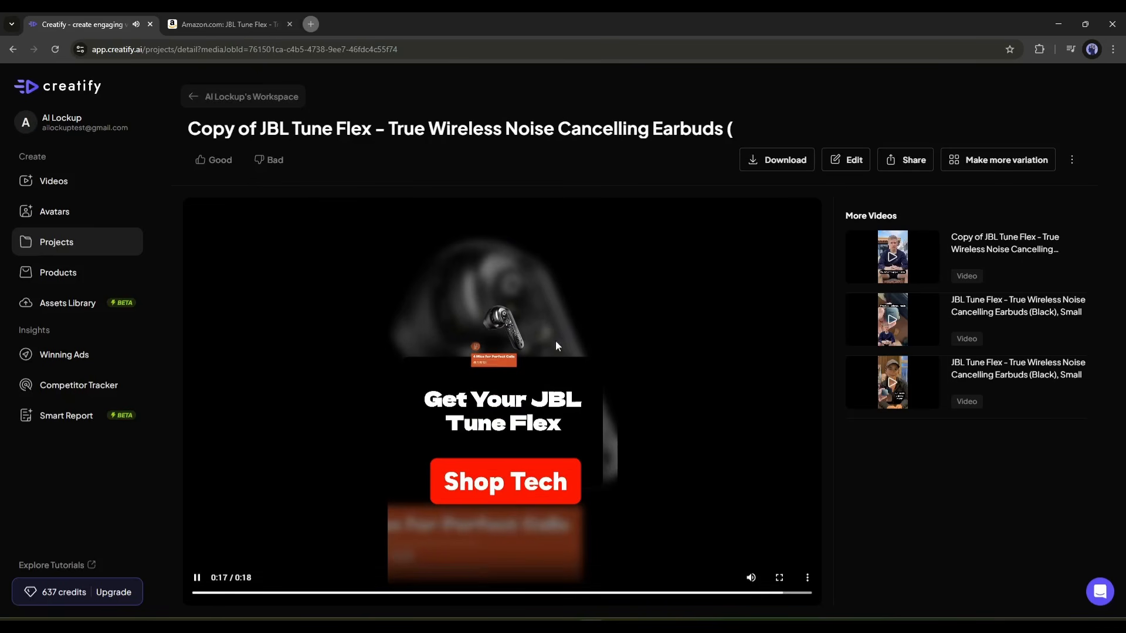
{"action": "left_click", "coordinate": [759, 162]}
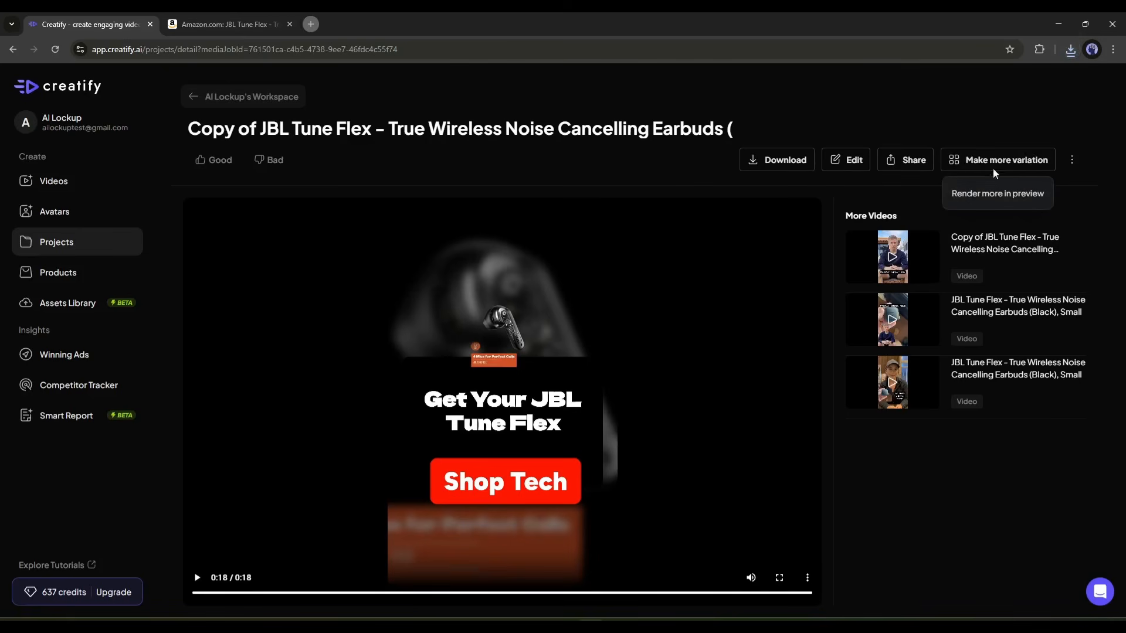
Open the option for making more variations of the ad and browse the generated video previews.
{"action": "left_click", "coordinate": [1000, 193]}
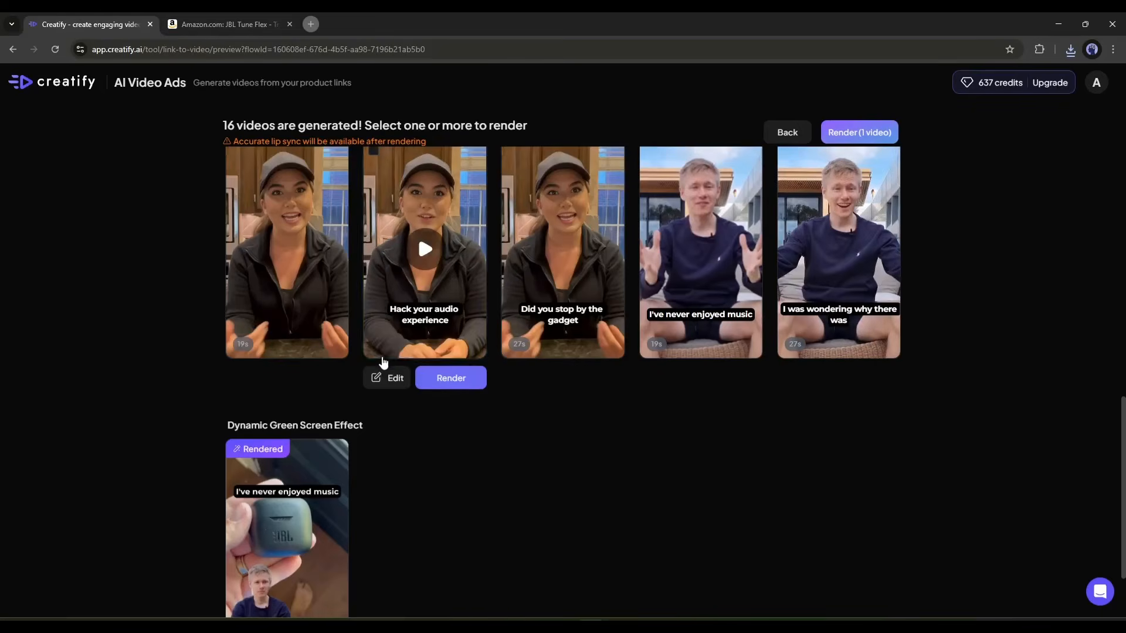
{"action": "scroll", "coordinate": [382, 360], "scroll_direction": "down", "scroll_amount": 1}
{"action": "scroll", "coordinate": [378, 359], "scroll_direction": "down", "scroll_amount": 1}
{"action": "scroll", "coordinate": [457, 415], "scroll_direction": "up", "scroll_amount": 10}
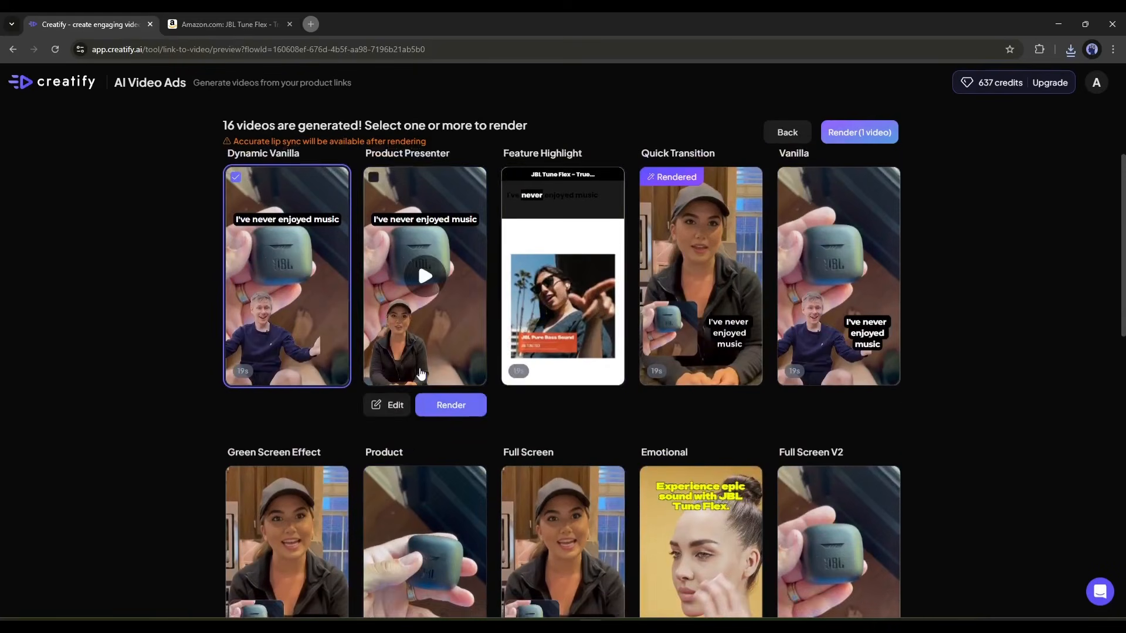
Start a new Avatar Video and choose the realistic avatar Breanna.
{"action": "left_click", "coordinate": [55, 85]}
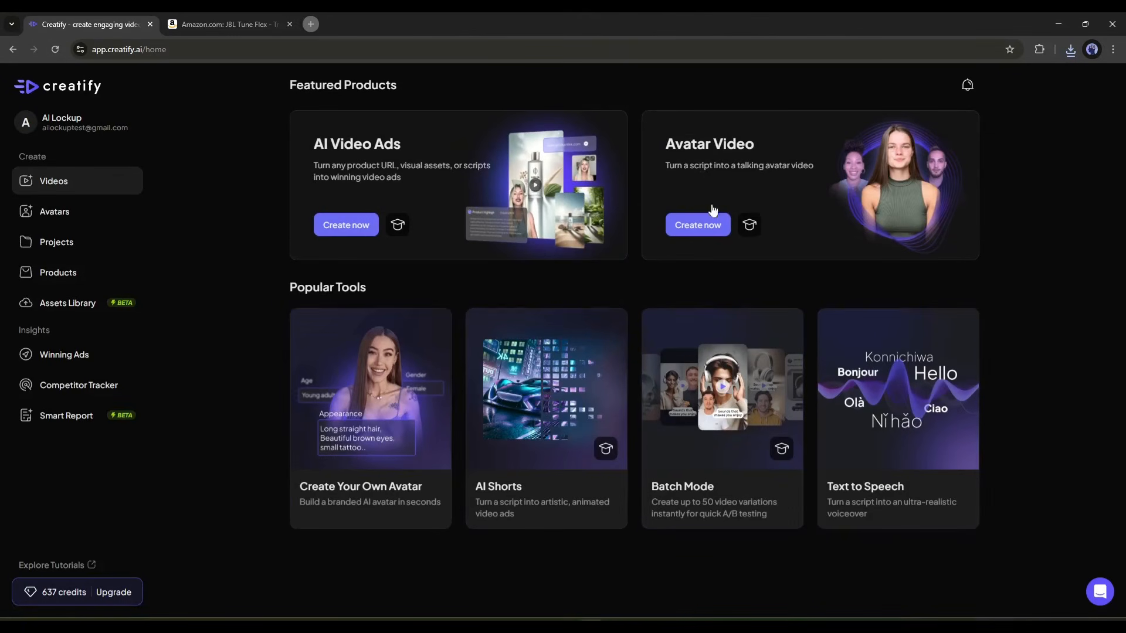
{"action": "left_click", "coordinate": [675, 170]}
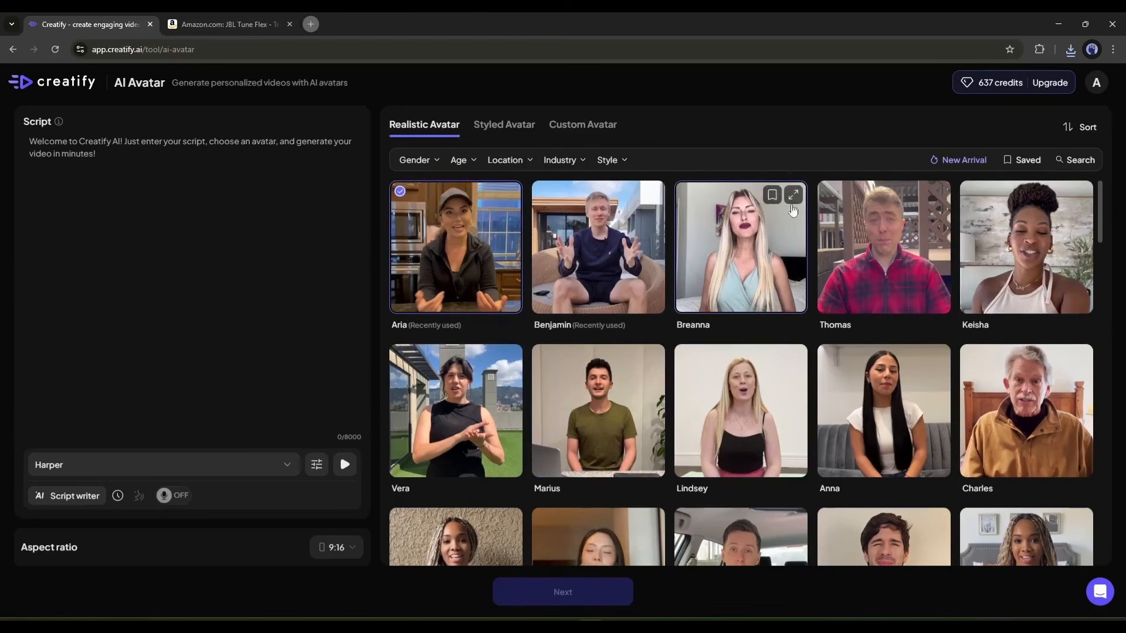
{"action": "left_click", "coordinate": [732, 265]}
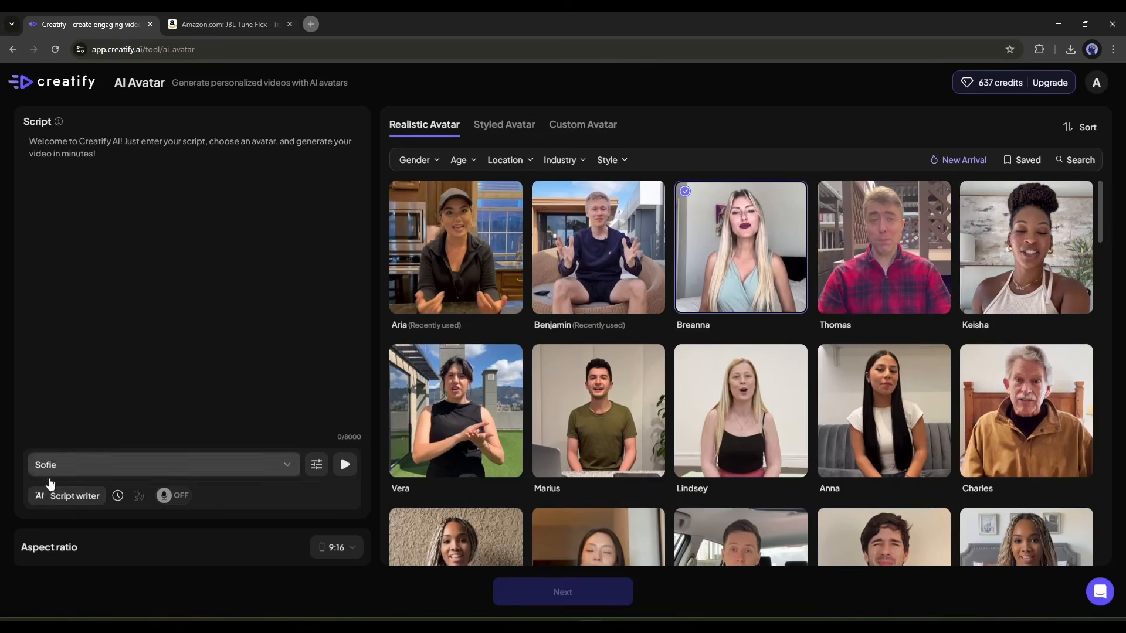
Generate an AI script in the Exploration style from the prompt "Write a Script about beauty tips" and read it through.
{"action": "left_click", "coordinate": [53, 496]}
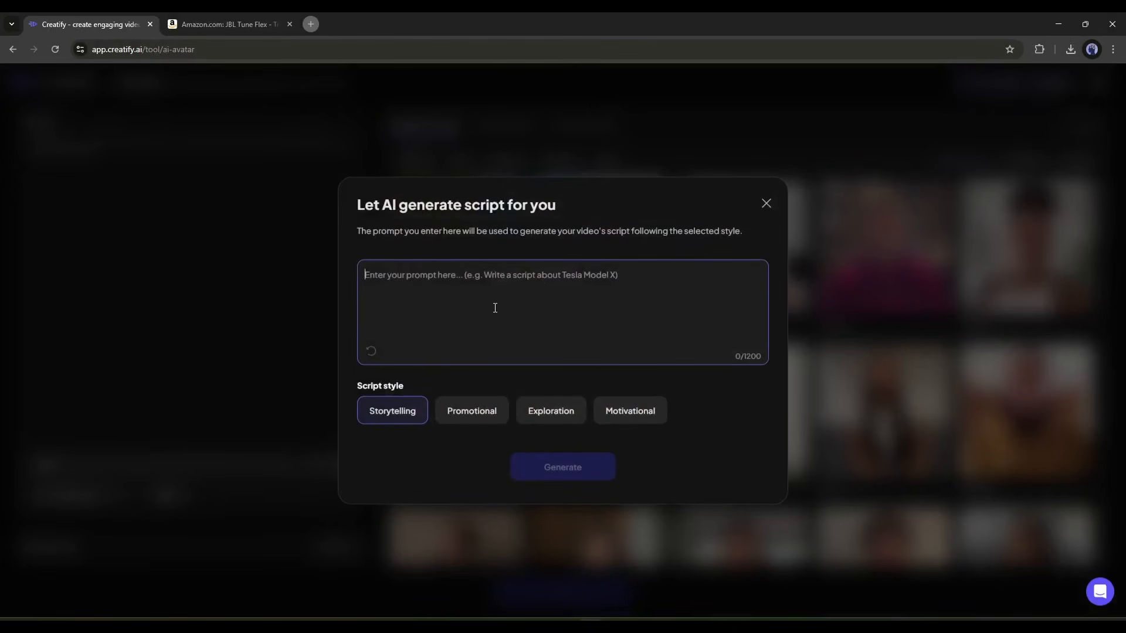
{"action": "type", "text": "Write a Script about beauty tips"}
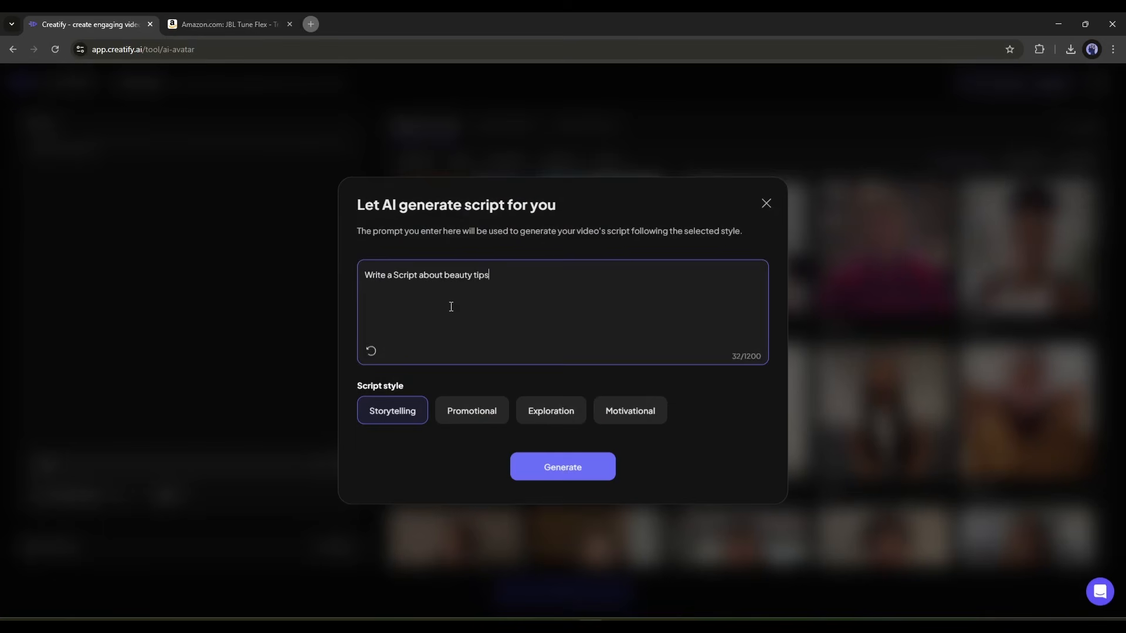
{"action": "left_click", "coordinate": [560, 422]}
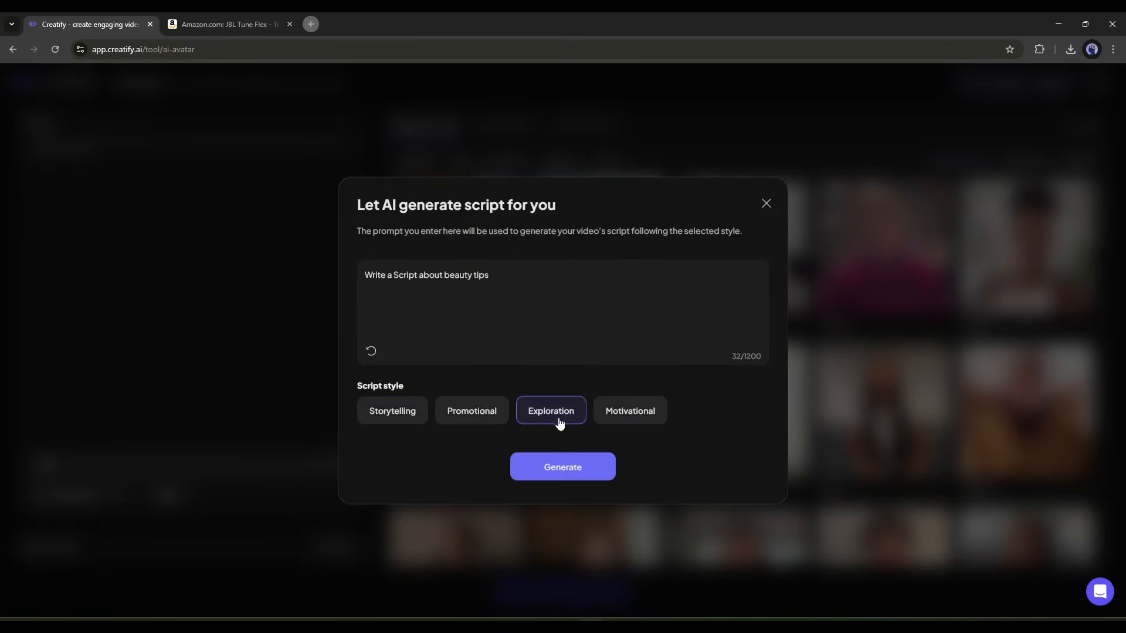
{"action": "left_click", "coordinate": [544, 472]}
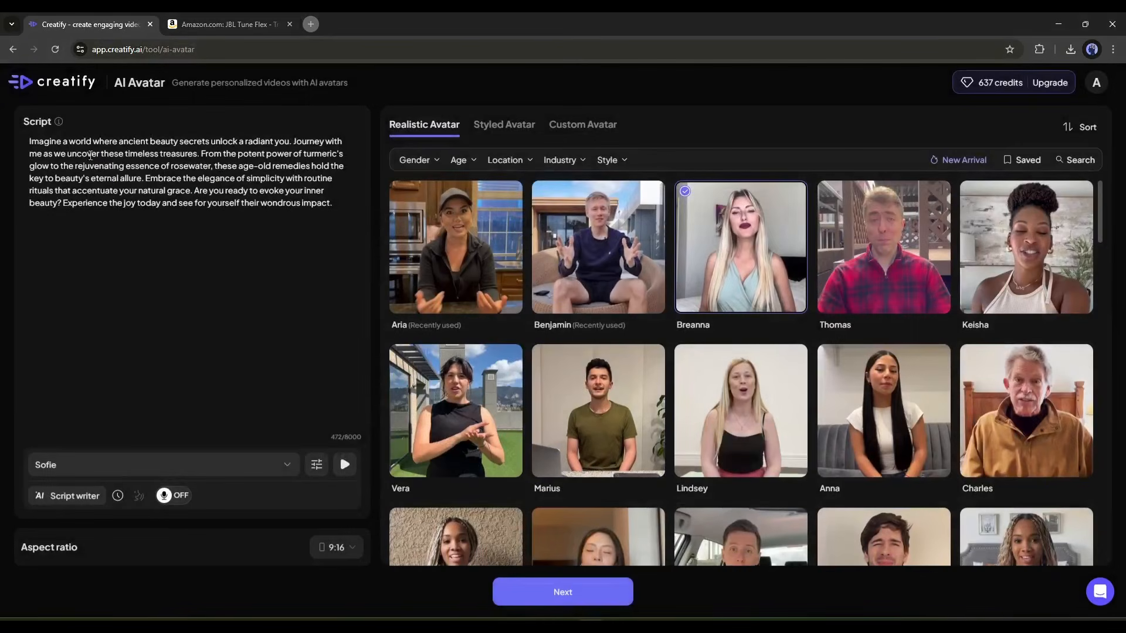
{"action": "left_click_drag", "start_coordinate": [83, 149], "coordinate": [245, 174]}
Open the voice selection and preview the female voices Emily (American English), Sophia (British) and Anna (British).
{"action": "left_click", "coordinate": [148, 469]}
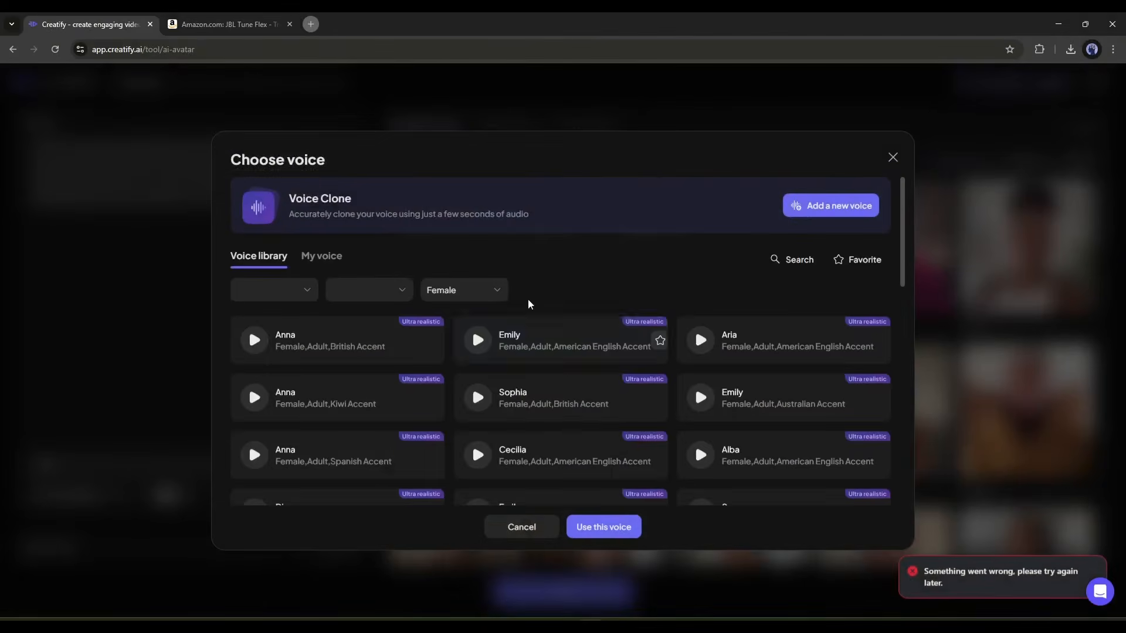
{"action": "left_click", "coordinate": [478, 340]}
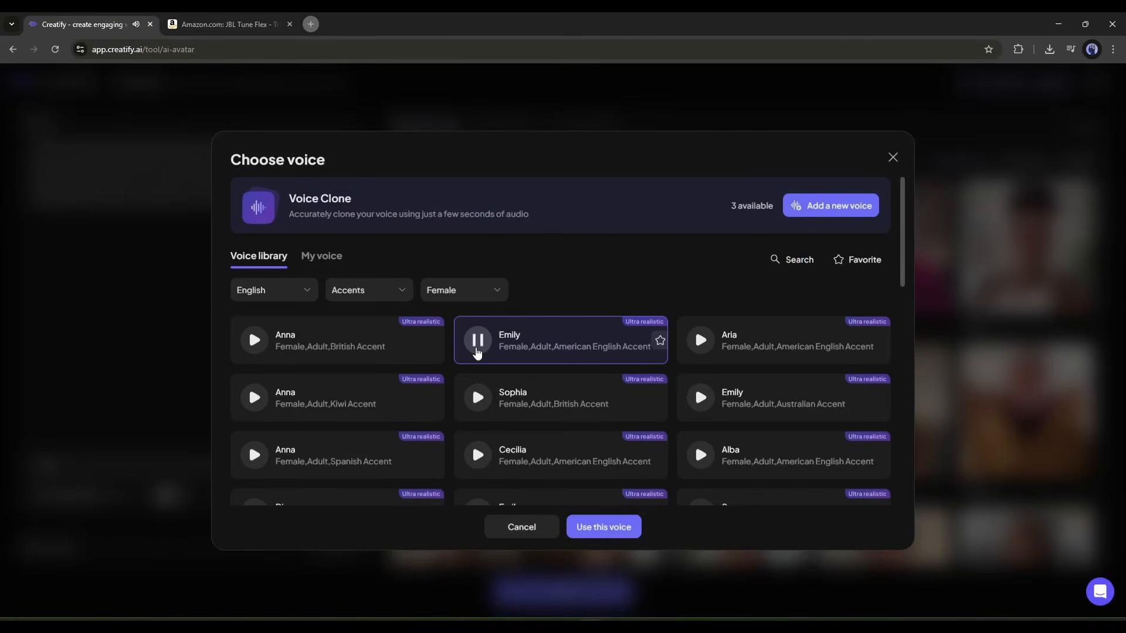
{"action": "left_click", "coordinate": [477, 397]}
{"action": "left_click", "coordinate": [254, 340]}
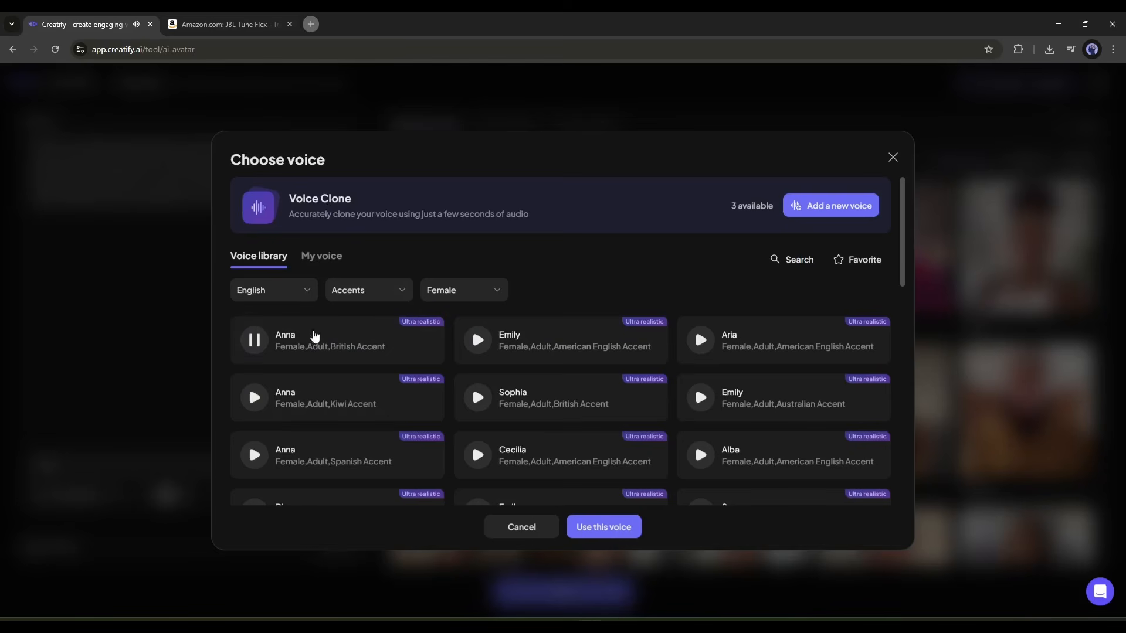
Clone a voice named "My new voice" from the local audio file Elice.mp3.
{"action": "left_click", "coordinate": [832, 212]}
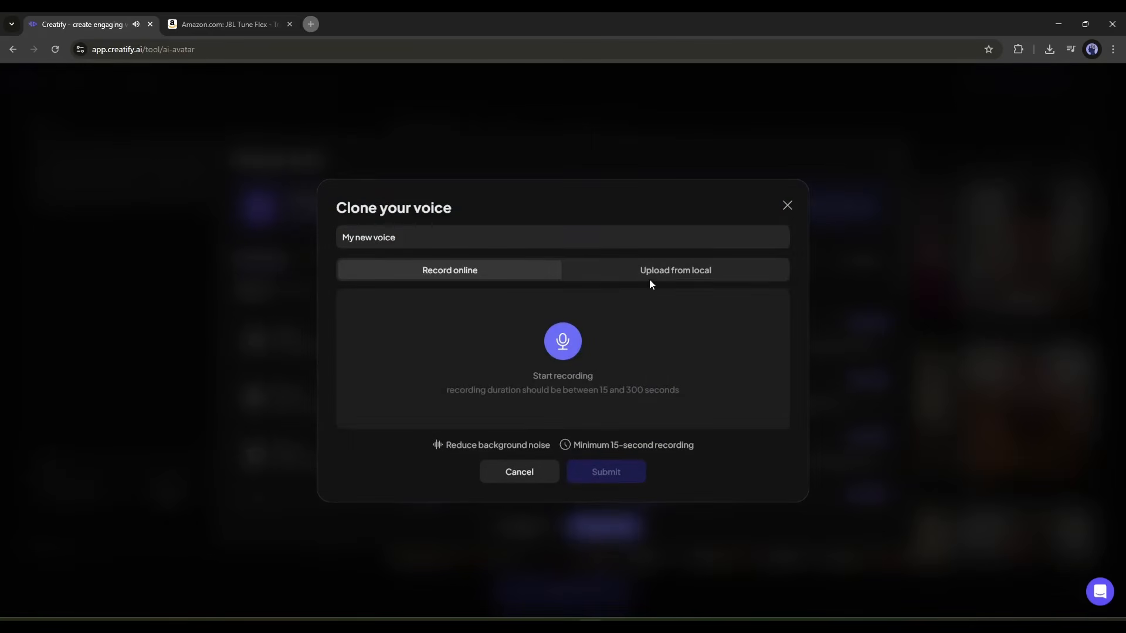
{"action": "left_click", "coordinate": [633, 278]}
{"action": "left_click", "coordinate": [474, 273]}
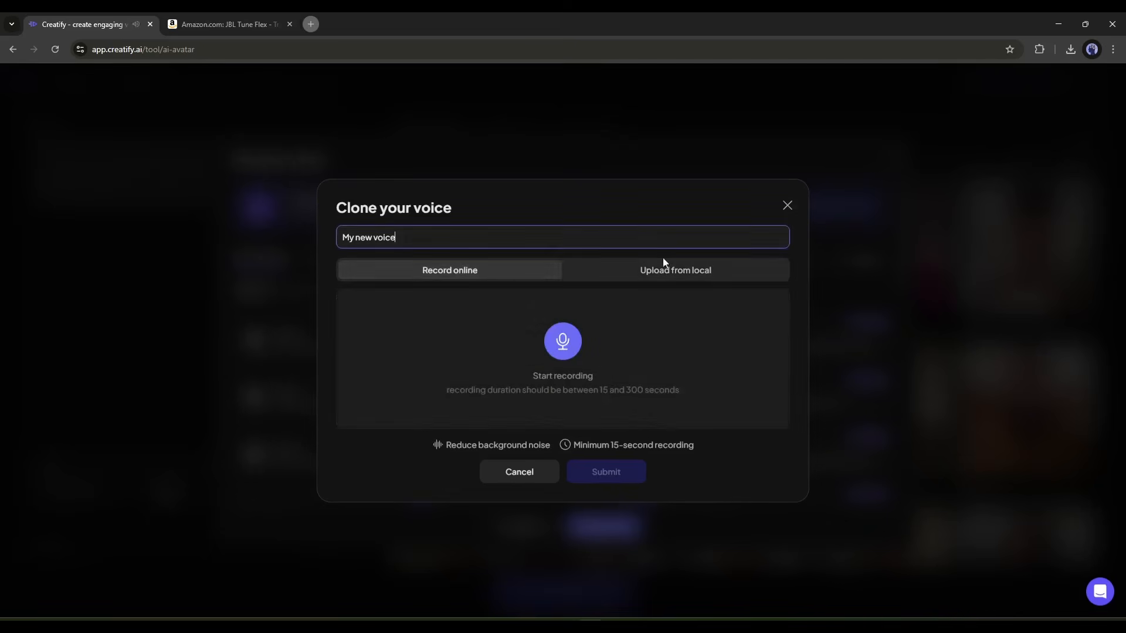
{"action": "left_click", "coordinate": [686, 273]}
{"action": "left_click", "coordinate": [577, 348]}
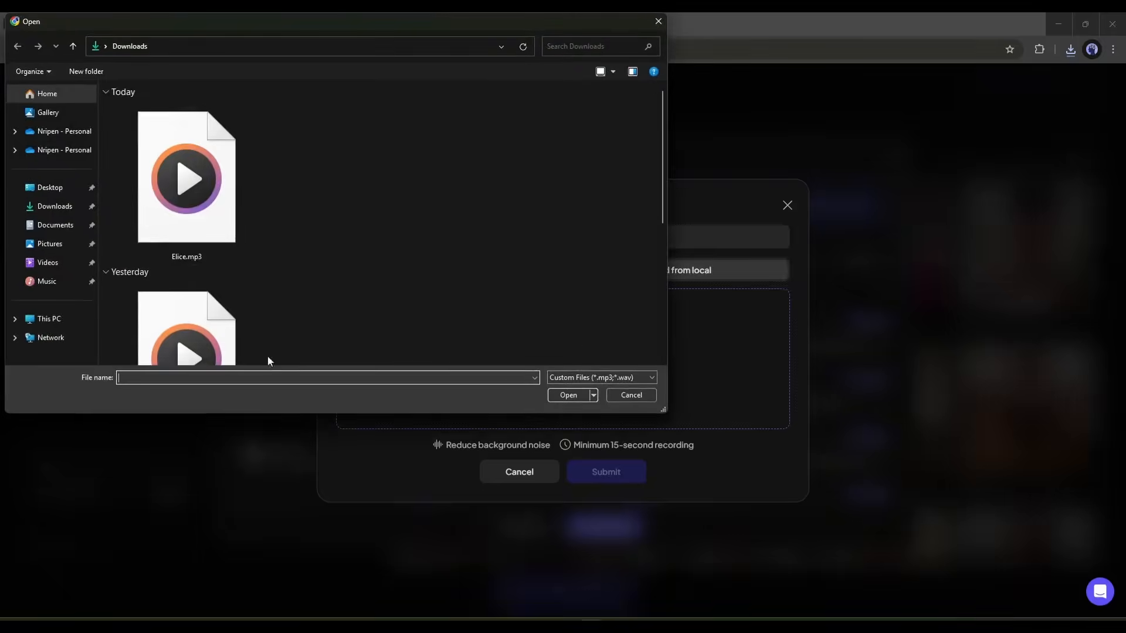
{"action": "double_click", "coordinate": [202, 180]}
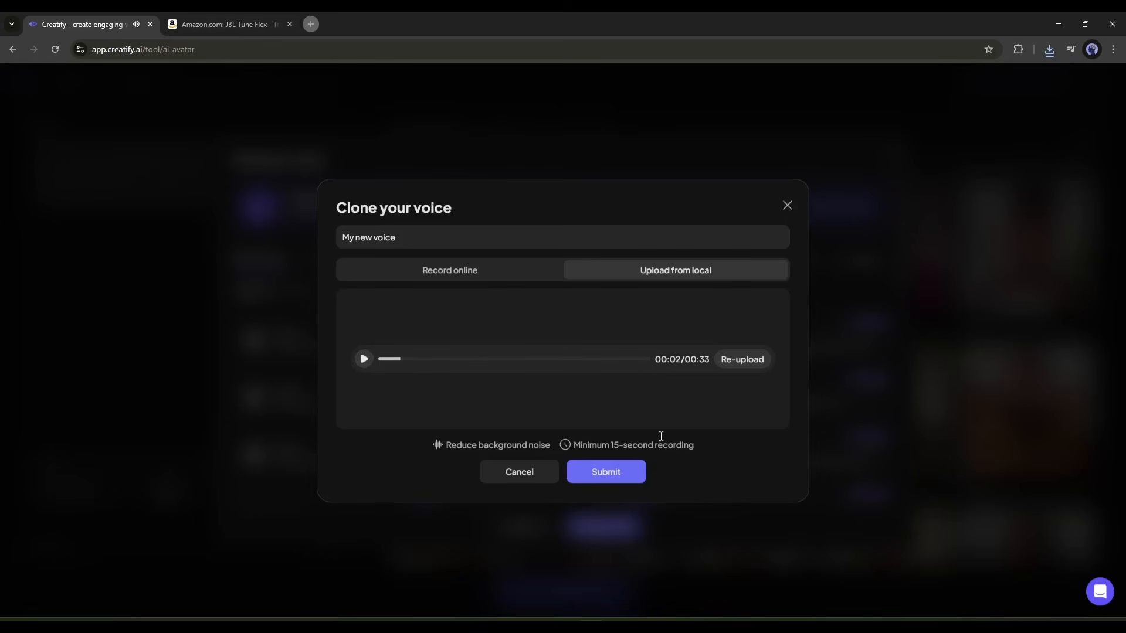
{"action": "left_click", "coordinate": [622, 476]}
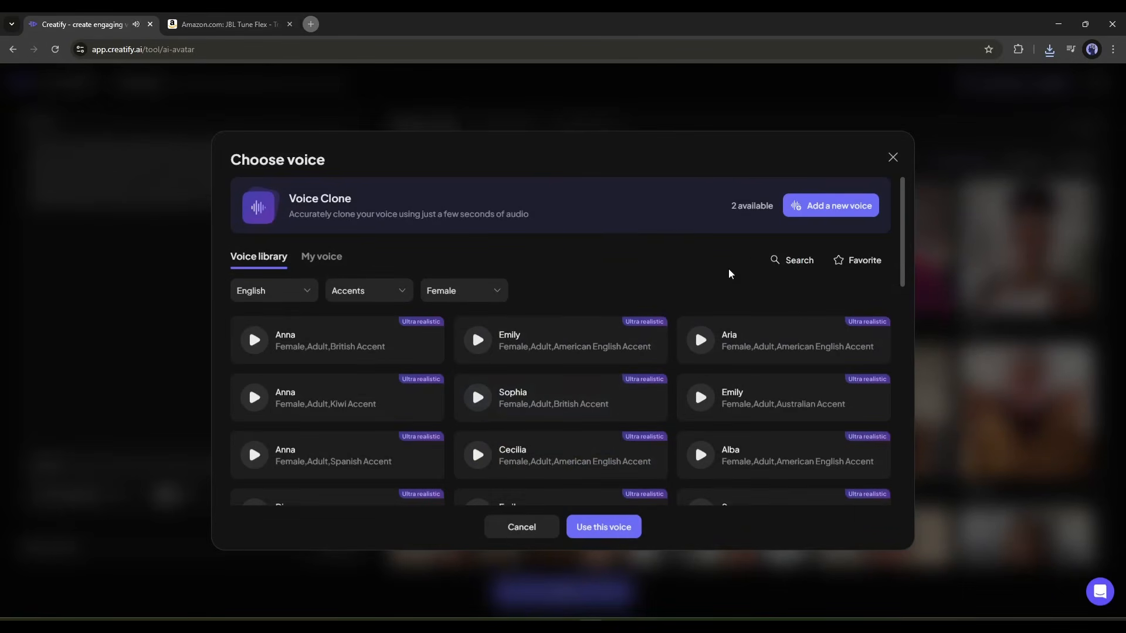
Apply the cloned voice "My new voice" to the avatar video and check its voice settings.
{"action": "left_click", "coordinate": [321, 256]}
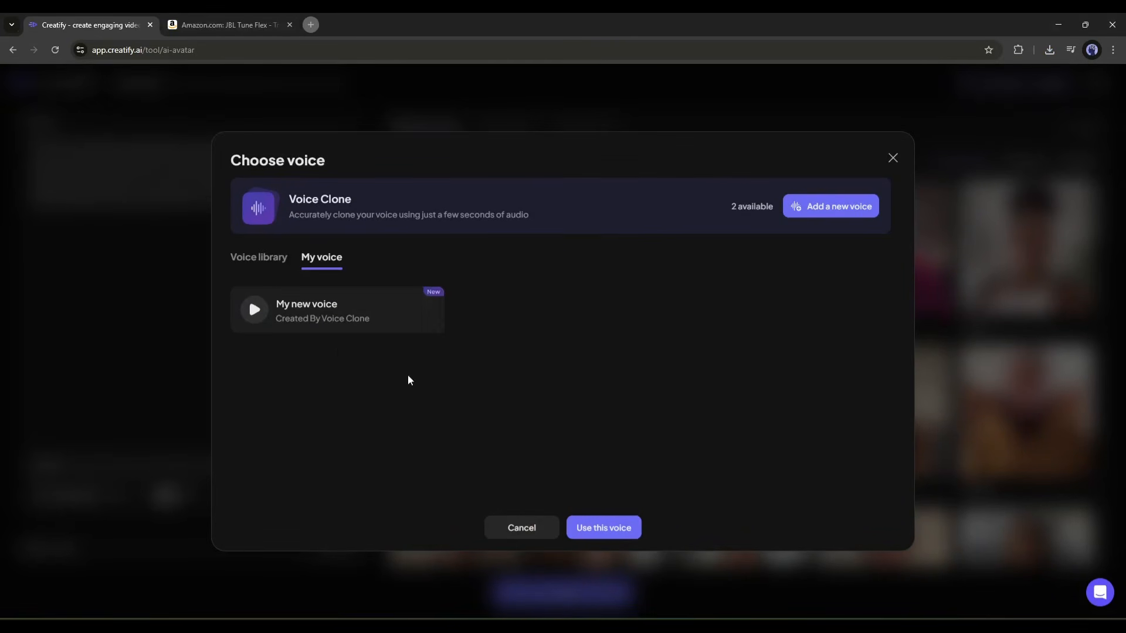
{"action": "left_click", "coordinate": [609, 528]}
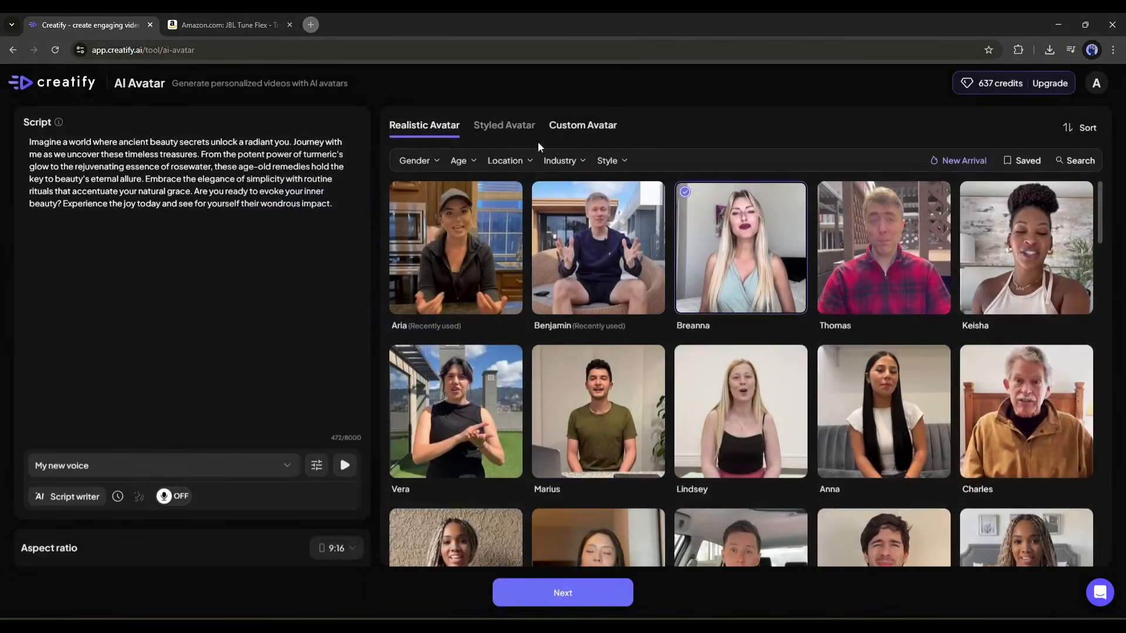
{"action": "left_click", "coordinate": [317, 464]}
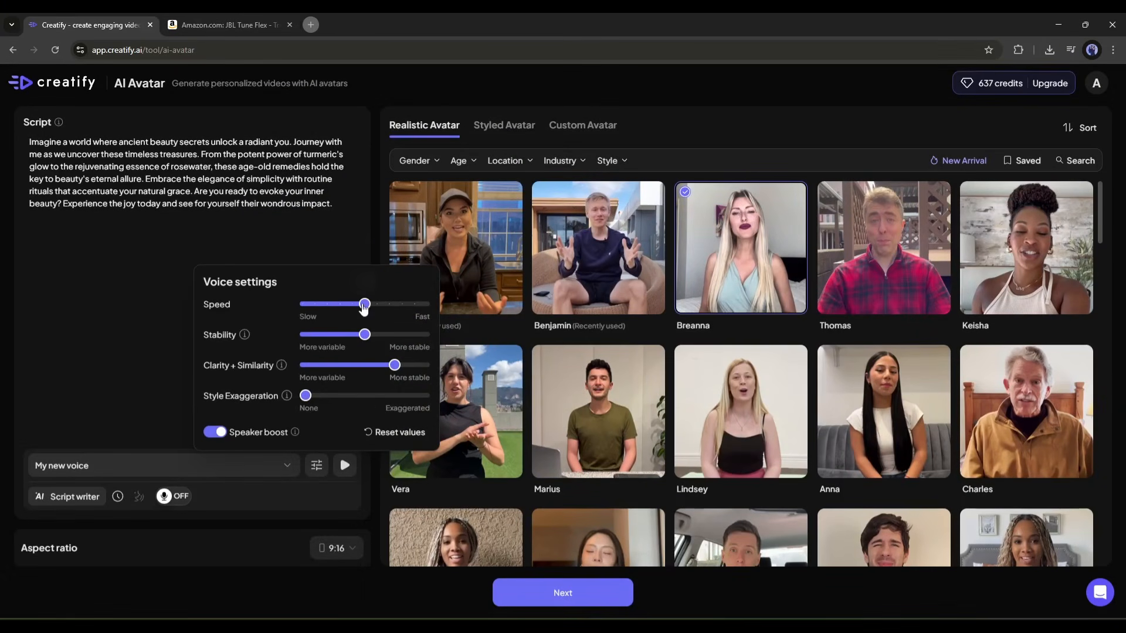
{"action": "left_click", "coordinate": [248, 520]}
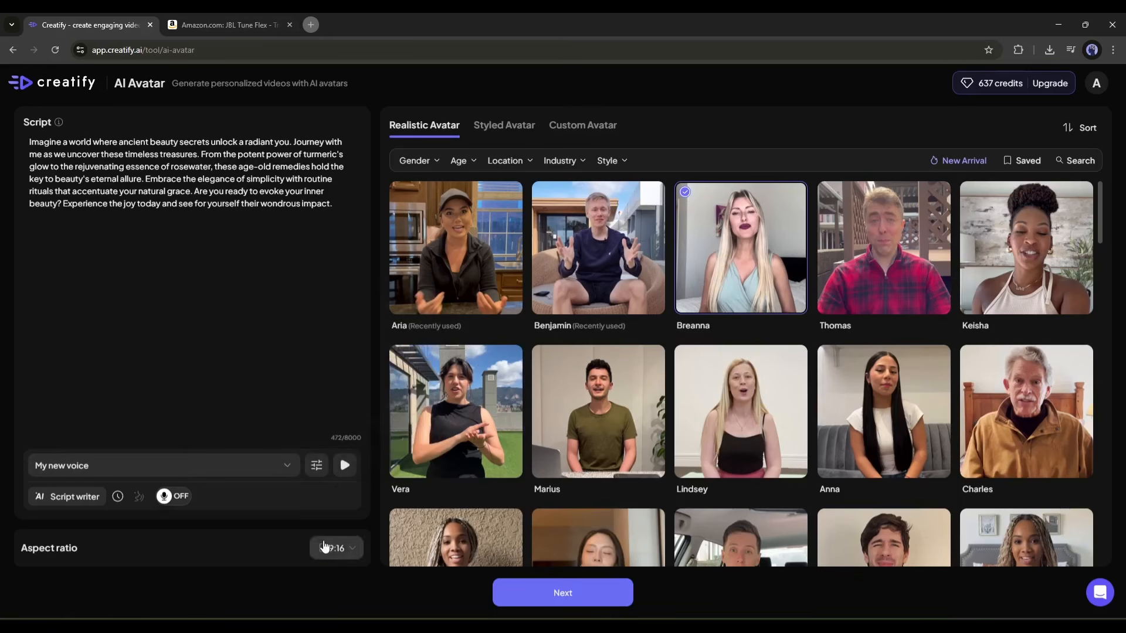
Set the avatar video's aspect ratio to 16:9 and continue to the editor.
{"action": "left_click", "coordinate": [328, 549]}
{"action": "left_click", "coordinate": [327, 548]}
{"action": "left_click", "coordinate": [332, 563]}
{"action": "left_click", "coordinate": [294, 533]}
{"action": "left_click", "coordinate": [578, 595]}
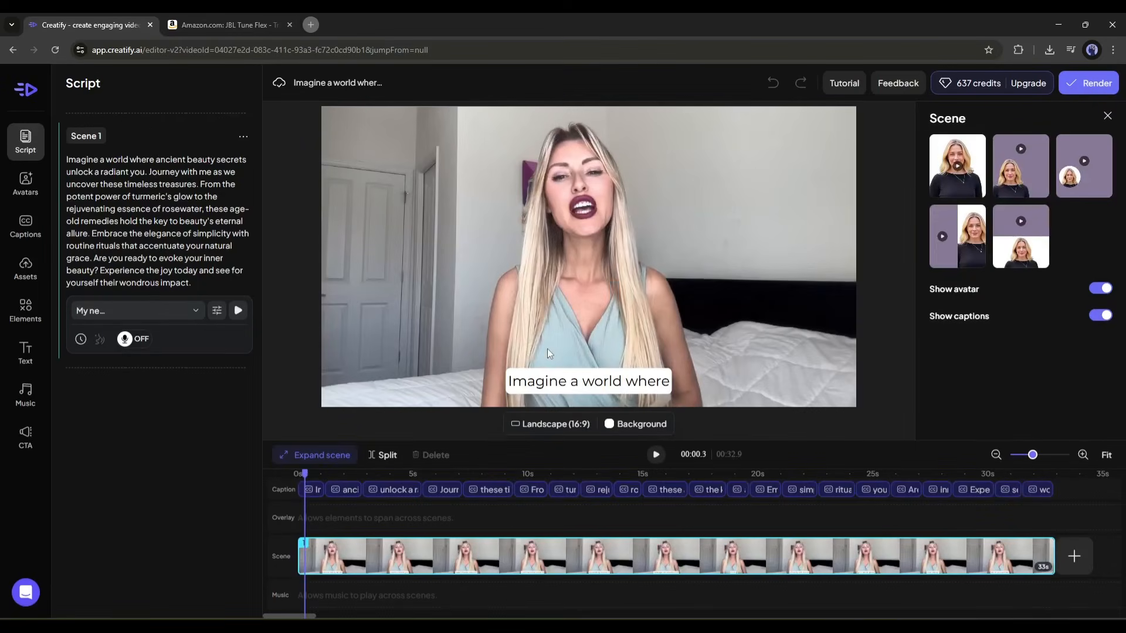
Scrub through the avatar video's timeline and look over the avatar, caption, asset, element, text, music and CTA options.
{"action": "left_click_drag", "start_coordinate": [304, 473], "coordinate": [1040, 484]}
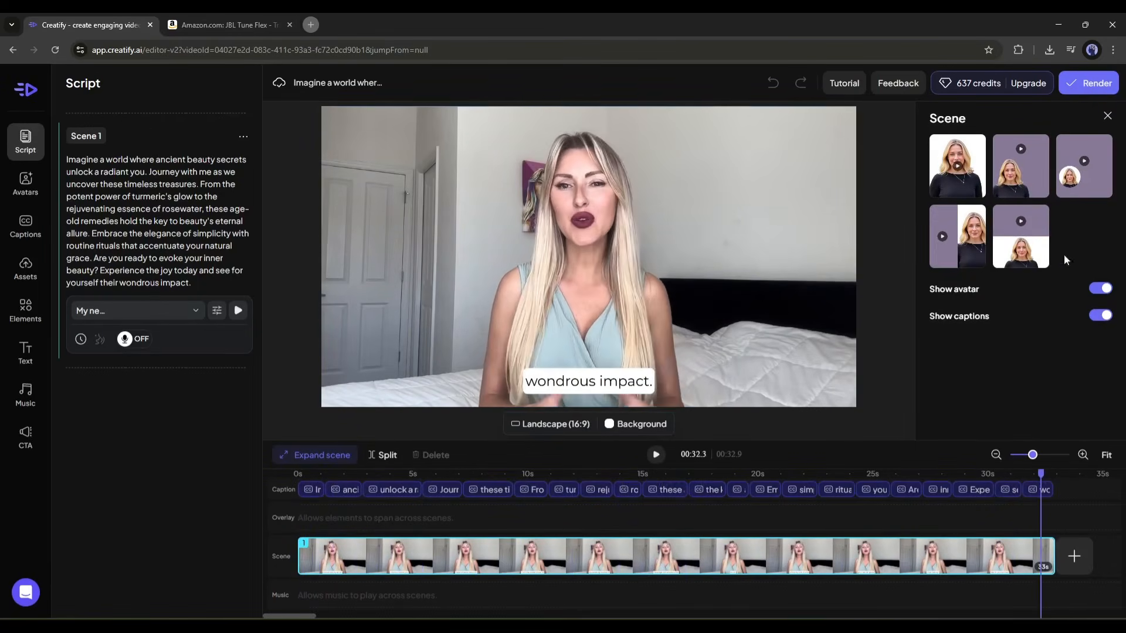
{"action": "left_click", "coordinate": [586, 474]}
{"action": "left_click", "coordinate": [22, 195]}
{"action": "left_click", "coordinate": [25, 226]}
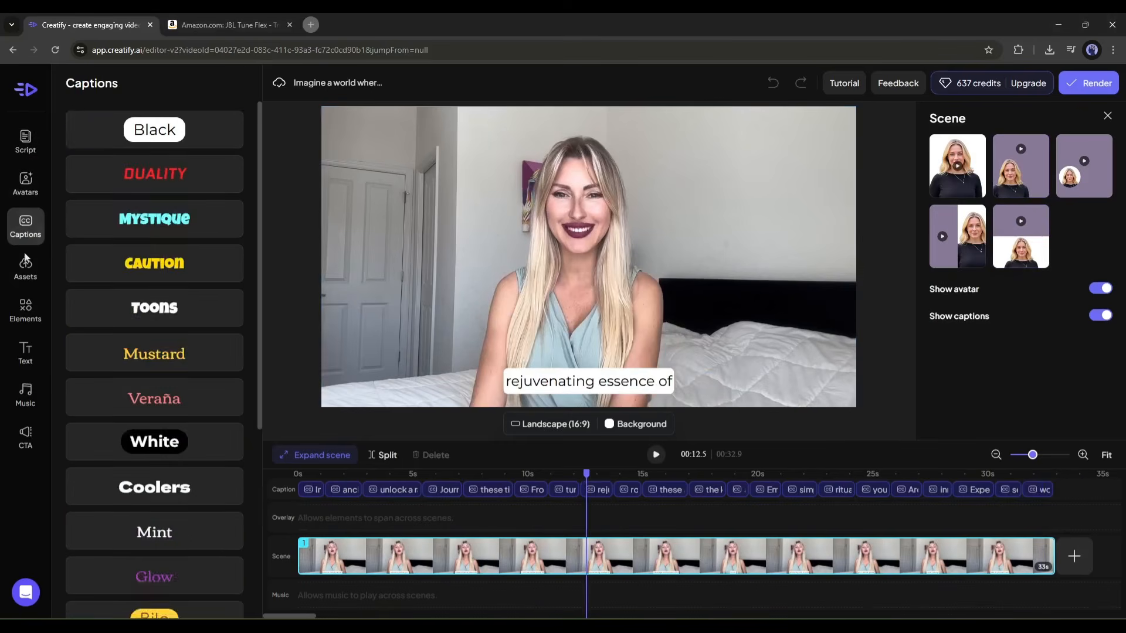
{"action": "left_click", "coordinate": [25, 268]}
{"action": "left_click", "coordinate": [25, 310]}
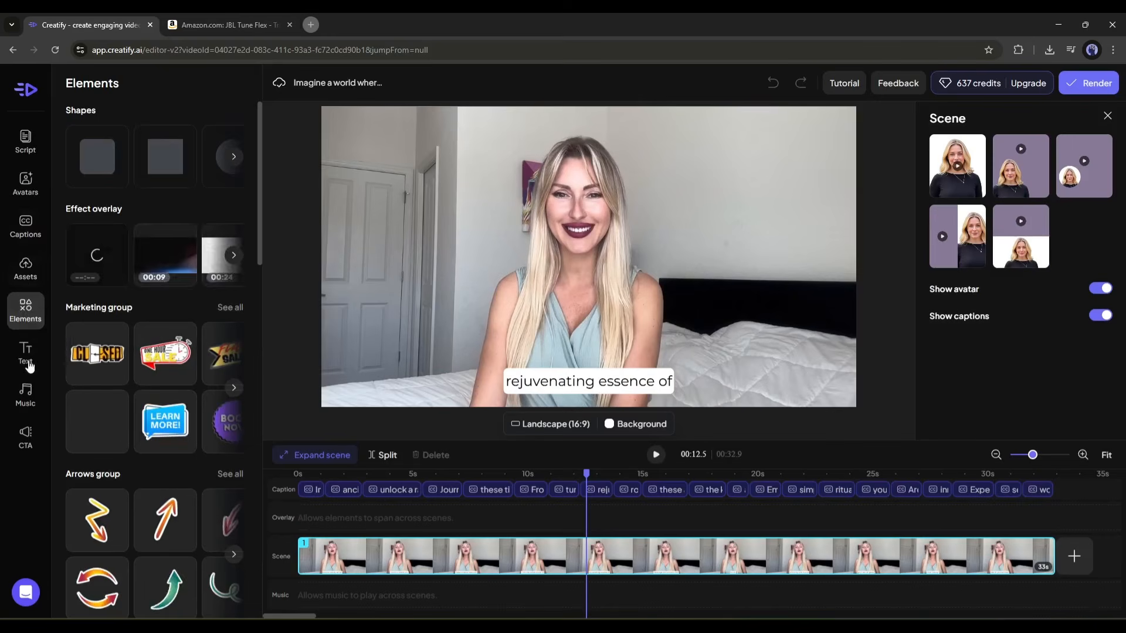
{"action": "left_click", "coordinate": [25, 352]}
{"action": "left_click", "coordinate": [30, 404]}
{"action": "left_click", "coordinate": [25, 437]}
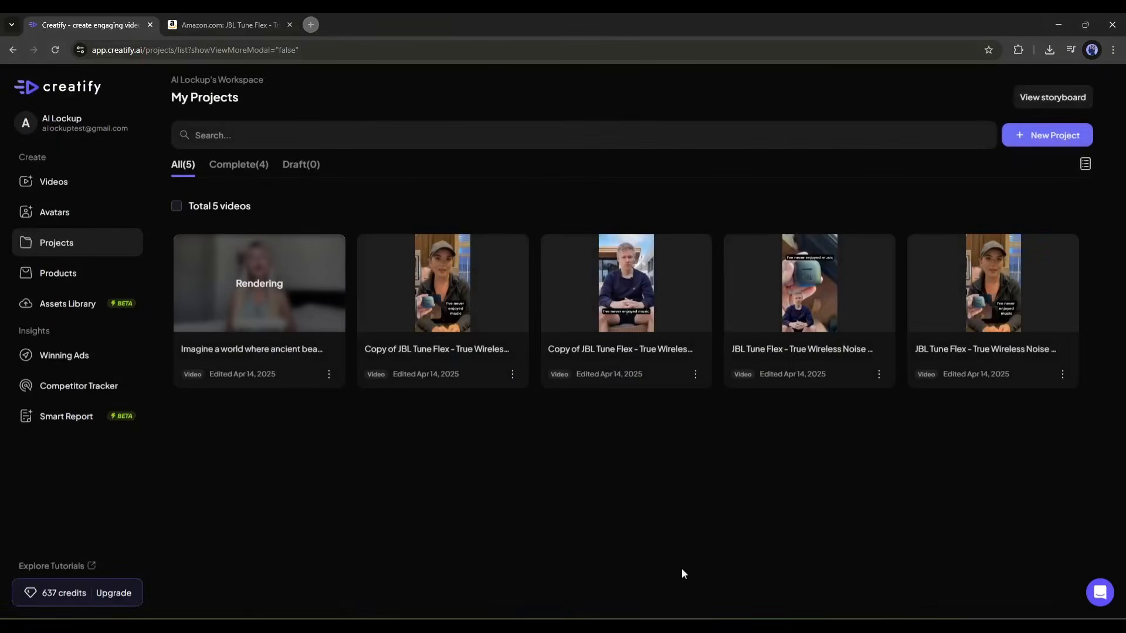
Play the rendered avatar video about ancient beauty secrets.
{"action": "left_click", "coordinate": [292, 284]}
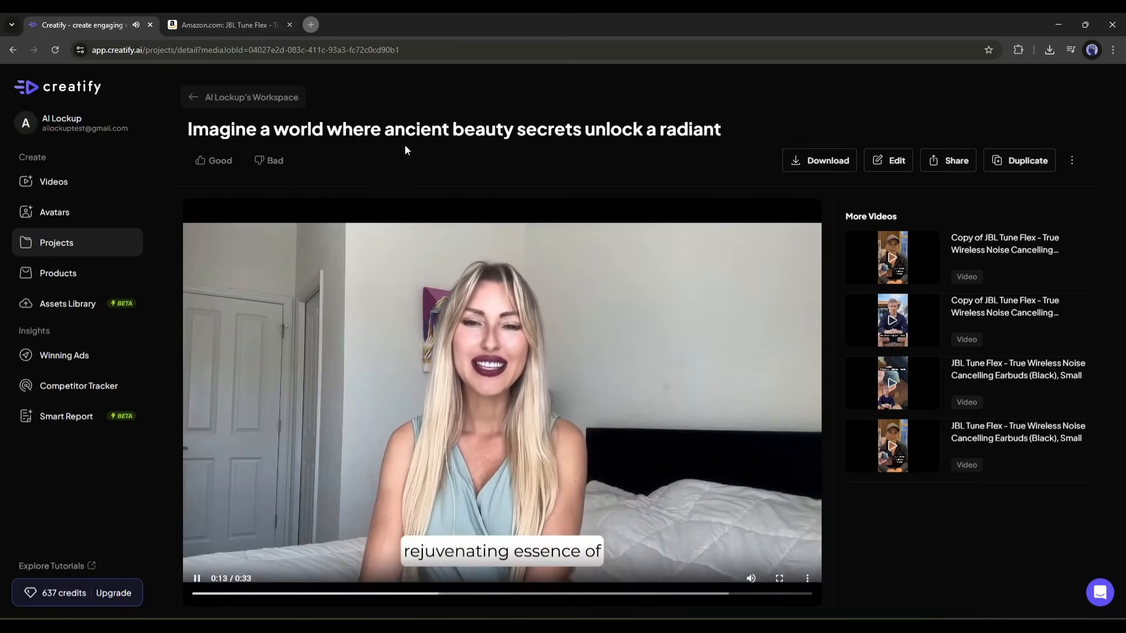
Create an AI Short from a World War 2 script beginning "In the quiet dawn of September 1, 1939" and generate it.
{"action": "left_click", "coordinate": [82, 192]}
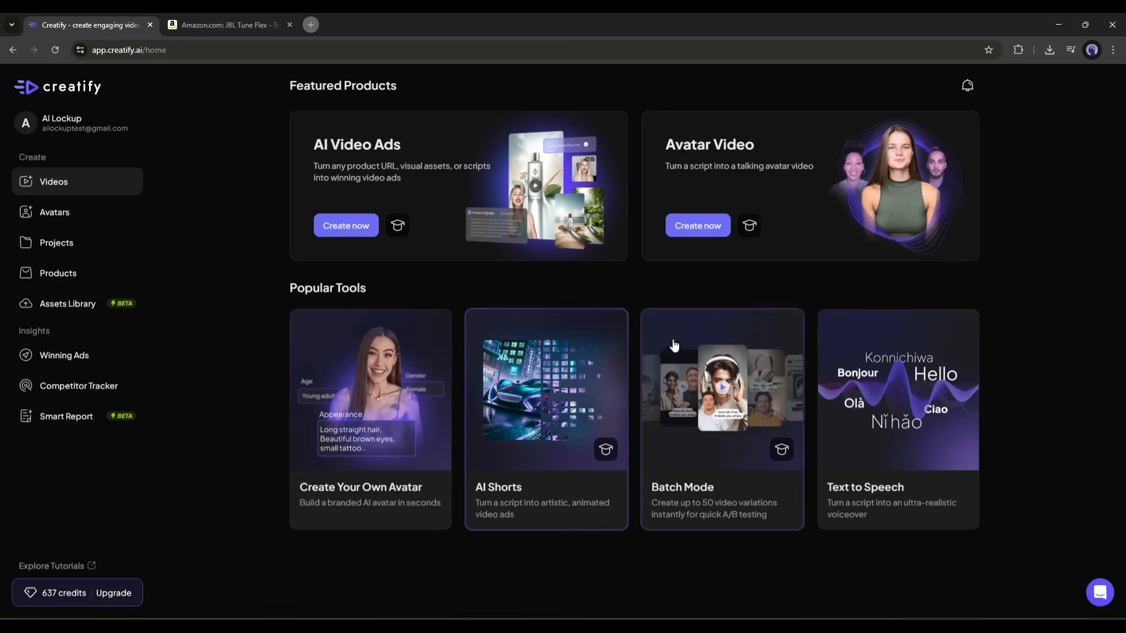
{"action": "left_click", "coordinate": [552, 381]}
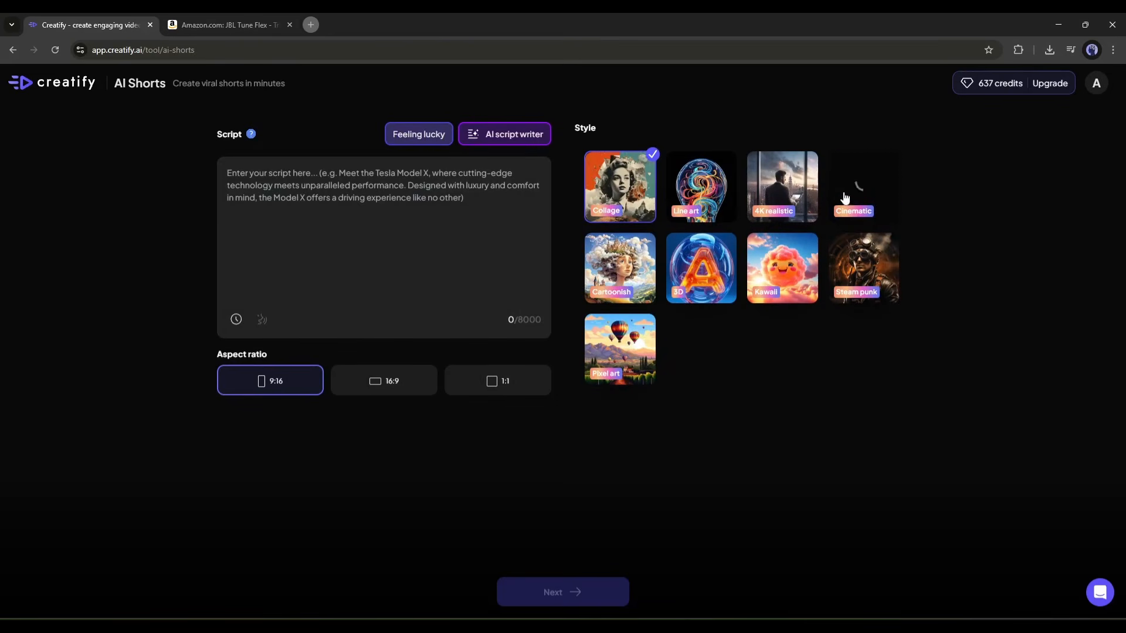
{"action": "type", "text": "In the quiet dawn of September 1, 1939, the world awoke to the sound of a thunderous onslaught—World War 2 had begun. Nations across the globe were drawn into a fierce struggle for freedom, fraught with battles that spanned continents and skies. Amidst the darkness, stories of resilience and courage emerged, illuminating humanity's undying spirit. From the beaches of Normandy to the fields of Stalingrad, whispers of heroism still echo. Remember their legacy and ponder the strength within us all."}
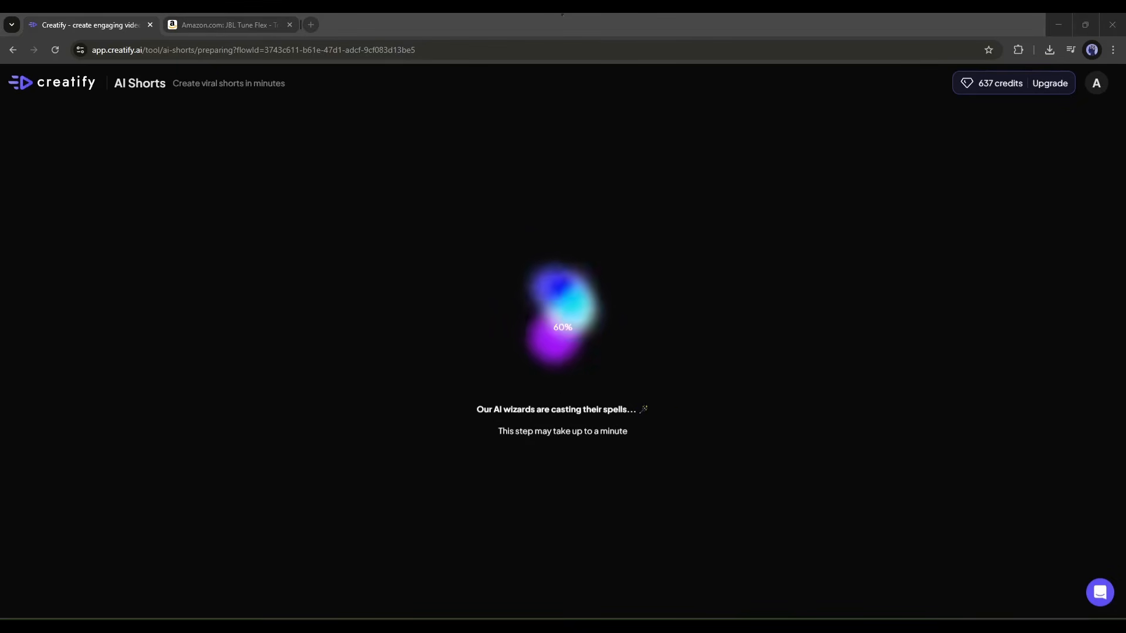
Play the preview of the generated World War 2 short and open it in the editor.
{"action": "left_click", "coordinate": [636, 286]}
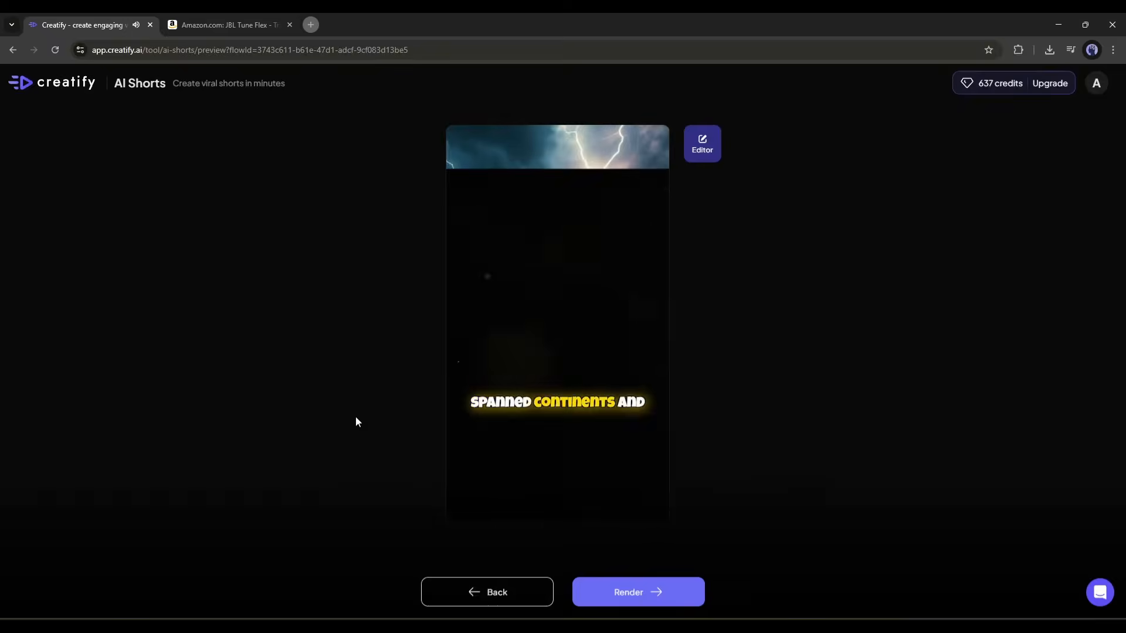
{"action": "left_click", "coordinate": [458, 493]}
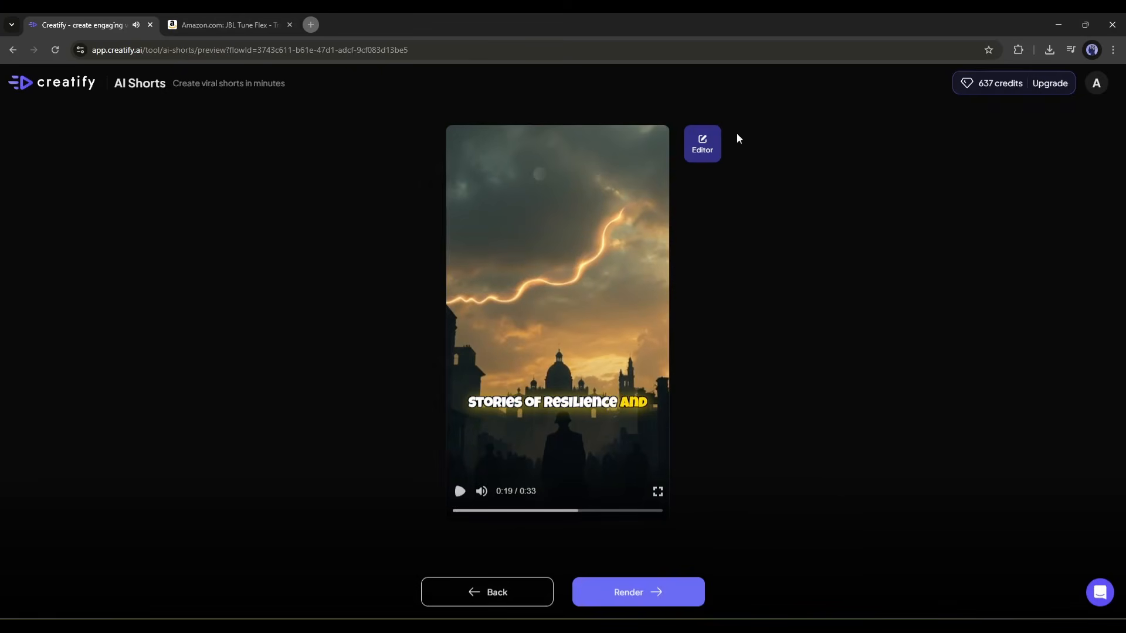
{"action": "left_click", "coordinate": [712, 146]}
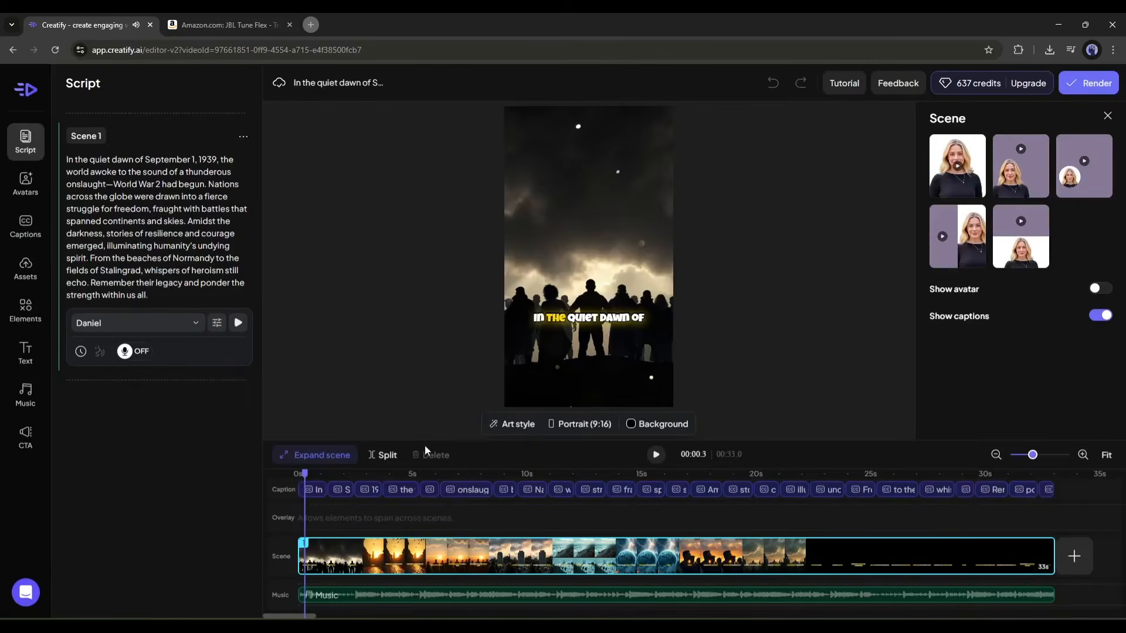
Add the styled avatar Mike to the World War 2 scene and preview it at about 20 seconds.
{"action": "mouse_move", "coordinate": [305, 517]}
{"action": "left_mouse_down"}
{"action": "mouse_move", "coordinate": [628, 511]}
{"action": "mouse_move", "coordinate": [531, 518]}
{"action": "mouse_move", "coordinate": [942, 531]}
{"action": "mouse_move", "coordinate": [297, 528]}
{"action": "left_mouse_up"}
{"action": "left_click", "coordinate": [25, 185]}
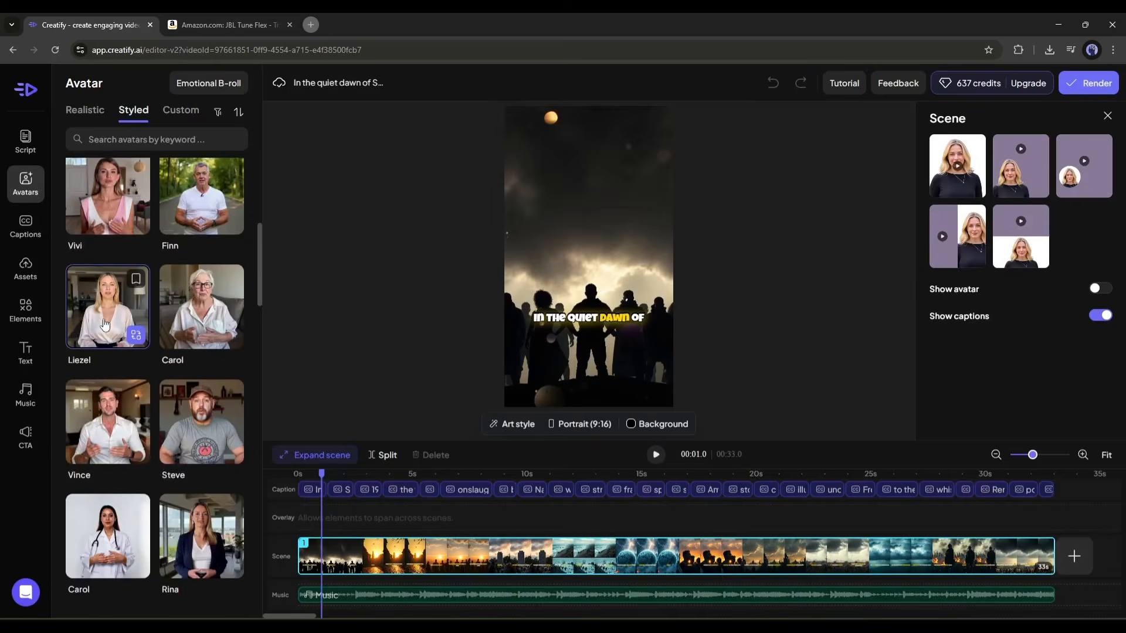
{"action": "scroll", "coordinate": [117, 343], "scroll_direction": "down", "scroll_amount": 1}
{"action": "left_click", "coordinate": [116, 352]}
{"action": "left_click", "coordinate": [625, 505]}
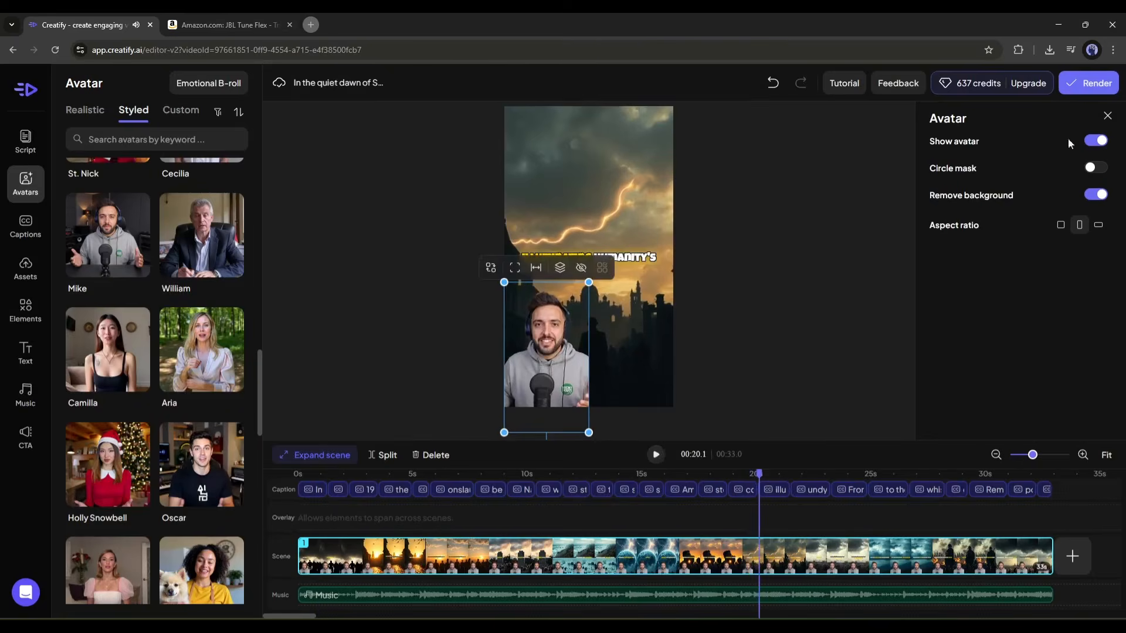
Render the World War 2 short with its avatar and open its project from the project list.
{"action": "left_click", "coordinate": [1089, 83]}
{"action": "left_click", "coordinate": [677, 393]}
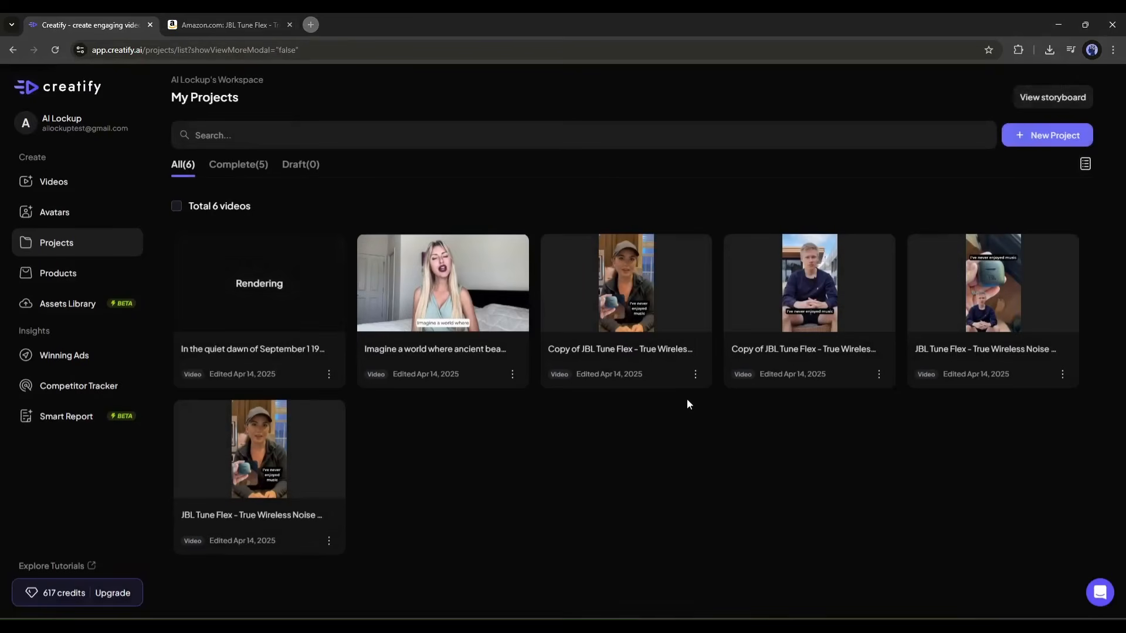
{"action": "left_click", "coordinate": [270, 307]}
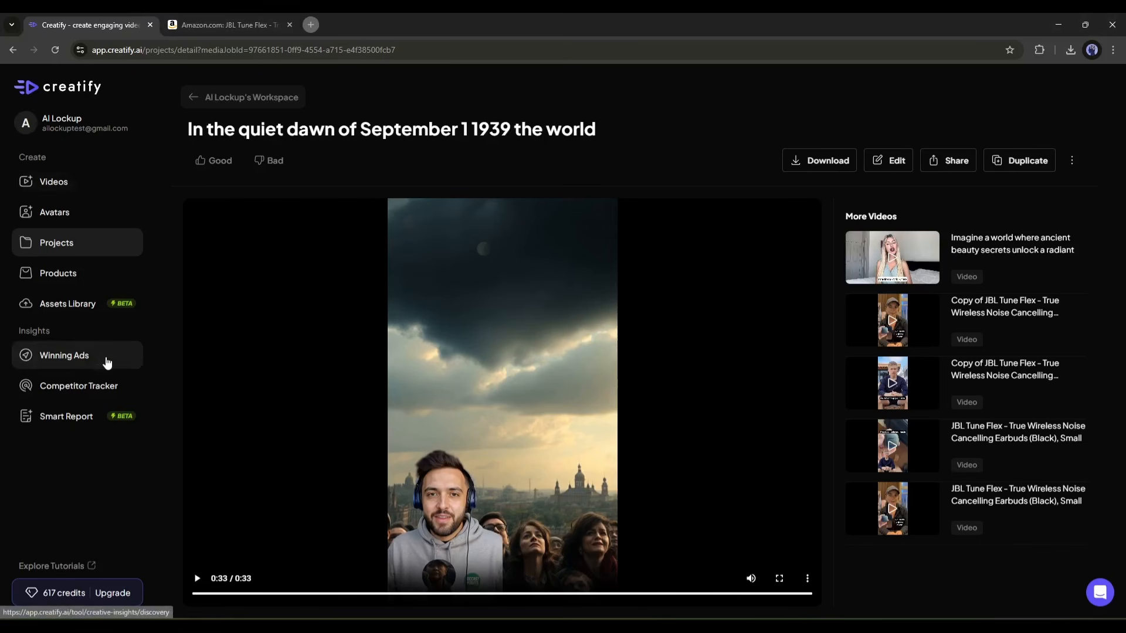
Browse the competitor video ads in the Winning Ads collection.
{"action": "left_click", "coordinate": [84, 358]}
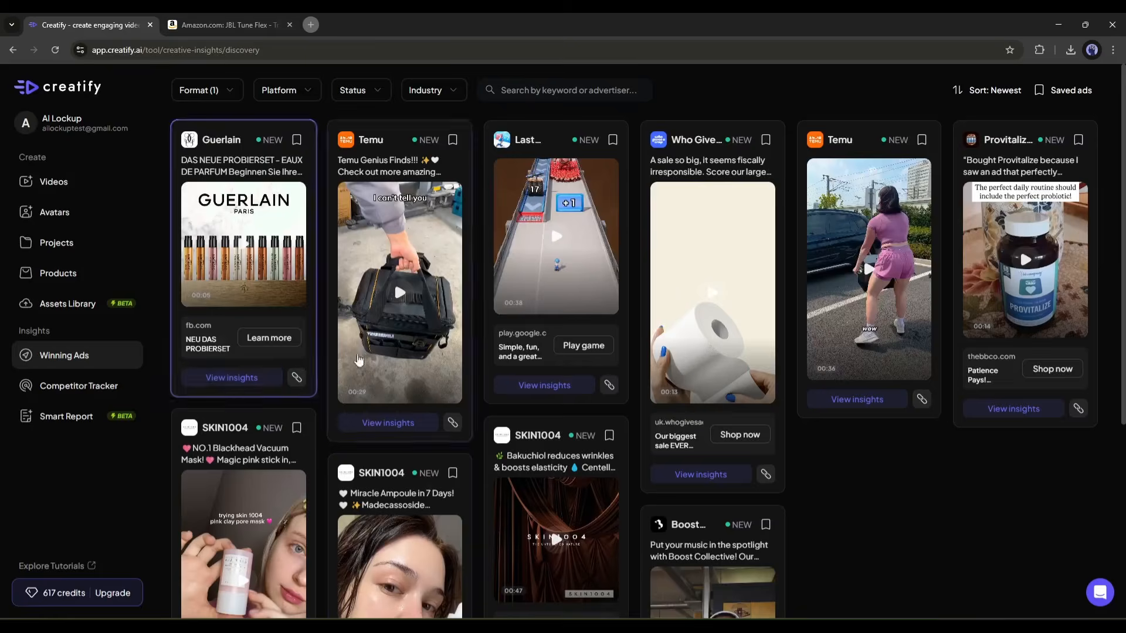
{"action": "scroll", "coordinate": [429, 409], "scroll_direction": "down", "scroll_amount": 5}
{"action": "scroll", "coordinate": [430, 409], "scroll_direction": "up", "scroll_amount": 1}
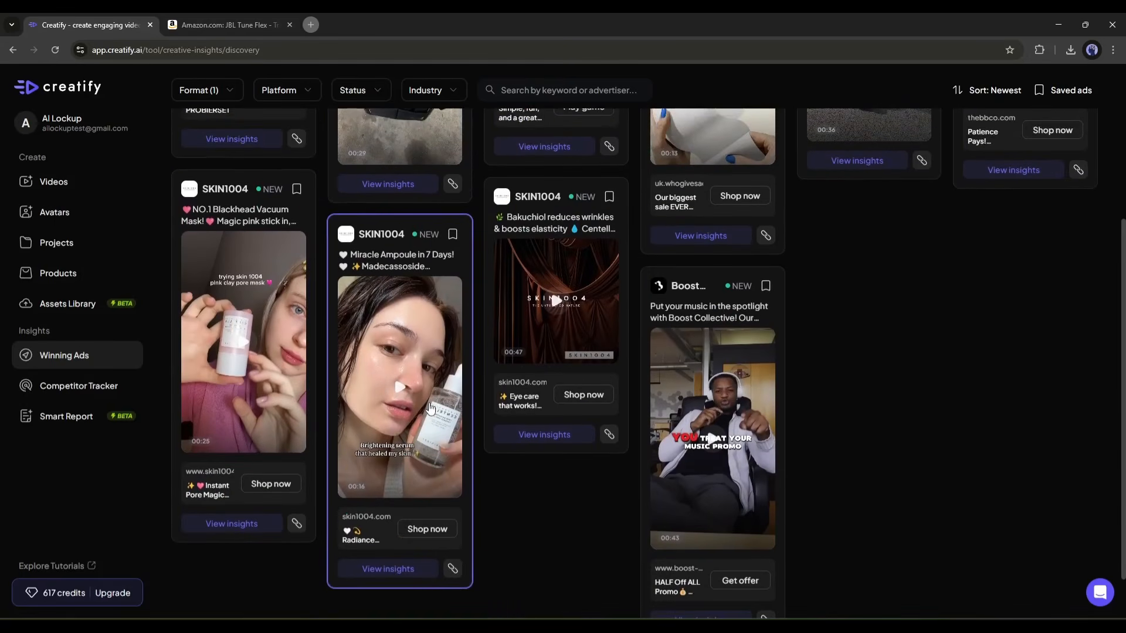
{"action": "scroll", "coordinate": [430, 408], "scroll_direction": "up", "scroll_amount": 4}
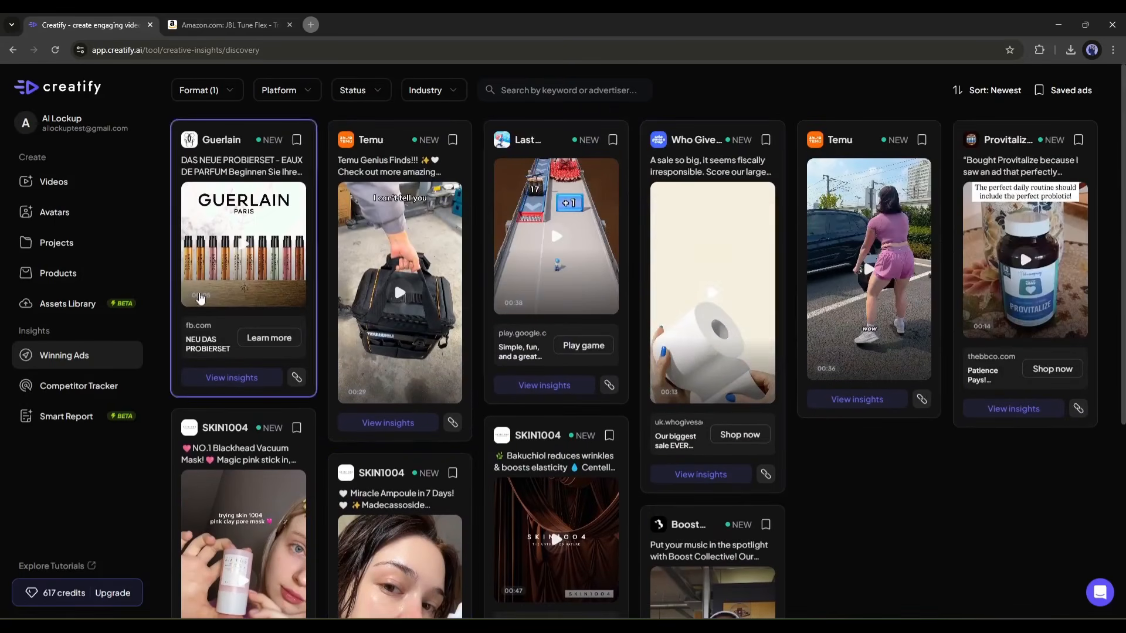
Look over the brands that can be added for tracking in Competitor Tracker, without adding one.
{"action": "left_click", "coordinate": [78, 386]}
{"action": "left_click", "coordinate": [620, 380]}
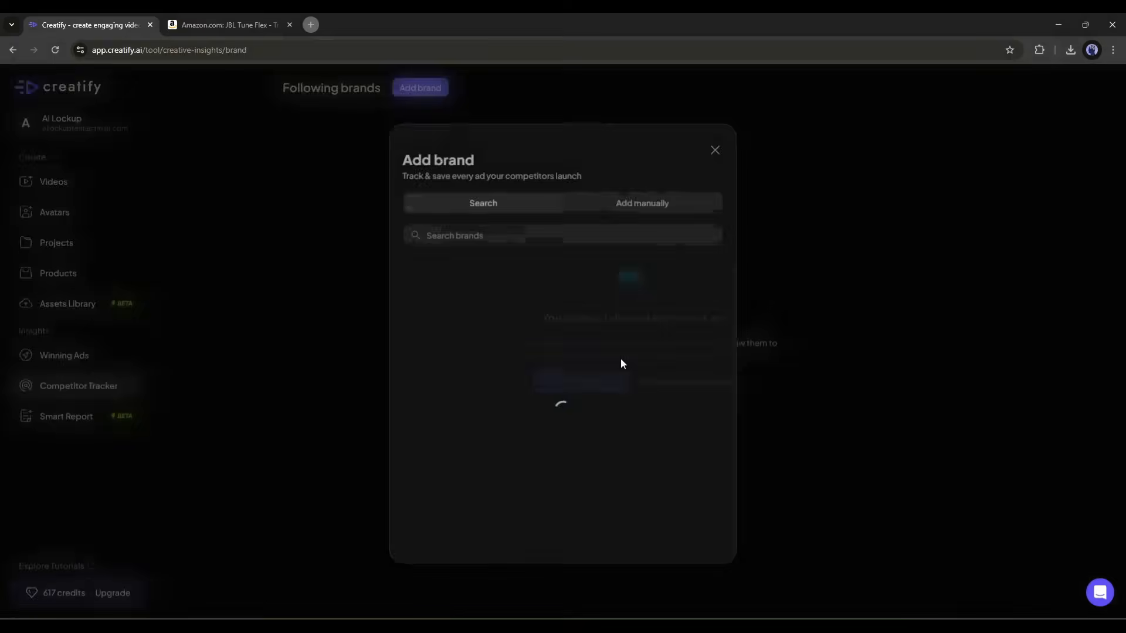
{"action": "scroll", "coordinate": [574, 345], "scroll_direction": "down", "scroll_amount": 1}
{"action": "scroll", "coordinate": [575, 344], "scroll_direction": "up", "scroll_amount": 1}
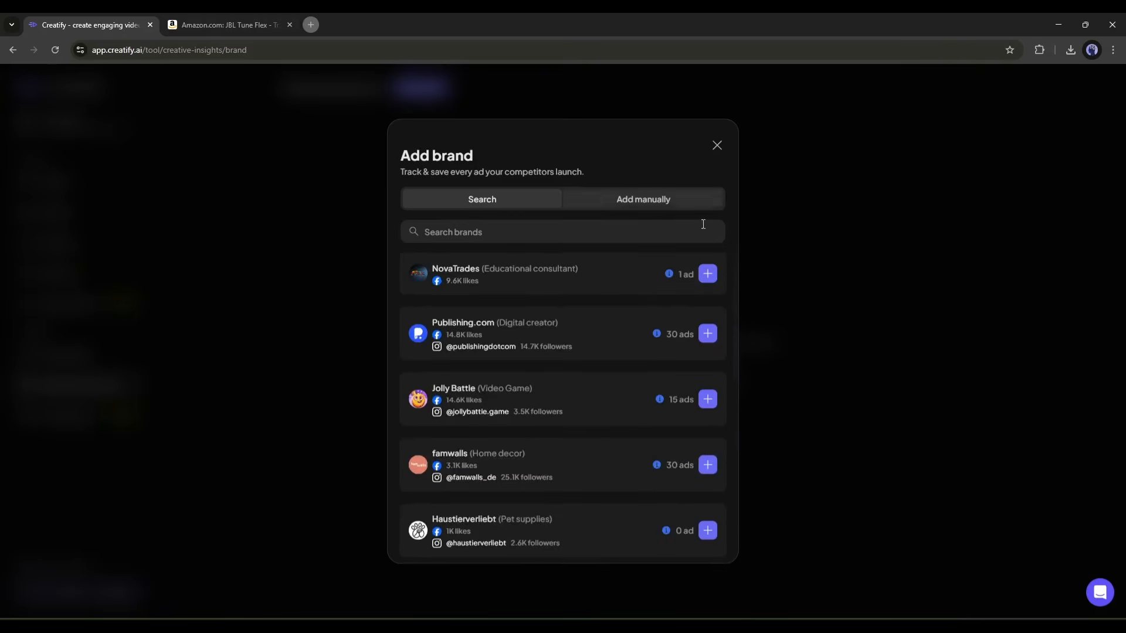
{"action": "left_click", "coordinate": [717, 145]}
View the Smart Report introduction and return to the Videos home page.
{"action": "left_click", "coordinate": [66, 416]}
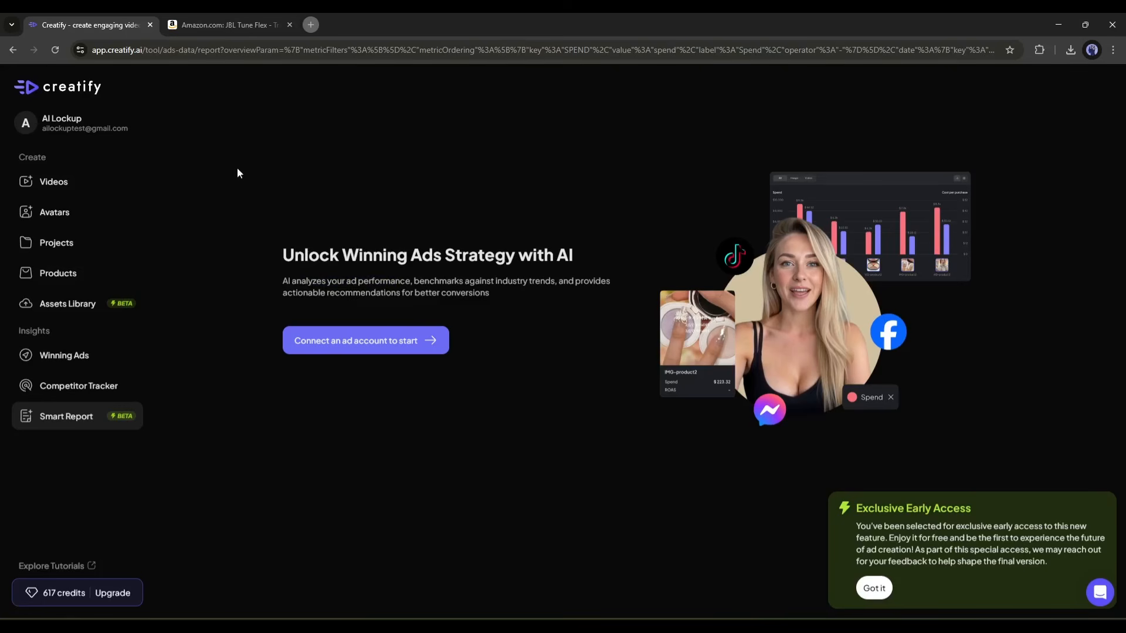
{"action": "left_click", "coordinate": [37, 189]}
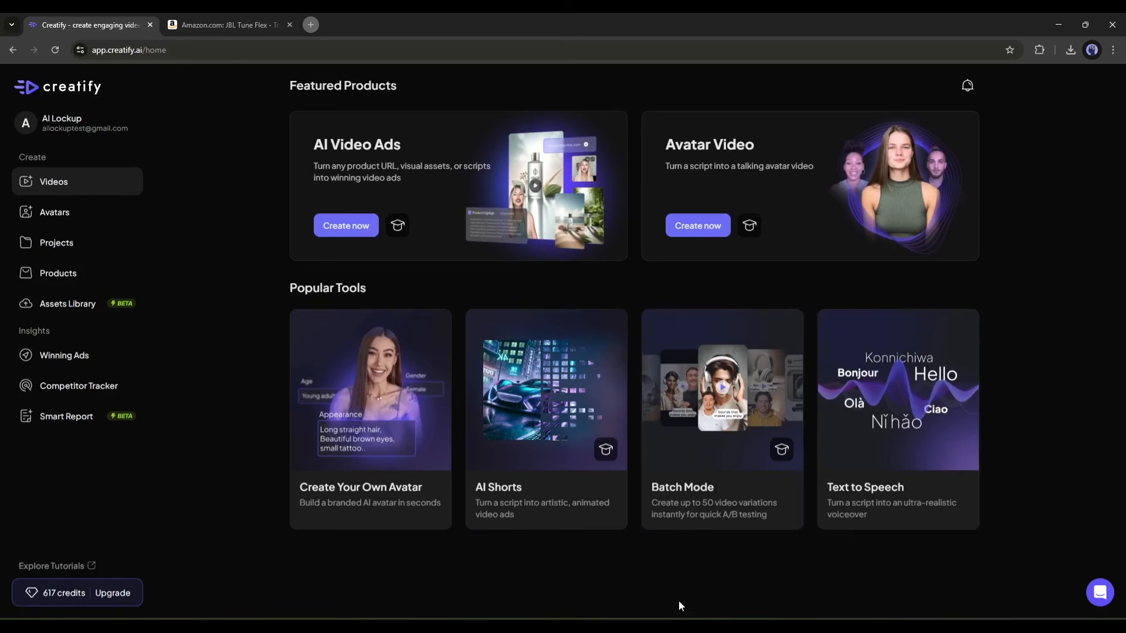
{"action": "left_click", "coordinate": [681, 626]}
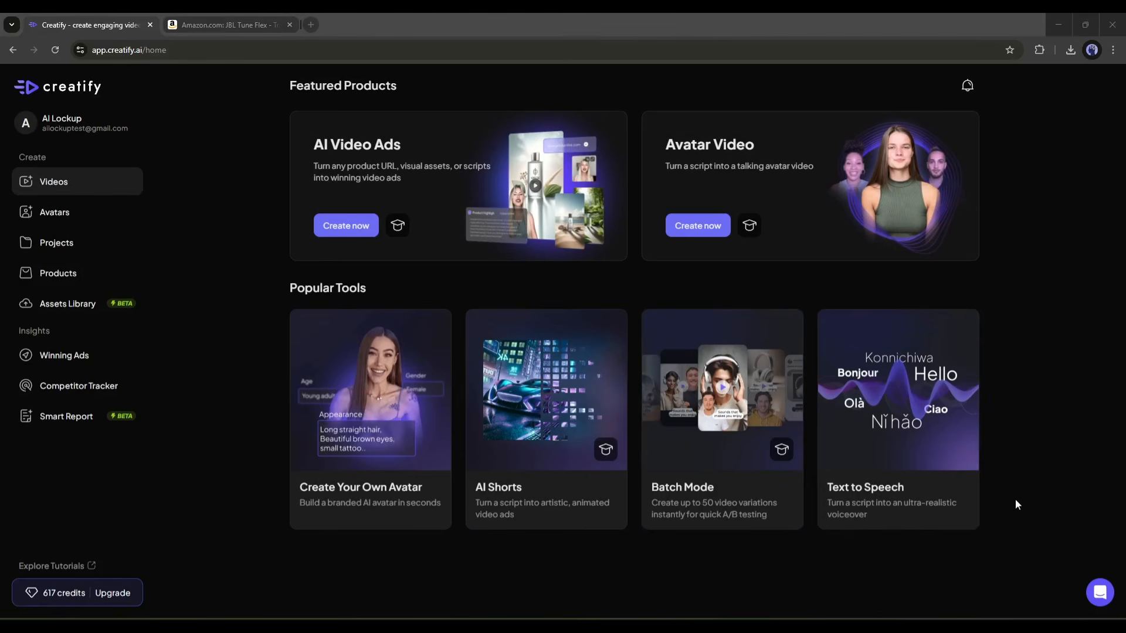